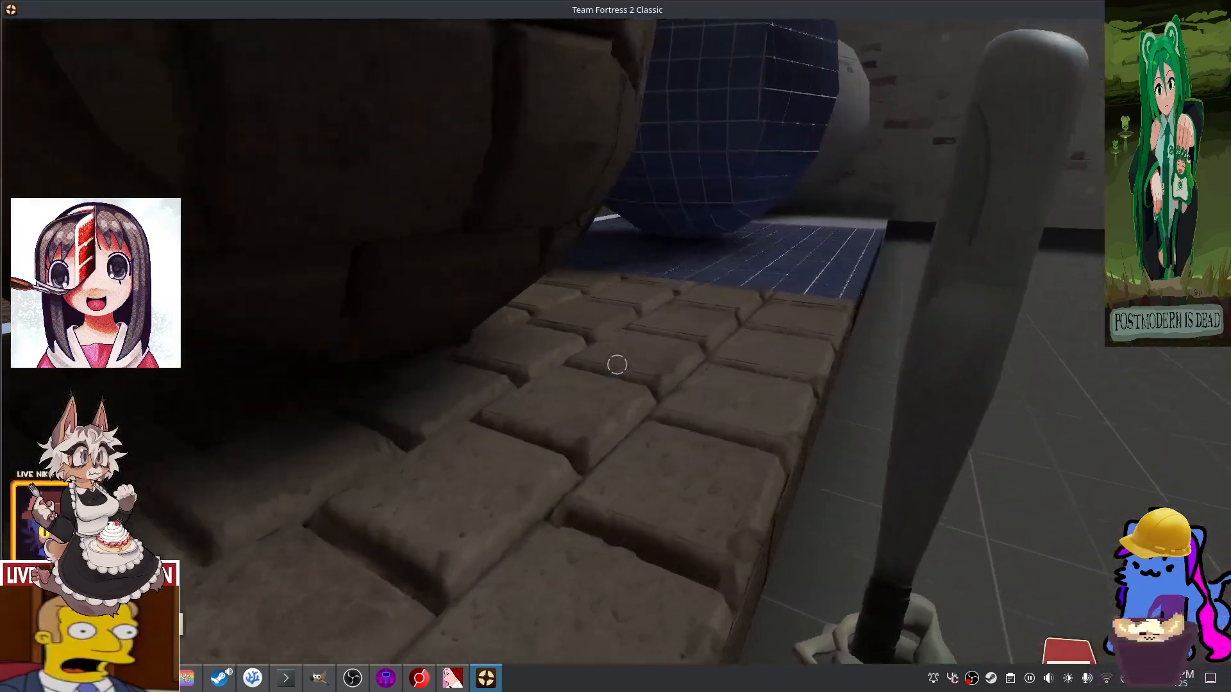
# - Walk around the brick spheres and blue grid sphere on milldew_testzoo, then open the console
pyautogui.press('w')
pyautogui.press('w')
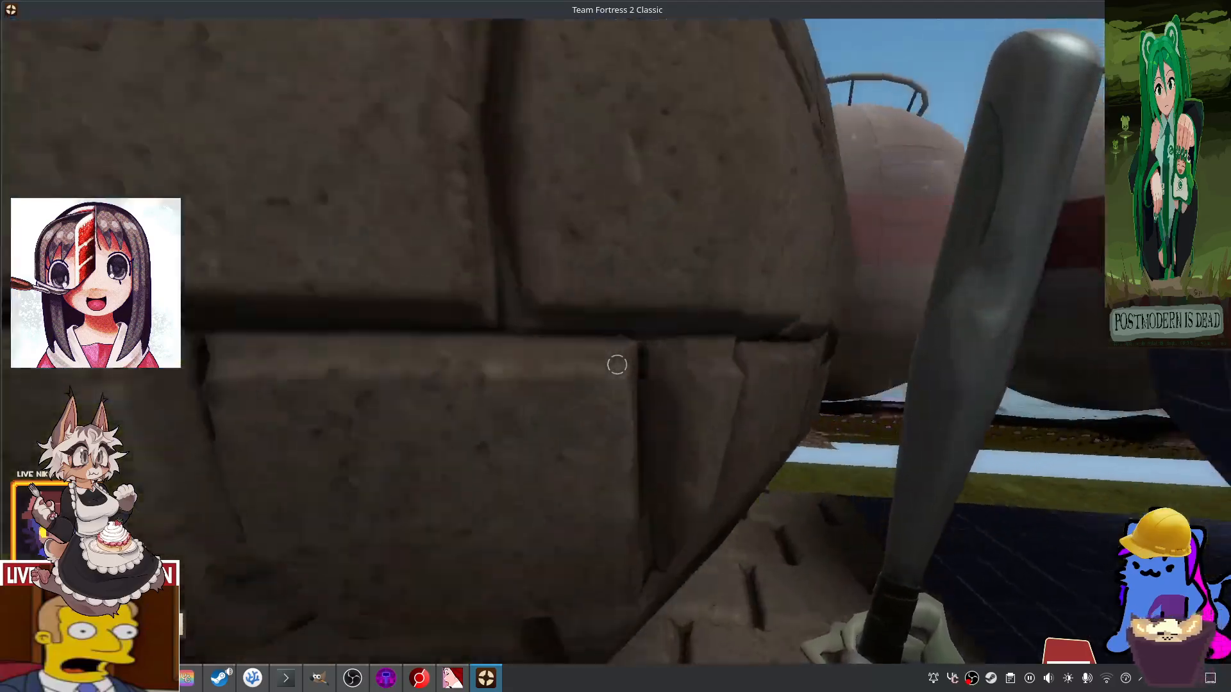
pyautogui.press('w')
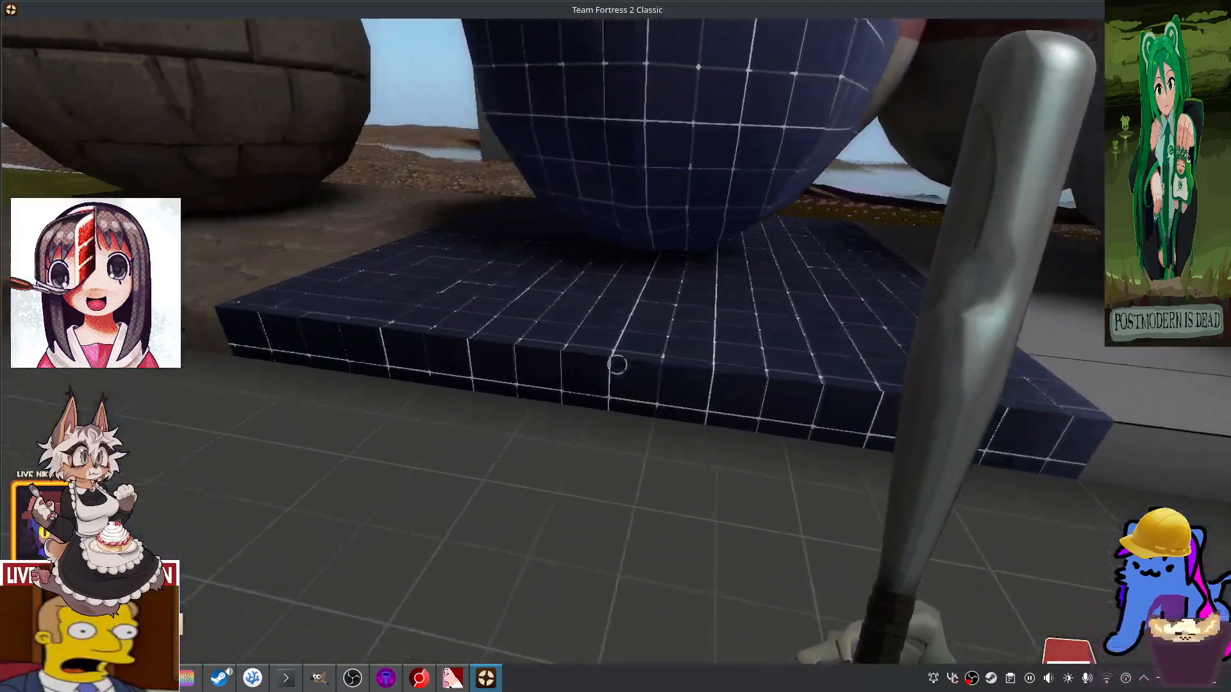
pyautogui.press('w')
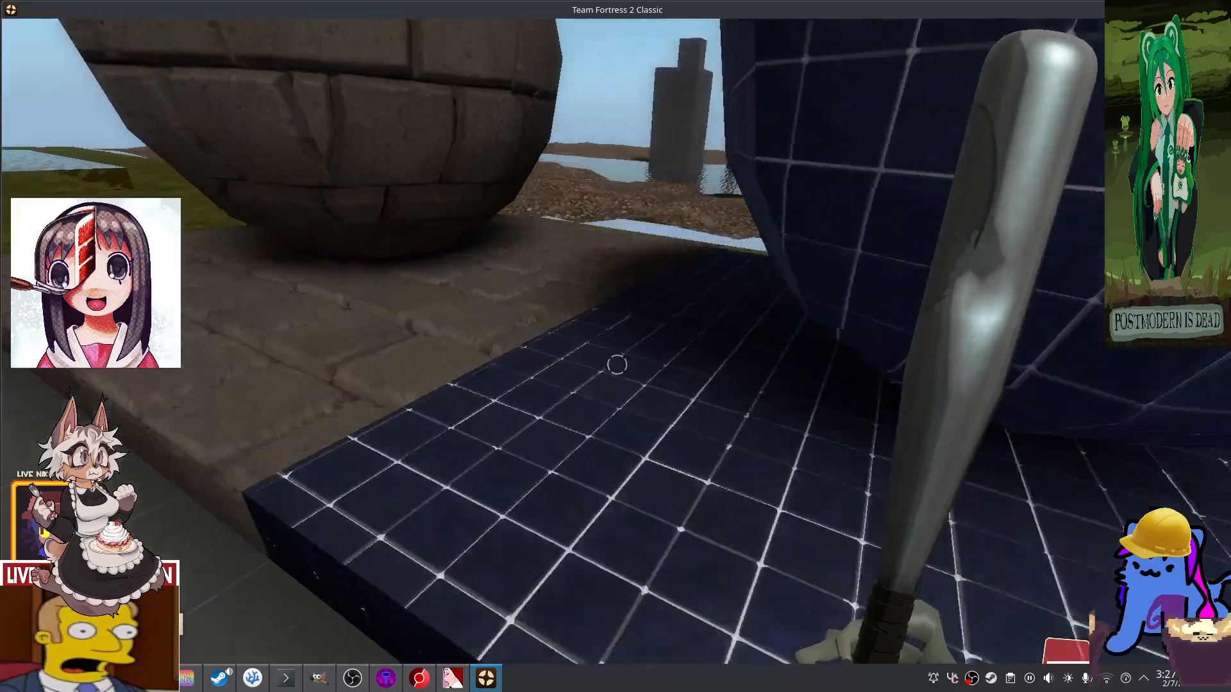
pyautogui.press('w')
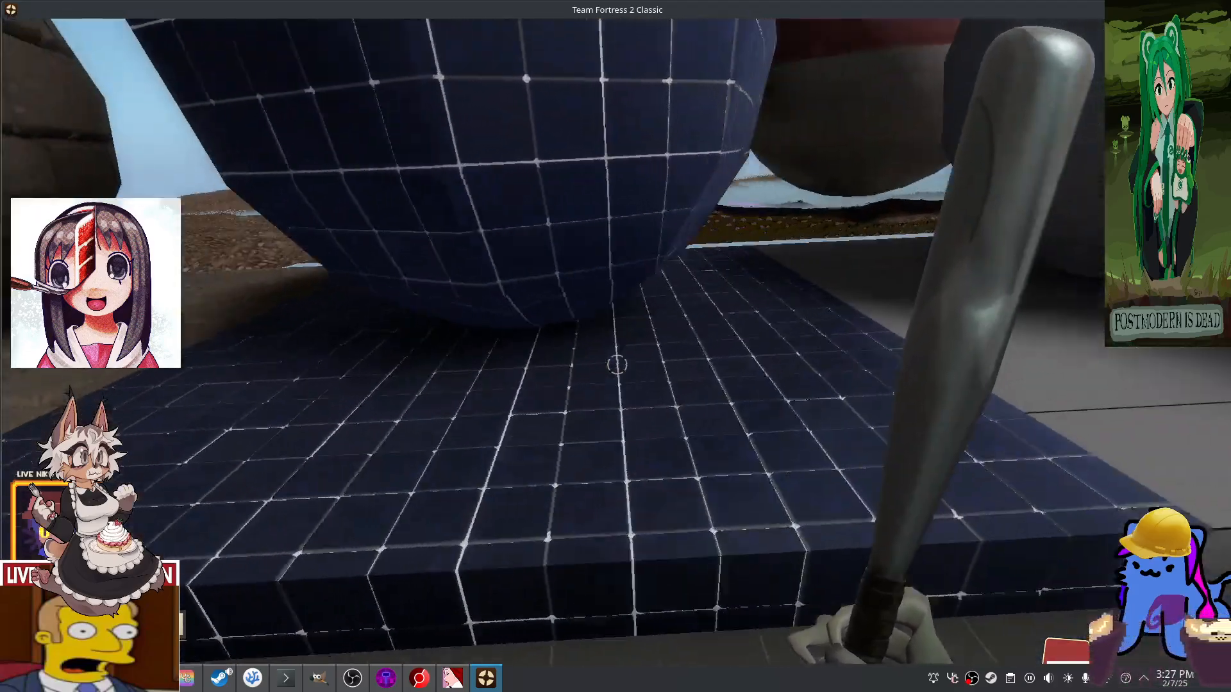
pyautogui.press('w')
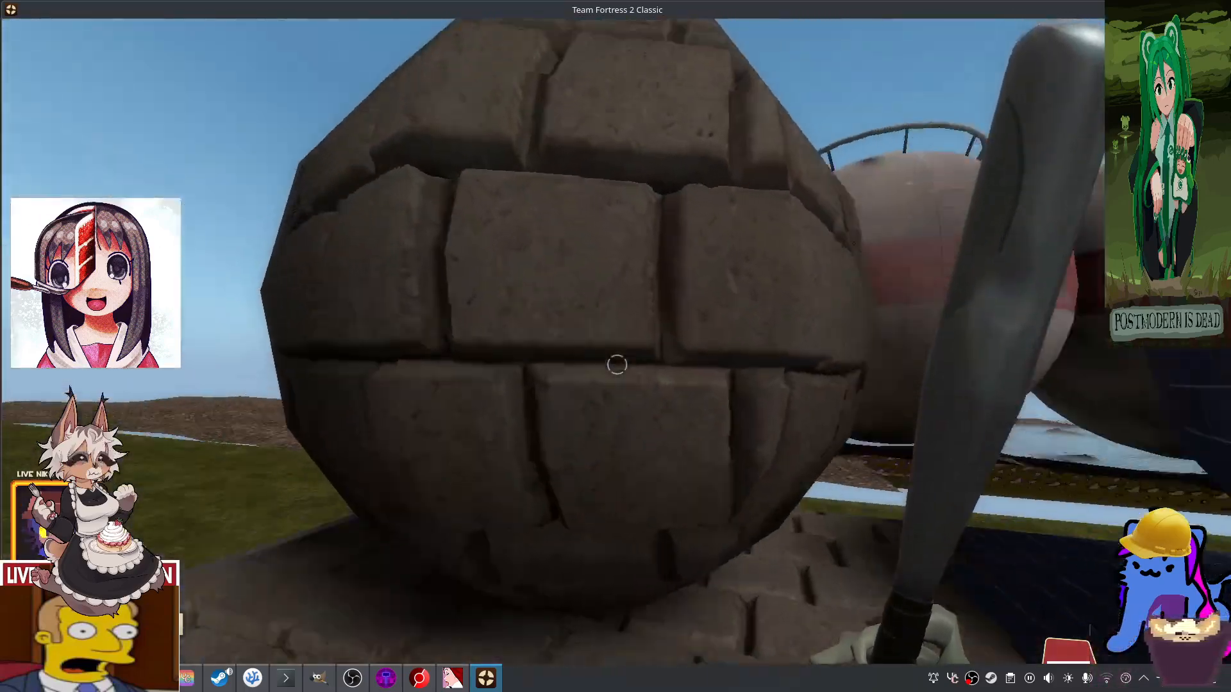
pyautogui.press('`')
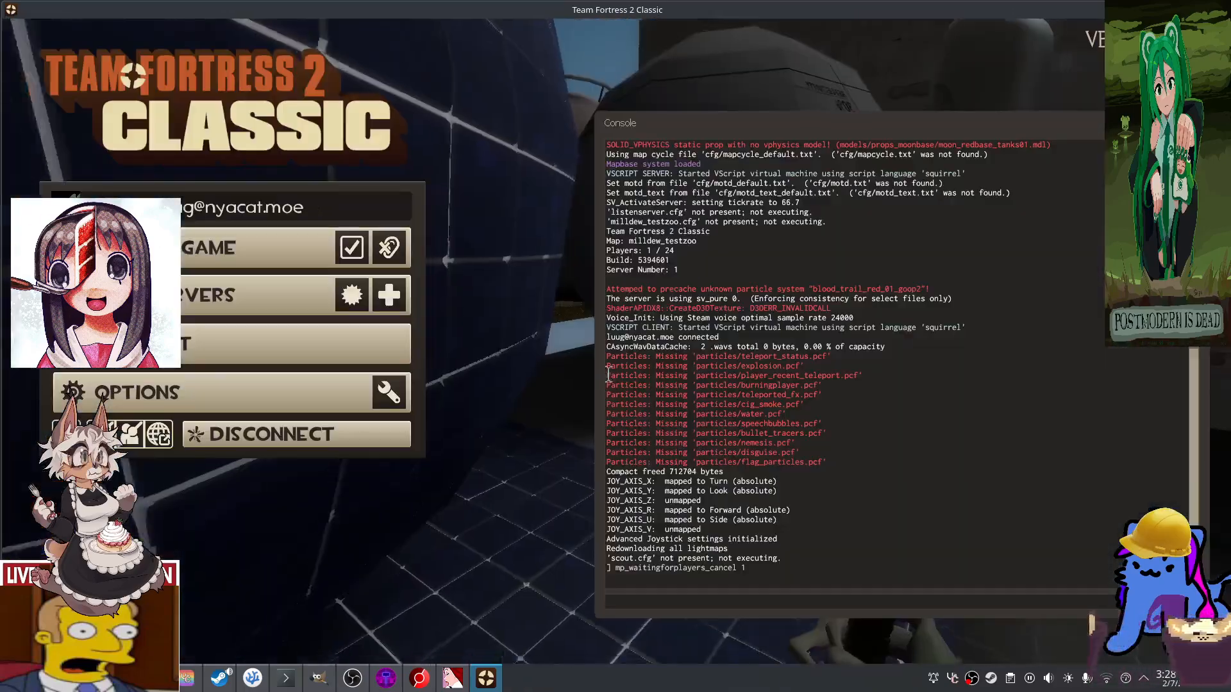
# - Open the Braided PP Mooring Rope PBR0212 page on textures.com and scroll to its Flat Maps
pyautogui.hotkey('alt', 'Tab')
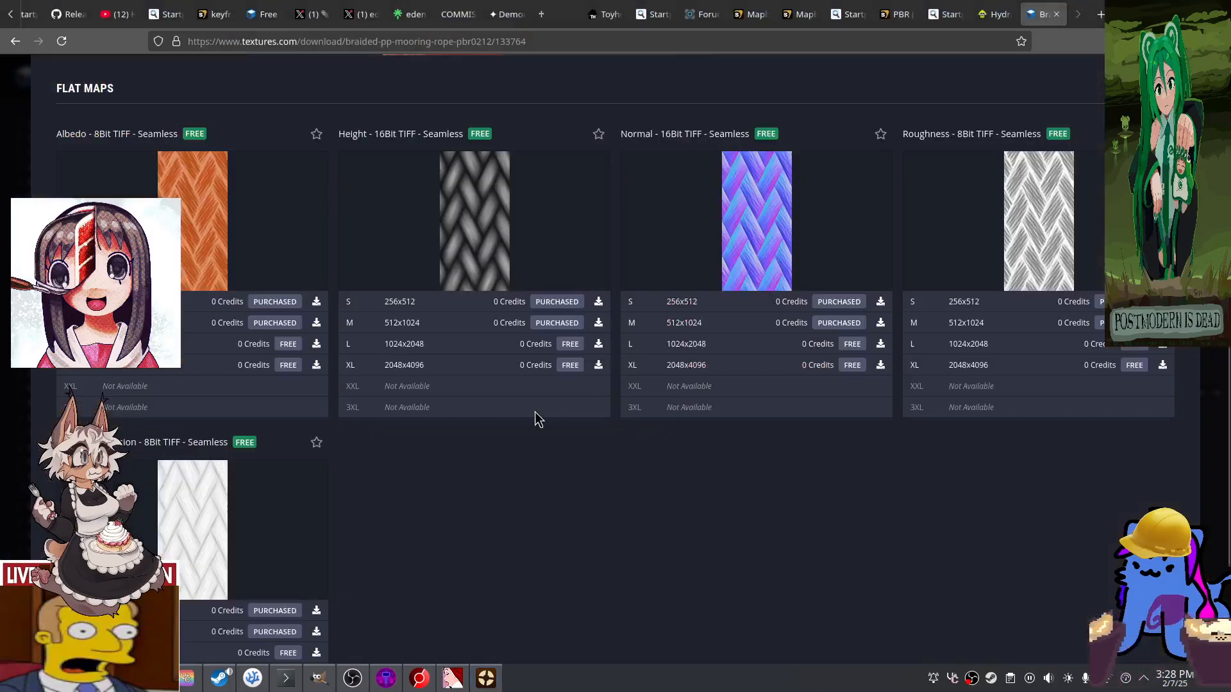
pyautogui.scroll(8, 537, 420)
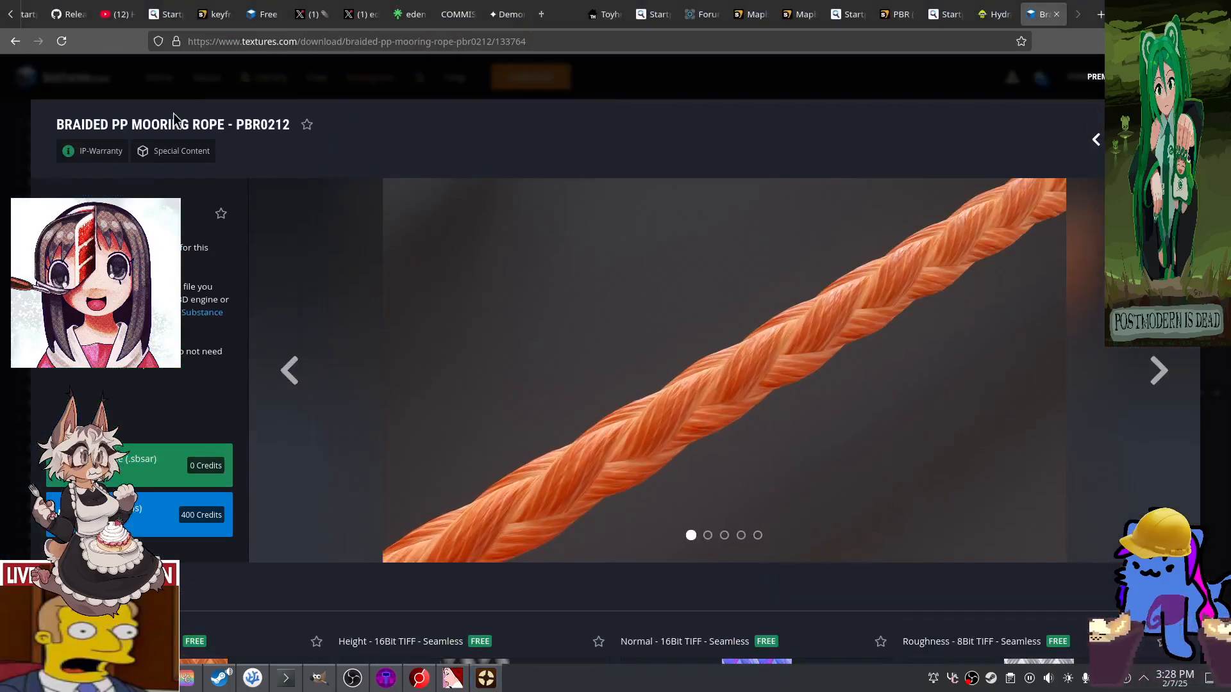
pyautogui.click(277, 39)
pyautogui.click(277, 39)
pyautogui.click(349, 606)
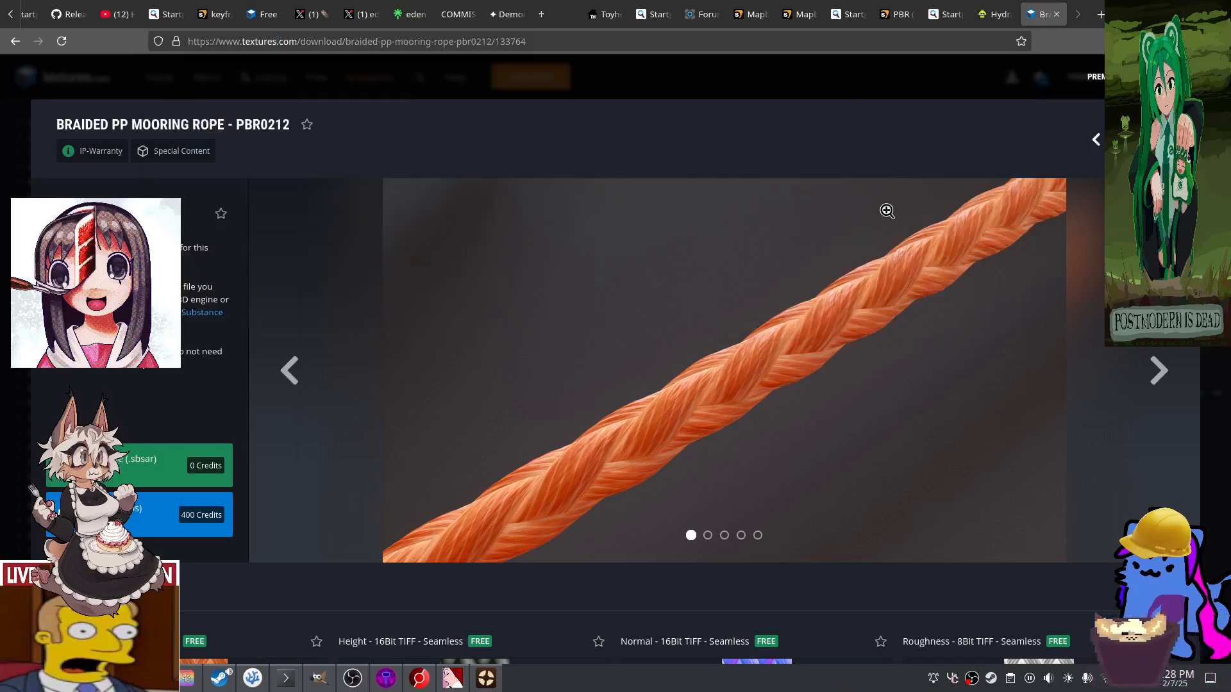
pyautogui.hotkey('alt', 'Left')
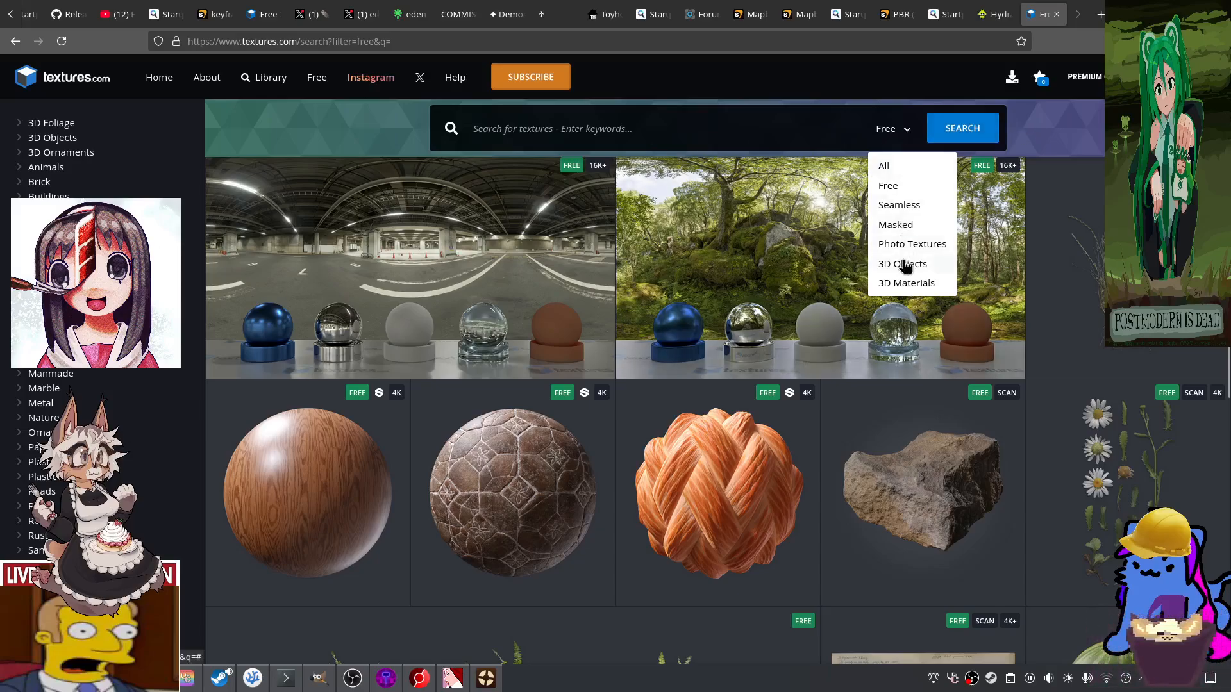
pyautogui.click(736, 460)
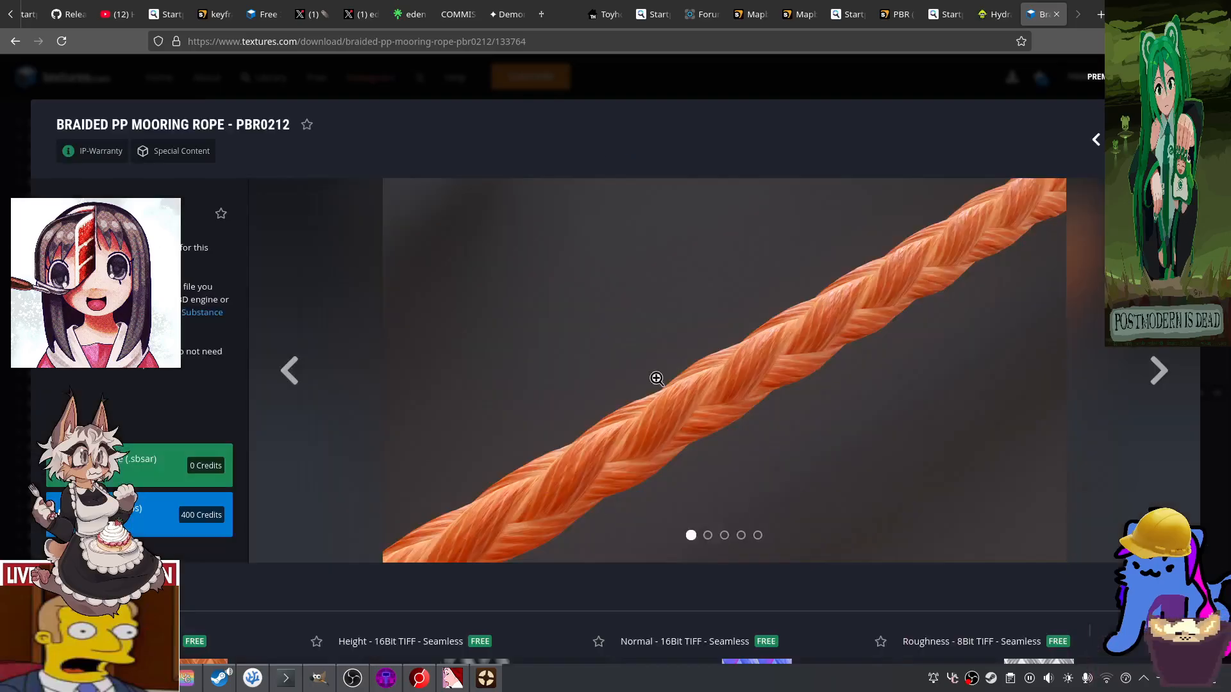
pyautogui.scroll(-8, 656, 378)
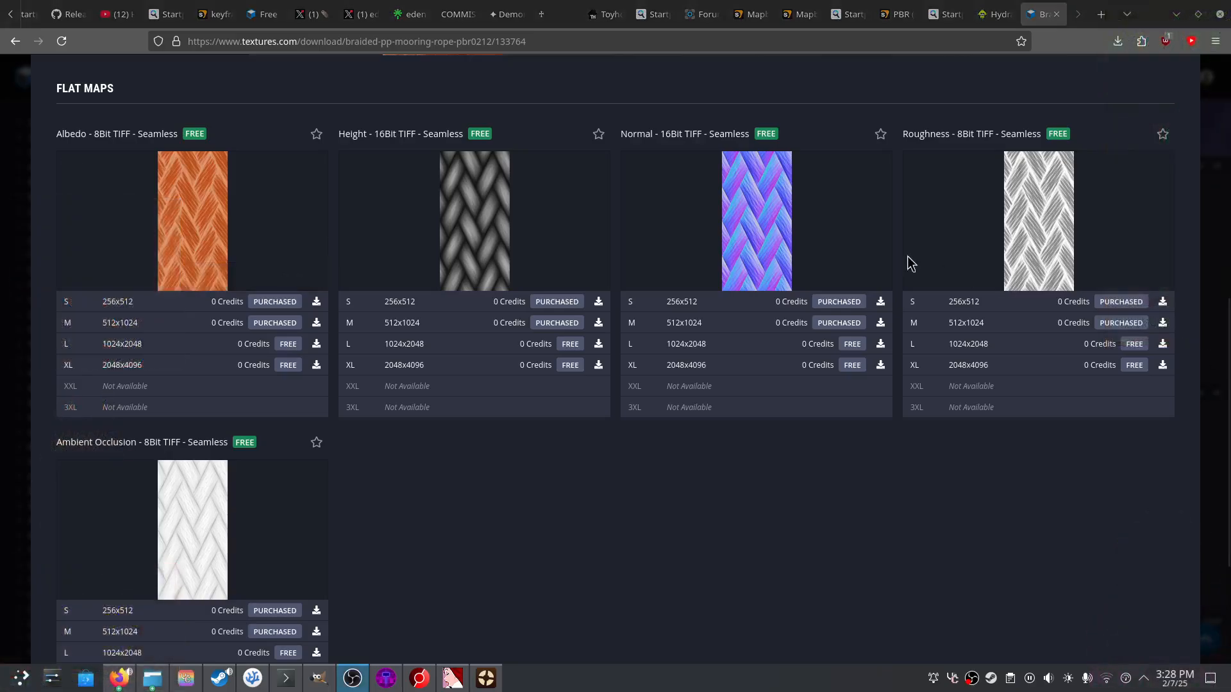
pyautogui.moveTo(90, 133); pyautogui.dragTo(138, 133)
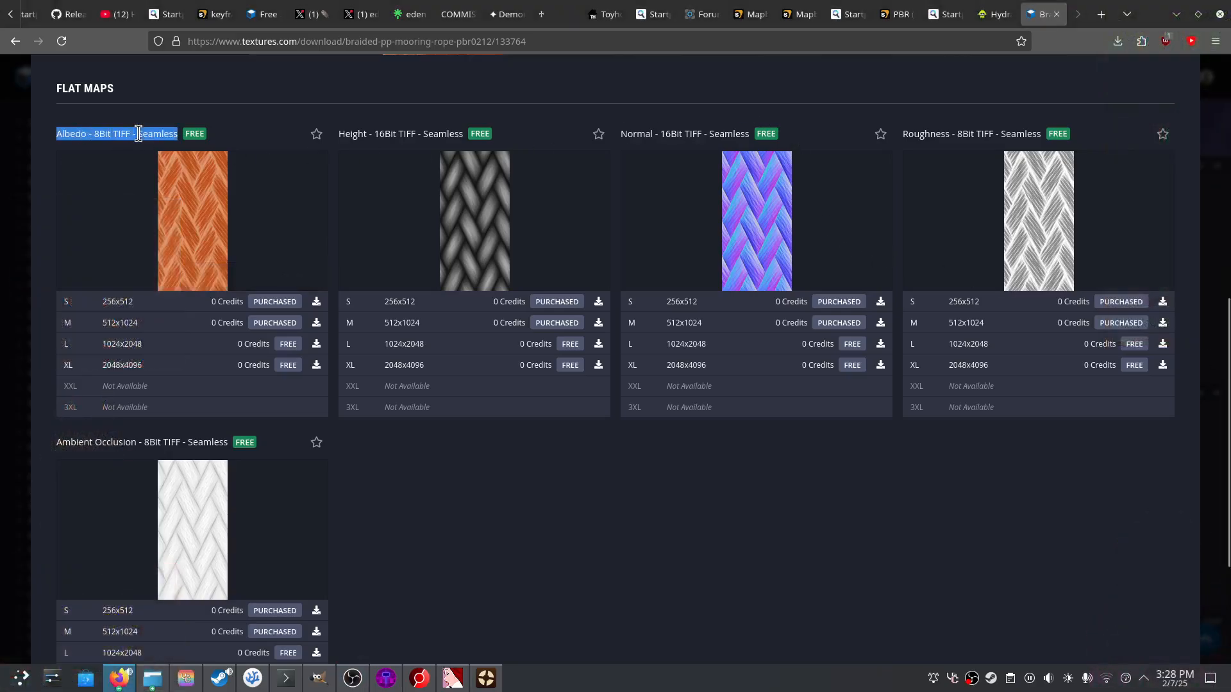
pyautogui.moveTo(261, 158)
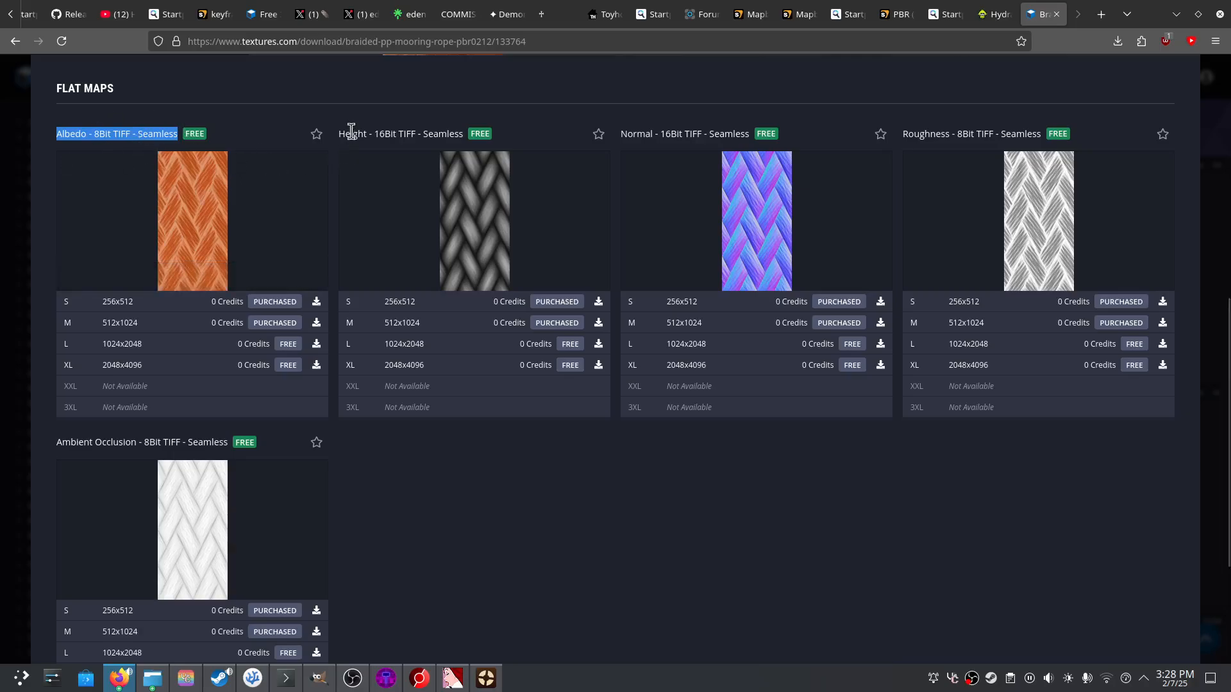
pyautogui.moveTo(339, 133); pyautogui.dragTo(464, 134)
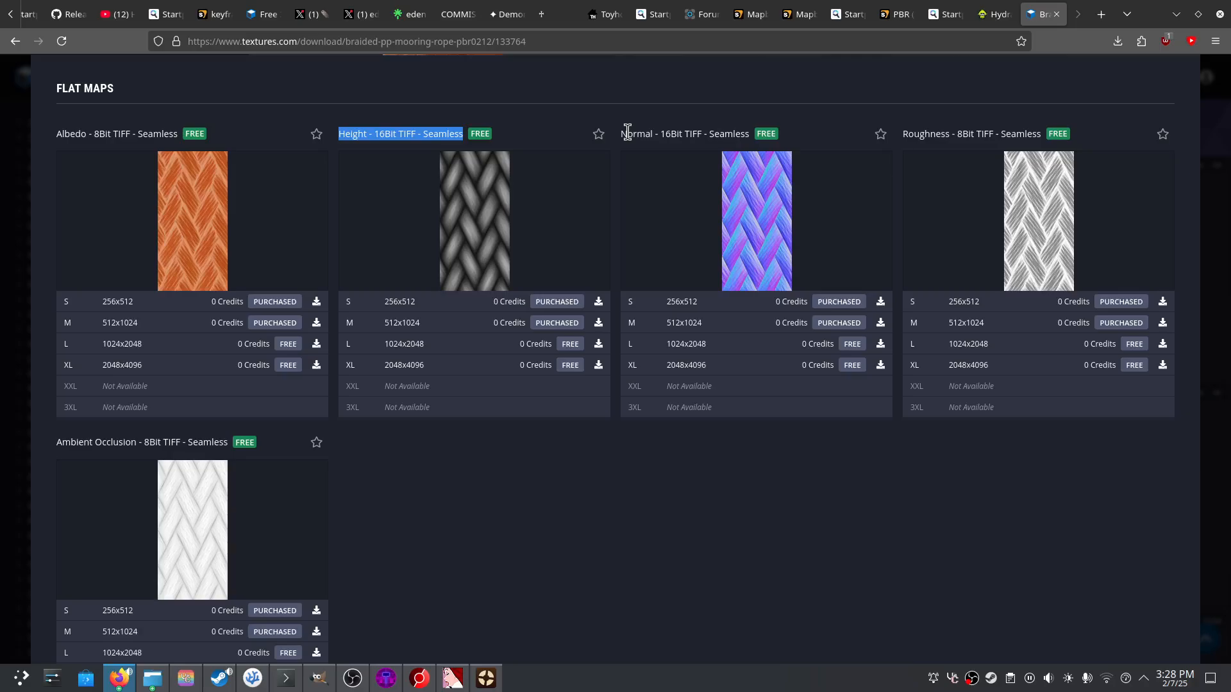
pyautogui.moveTo(625, 134); pyautogui.dragTo(739, 128)
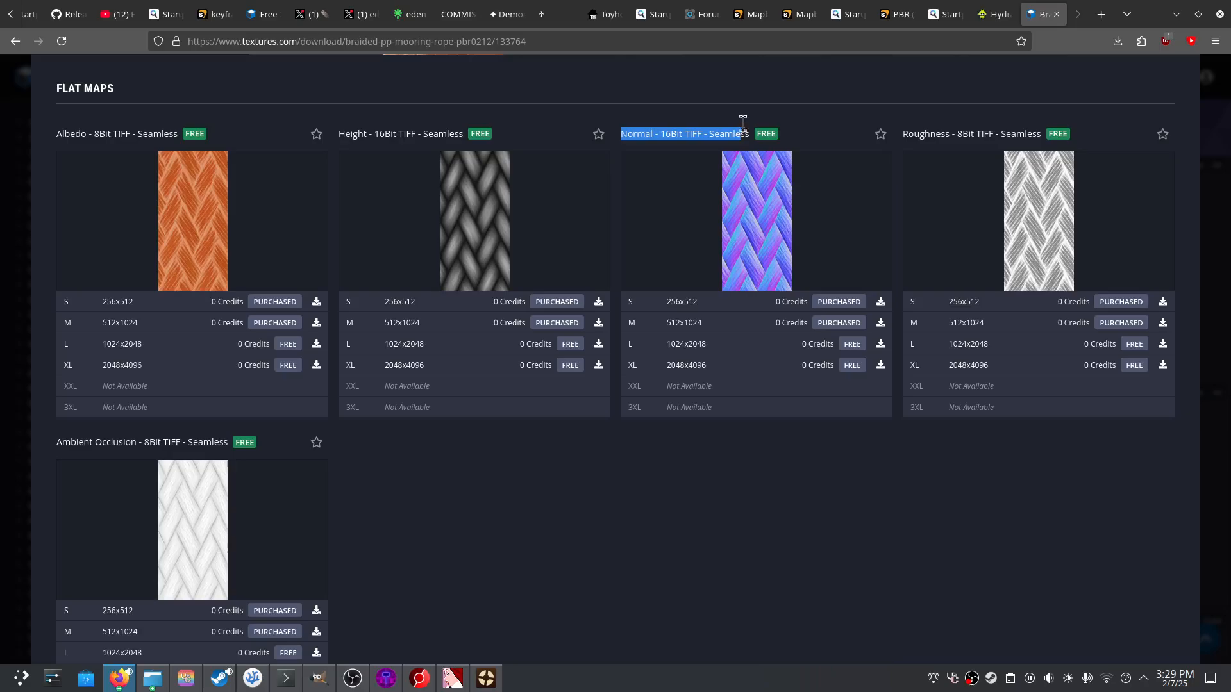
pyautogui.moveTo(772, 184)
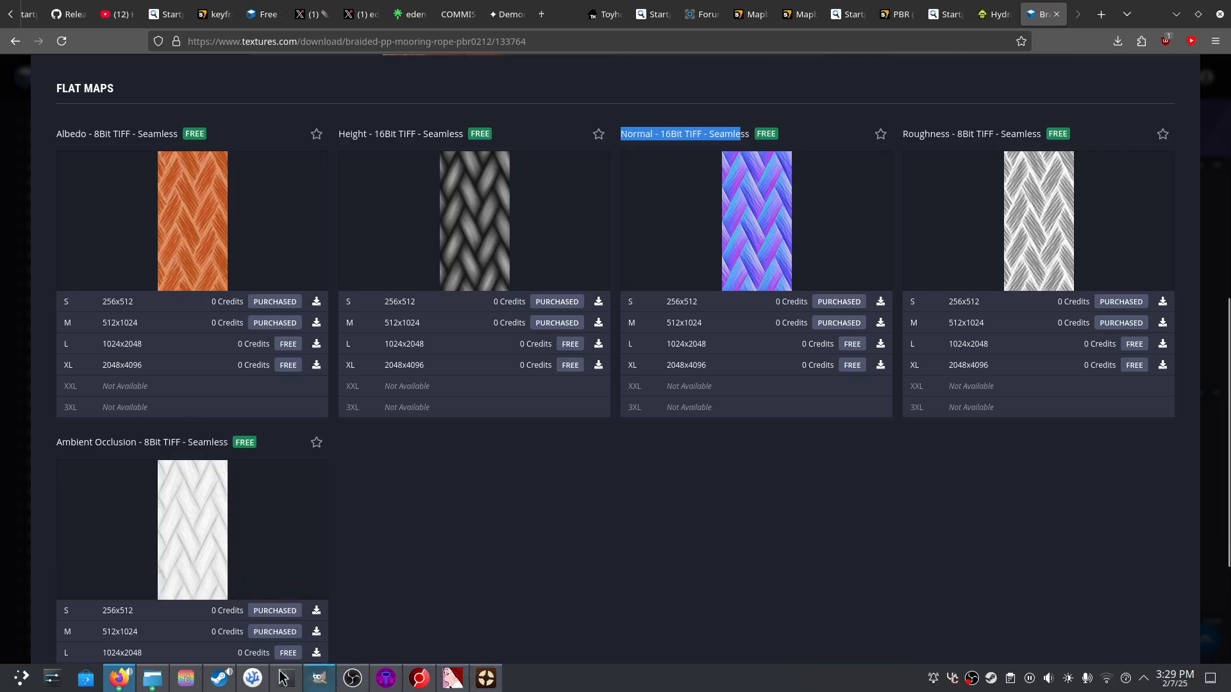
# - Close the blank Untitled image and drag the rope texture files into GIMP
pyautogui.click(317, 679)
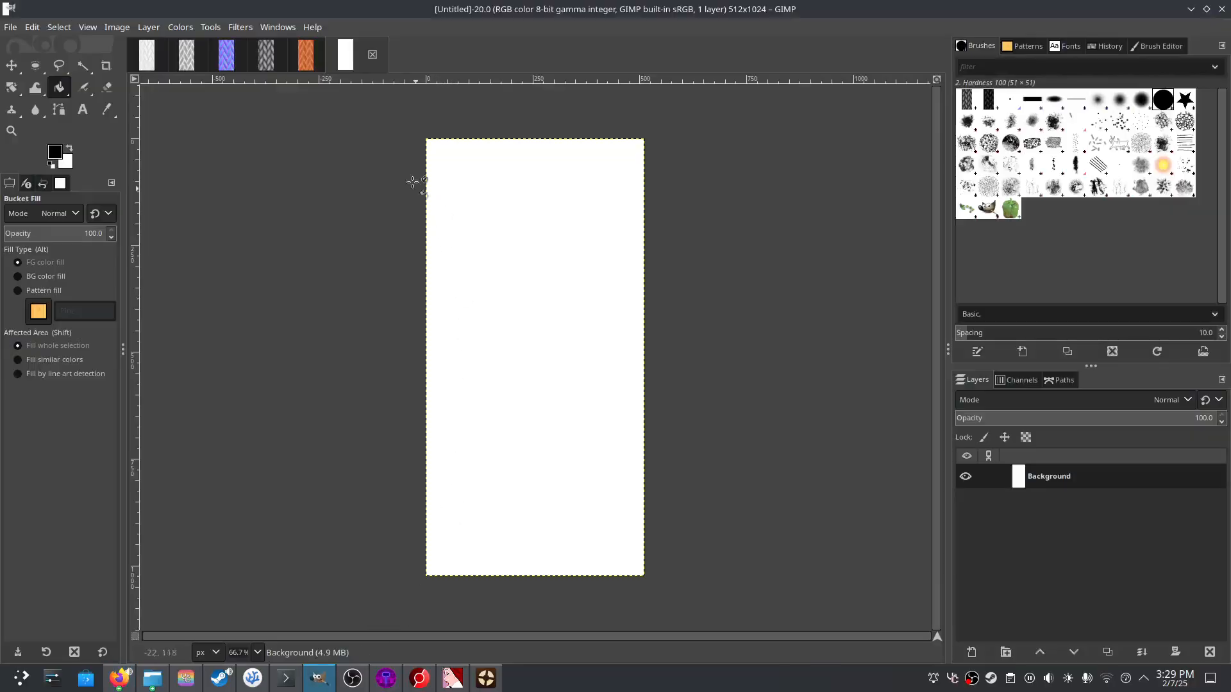
pyautogui.click(372, 54)
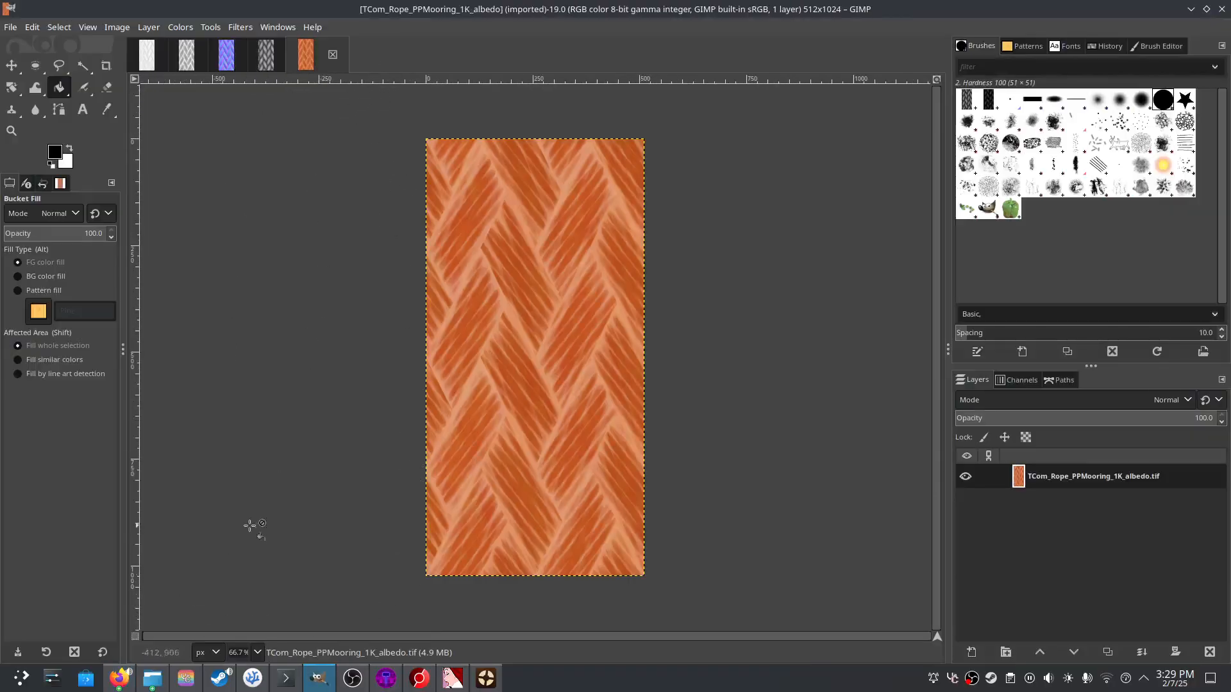
pyautogui.click(153, 680)
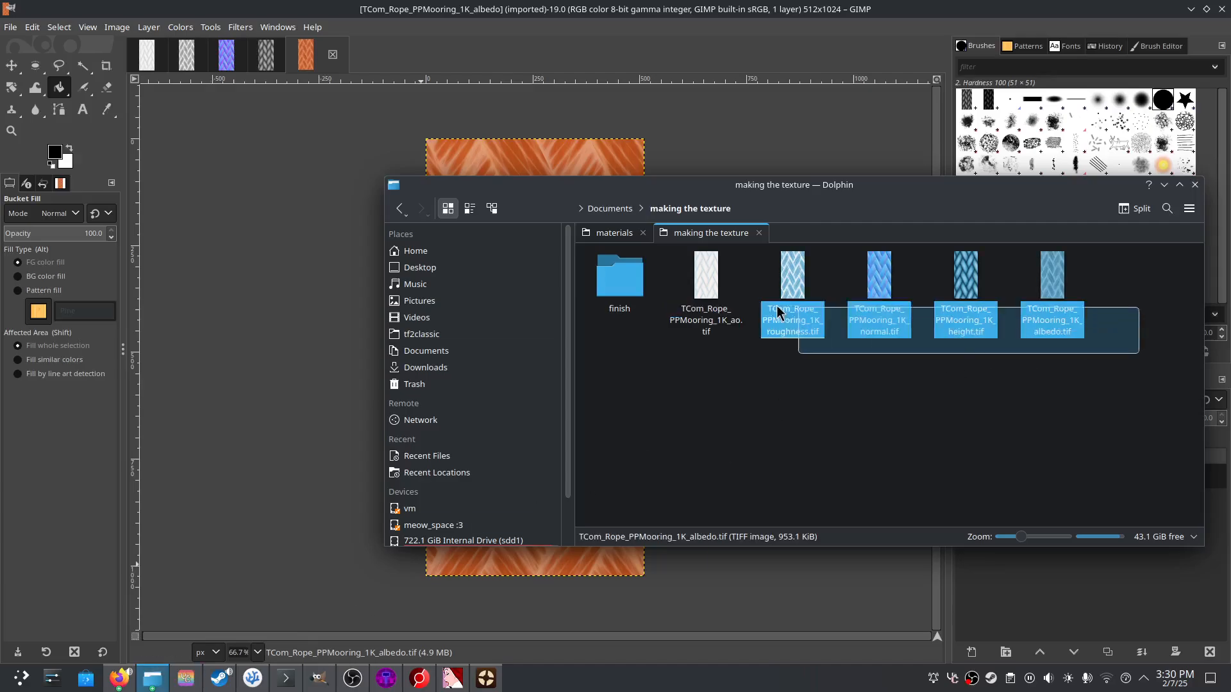
pyautogui.moveTo(777, 308); pyautogui.dragTo(261, 137)
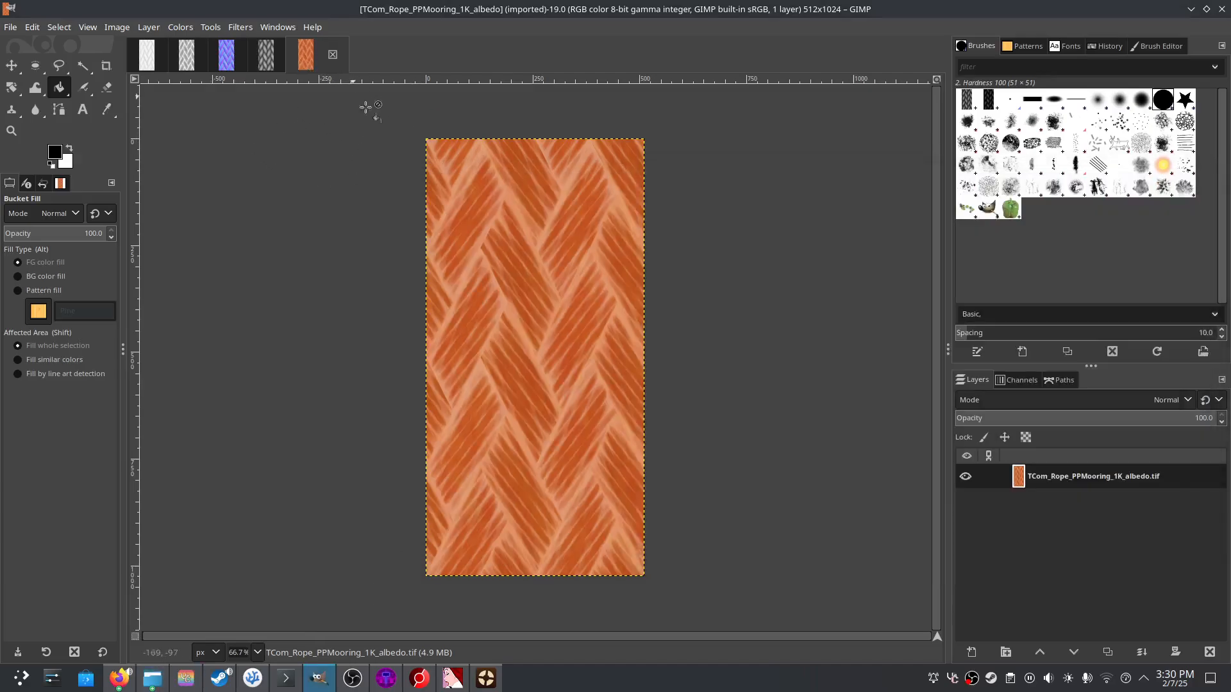
# - Export the albedo as PNG named rope_defuse.png in the finish folder, then close it
pyautogui.click(10, 27)
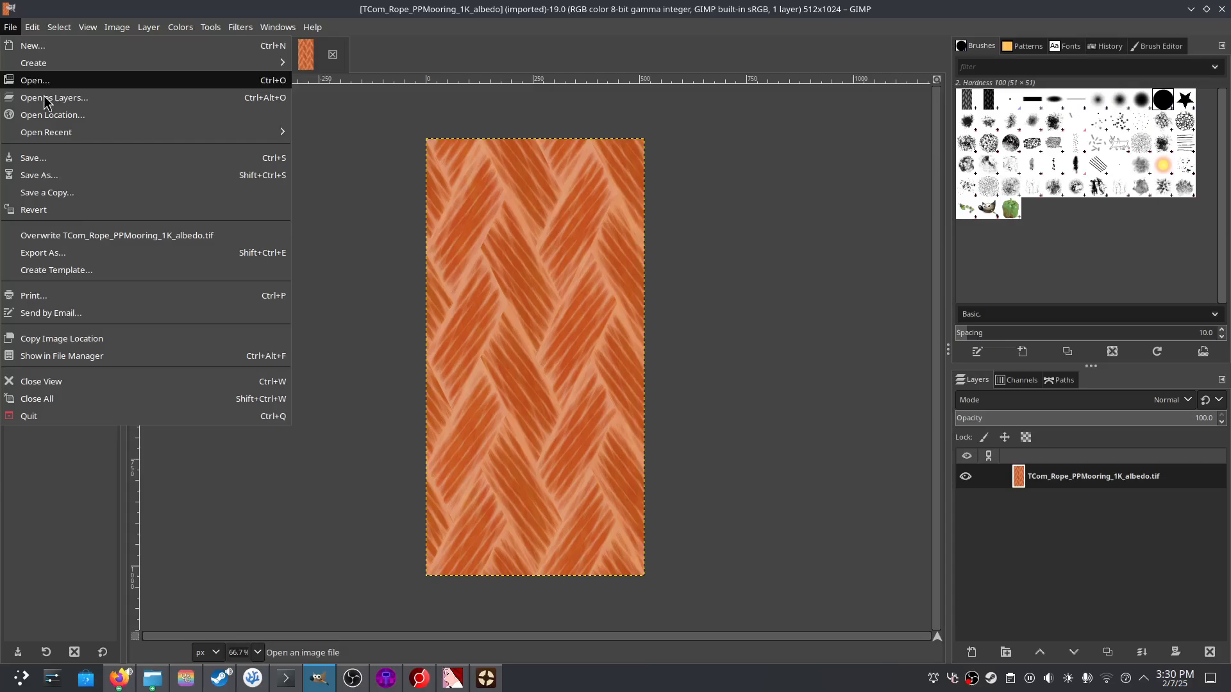
pyautogui.click(70, 255)
pyautogui.doubleClick(138, 146)
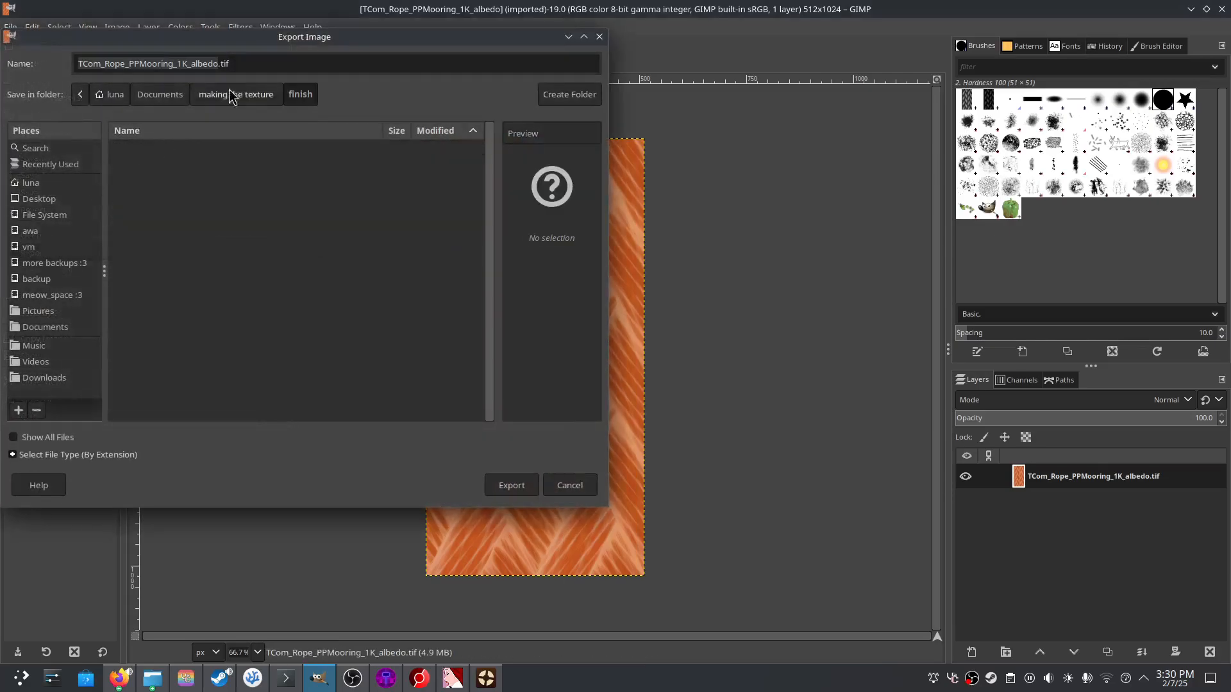
pyautogui.click(255, 60)
pyautogui.hotkey('shift', 'Left')
pyautogui.hotkey('shift', 'Left')
pyautogui.hotkey('shift', 'Left')
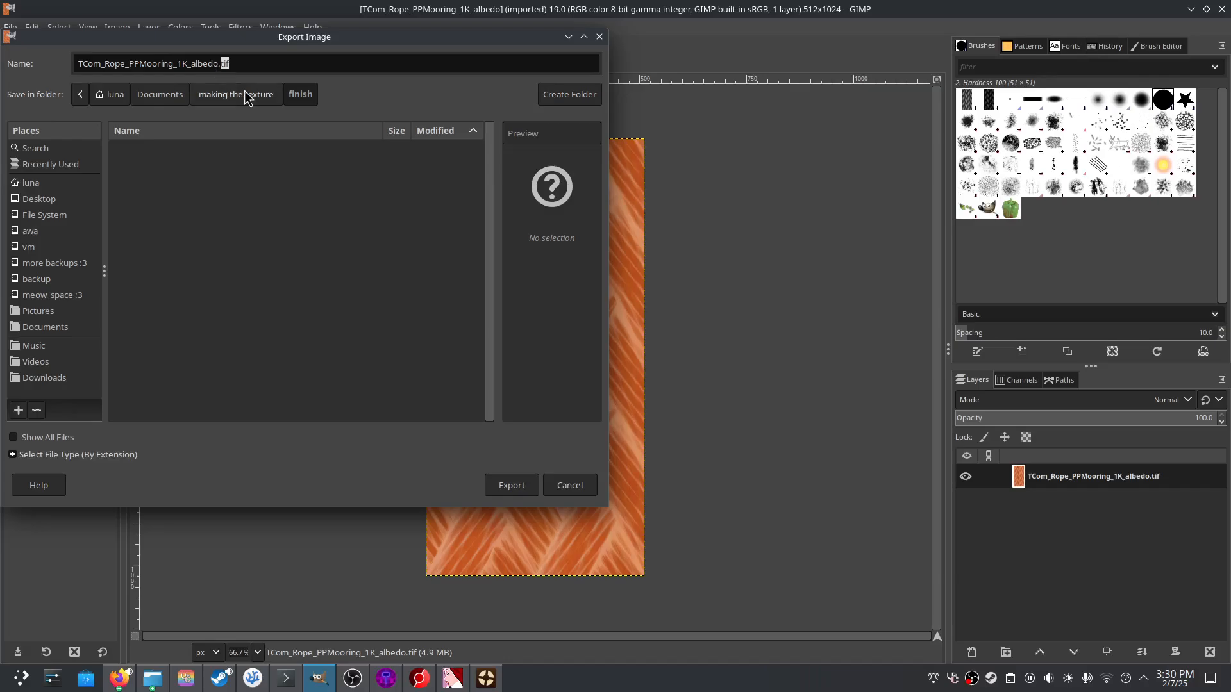
pyautogui.write('png')
pyautogui.hotkey('ctrl', 'a')
pyautogui.write('rop')
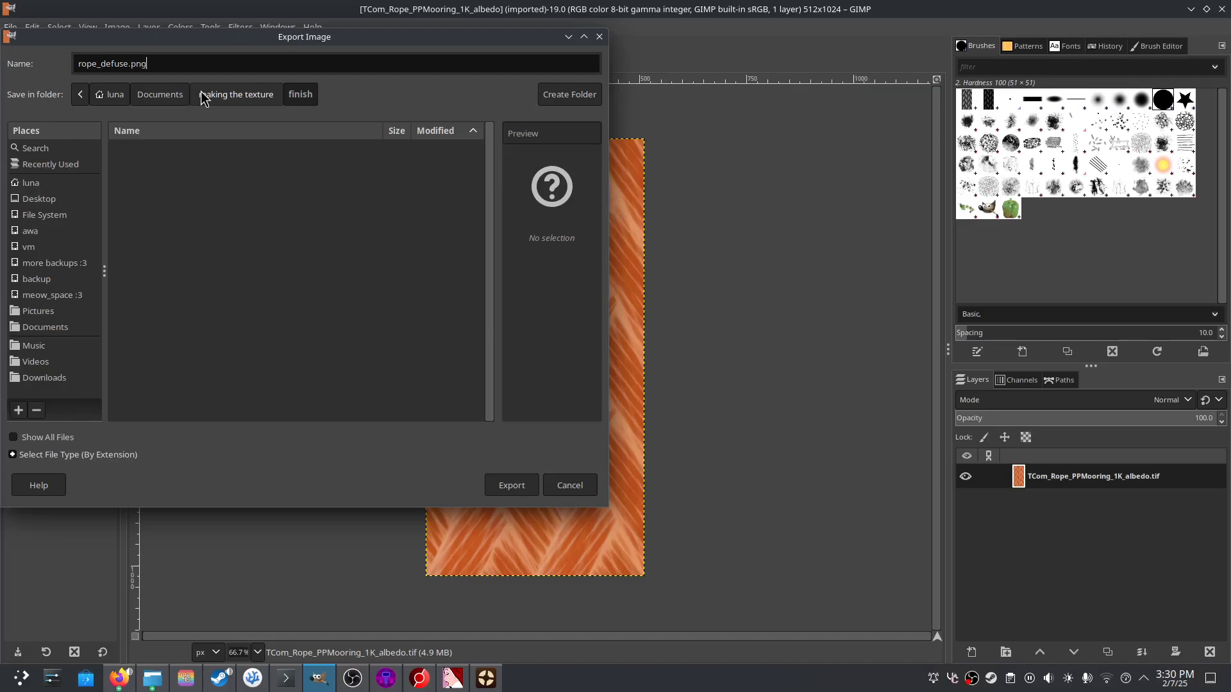
pyautogui.click(511, 486)
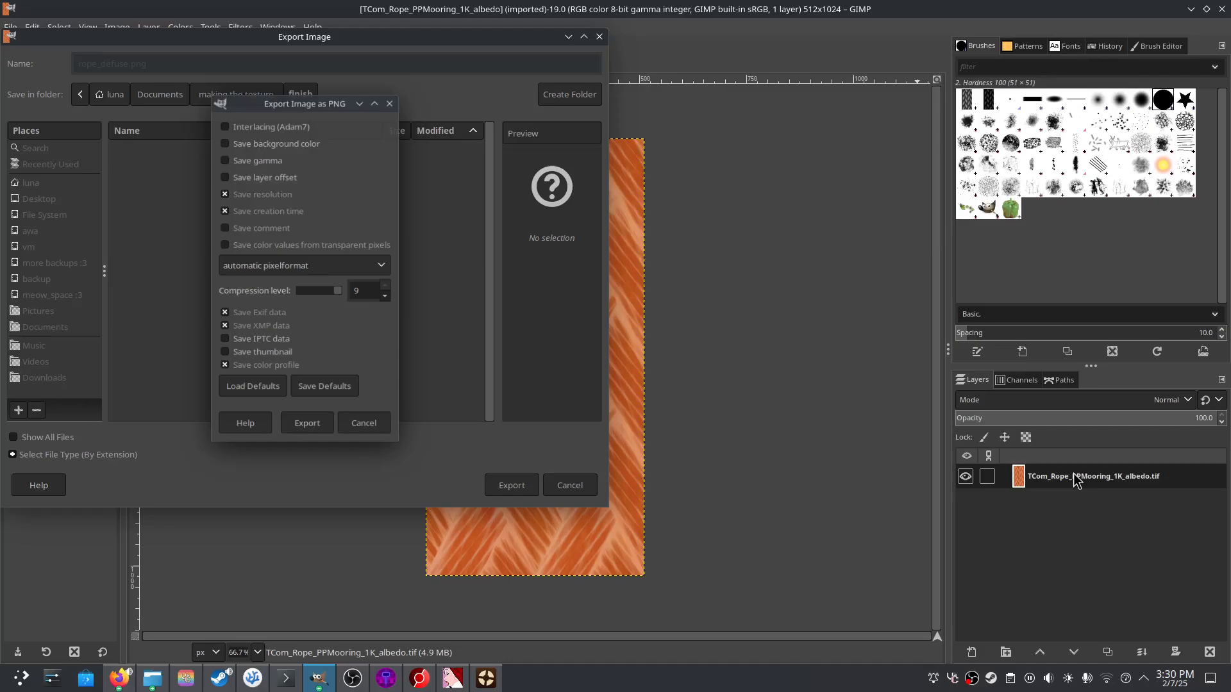
pyautogui.click(323, 428)
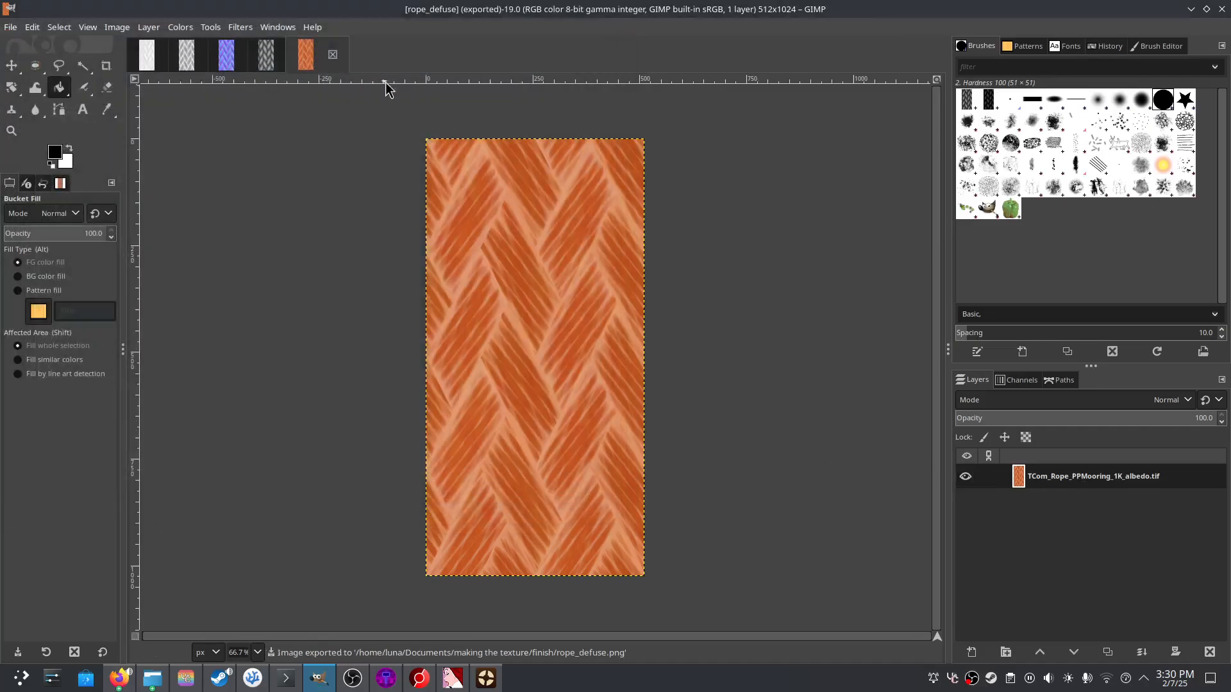
pyautogui.click(332, 55)
pyautogui.click(11, 27)
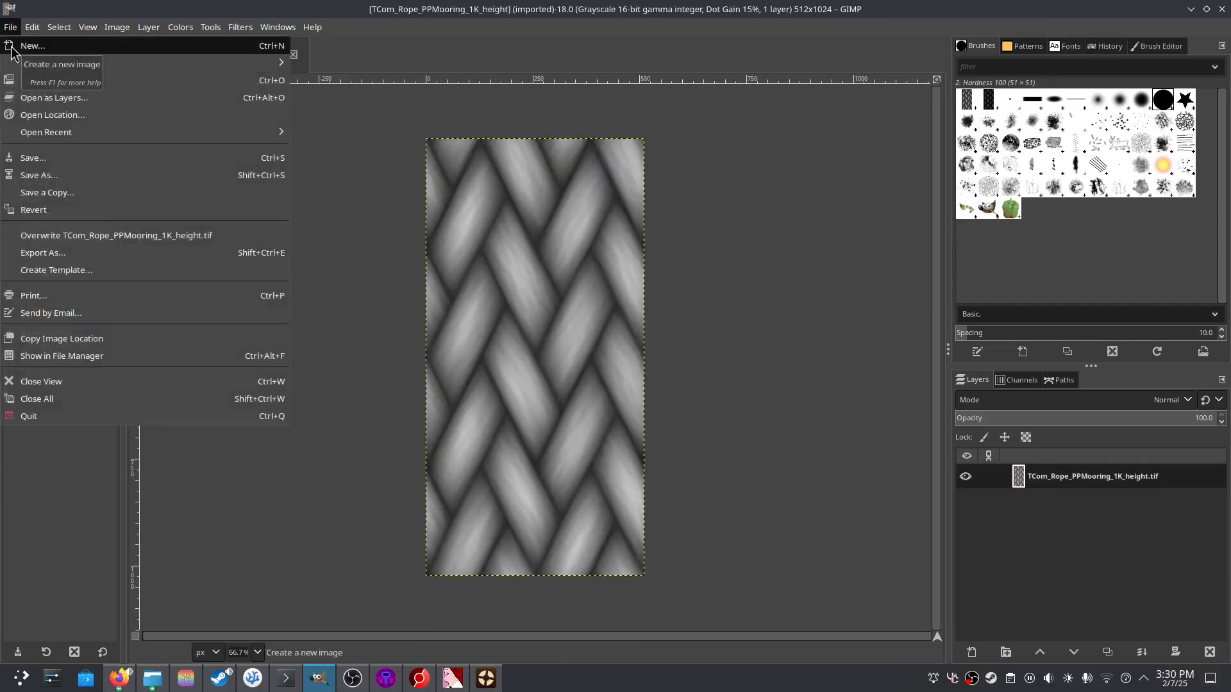
# - Create a new 512×1024 image, which comes out grayscale
pyautogui.click(418, 47)
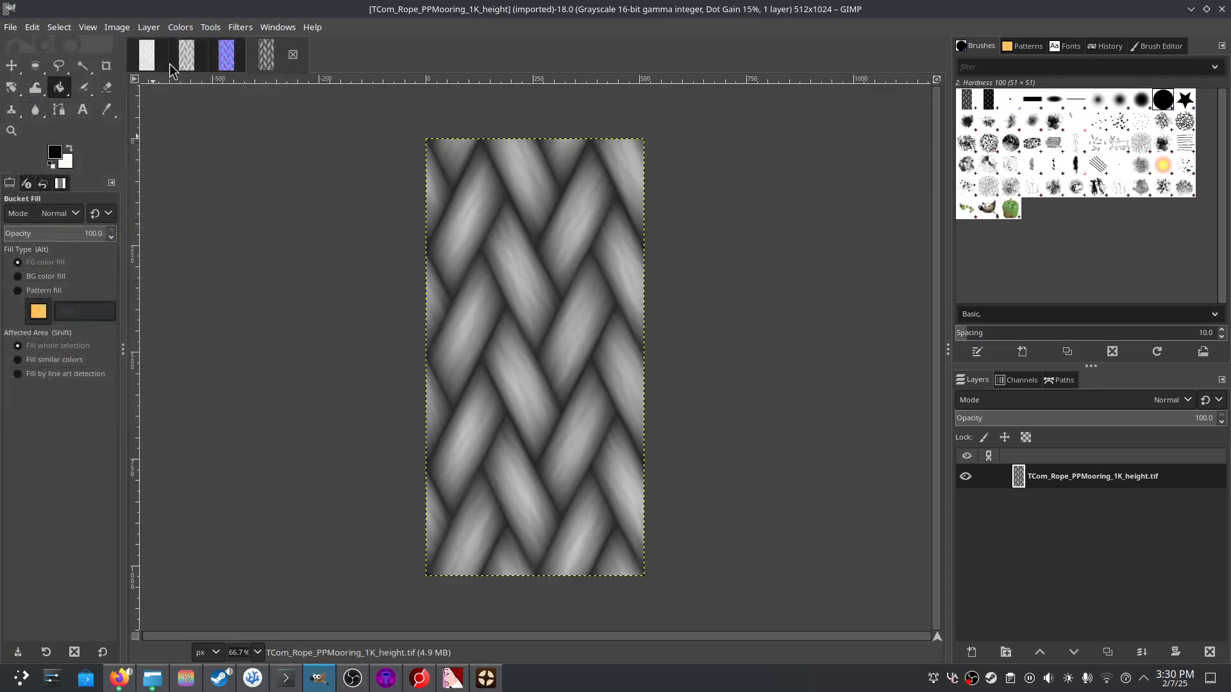
pyautogui.click(11, 28)
pyautogui.click(32, 45)
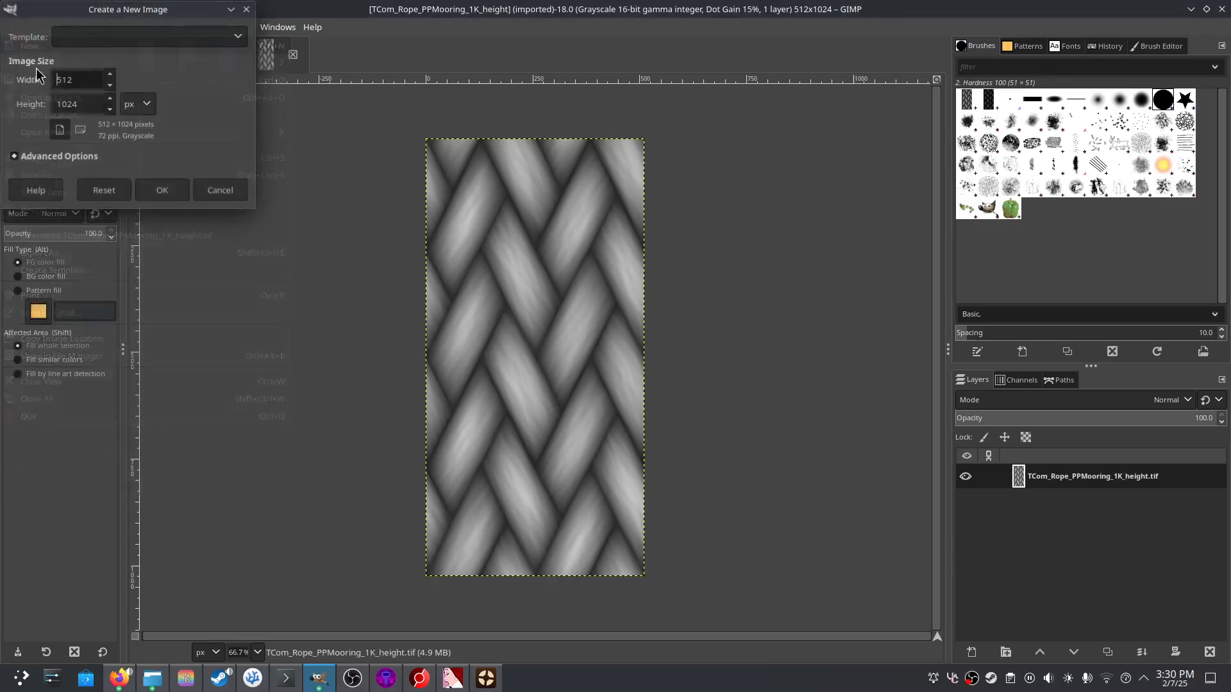
pyautogui.click(162, 192)
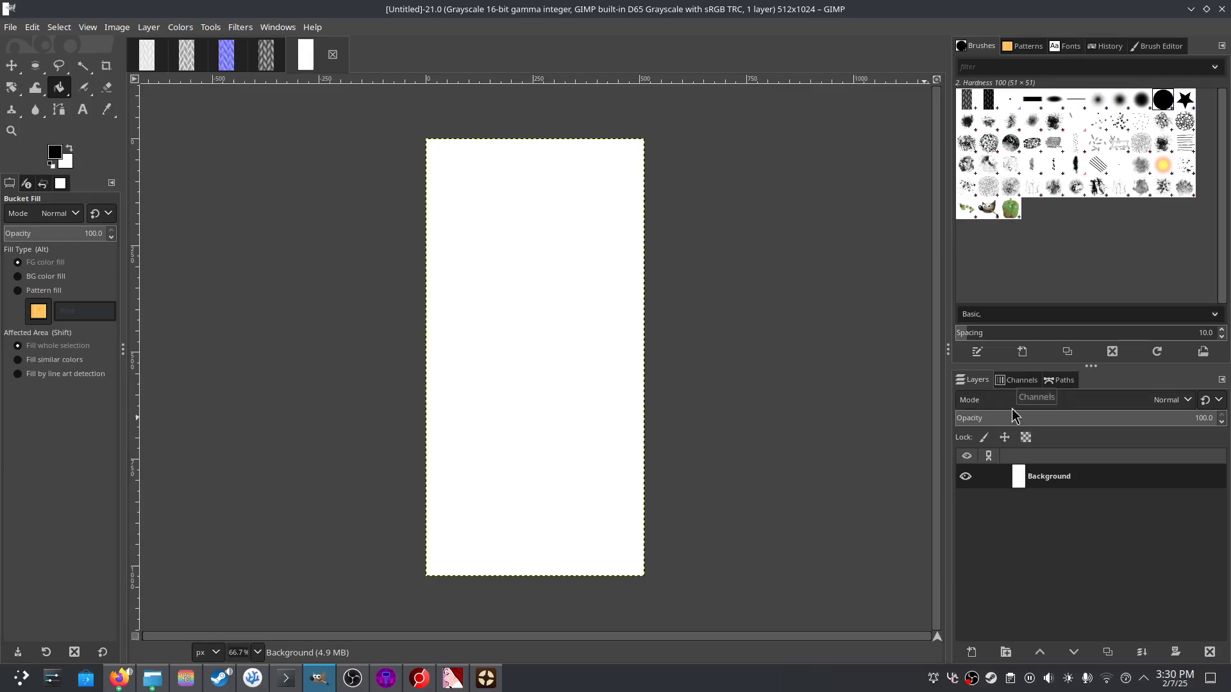
pyautogui.click(1018, 380)
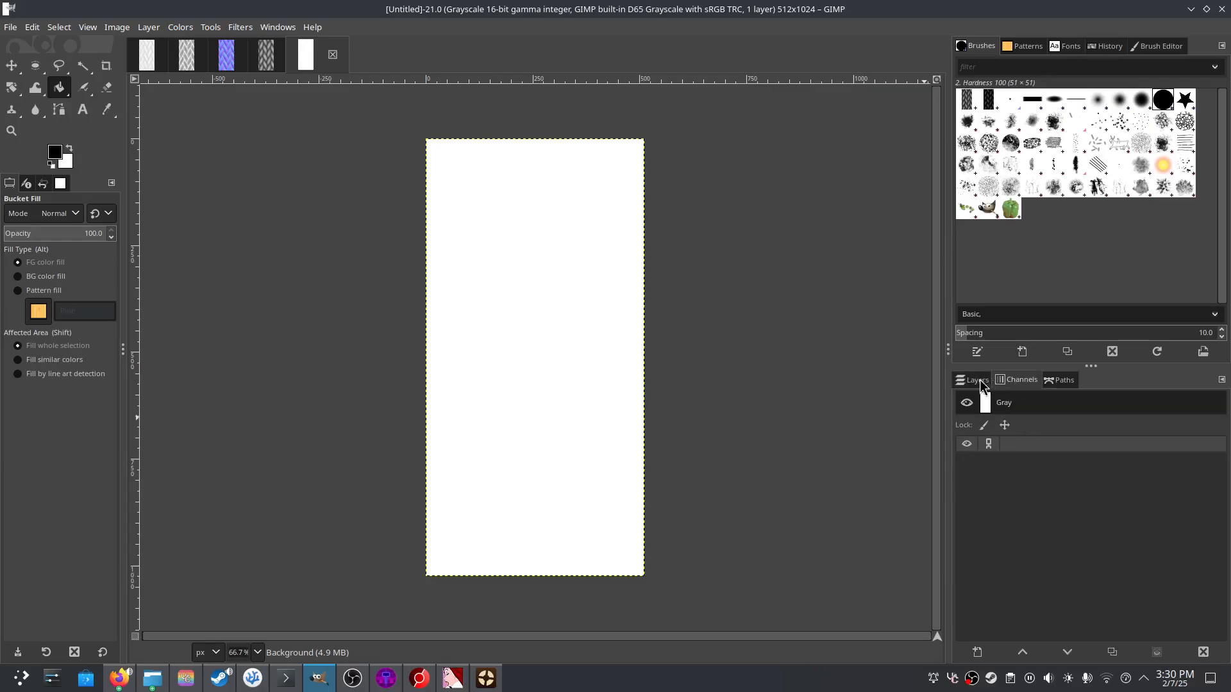
# - Close the grayscale image and recreate the 512×1024 image with RGB color space
pyautogui.click(332, 54)
pyautogui.click(10, 27)
pyautogui.click(14, 51)
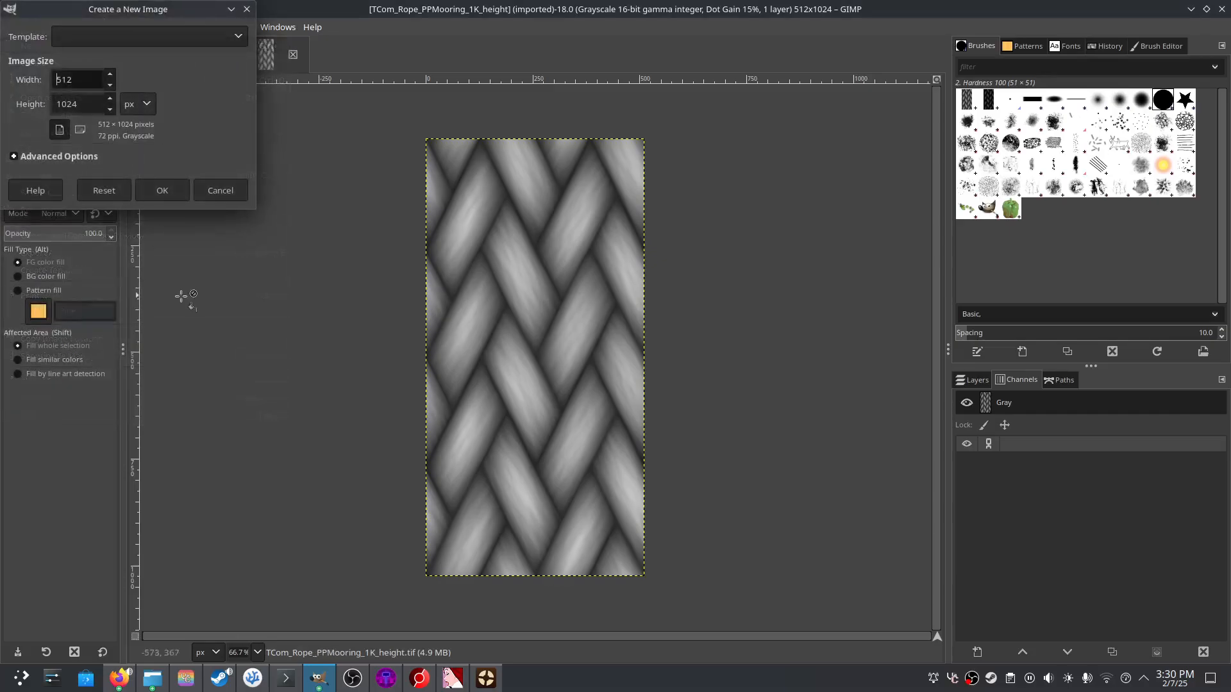
pyautogui.click(45, 157)
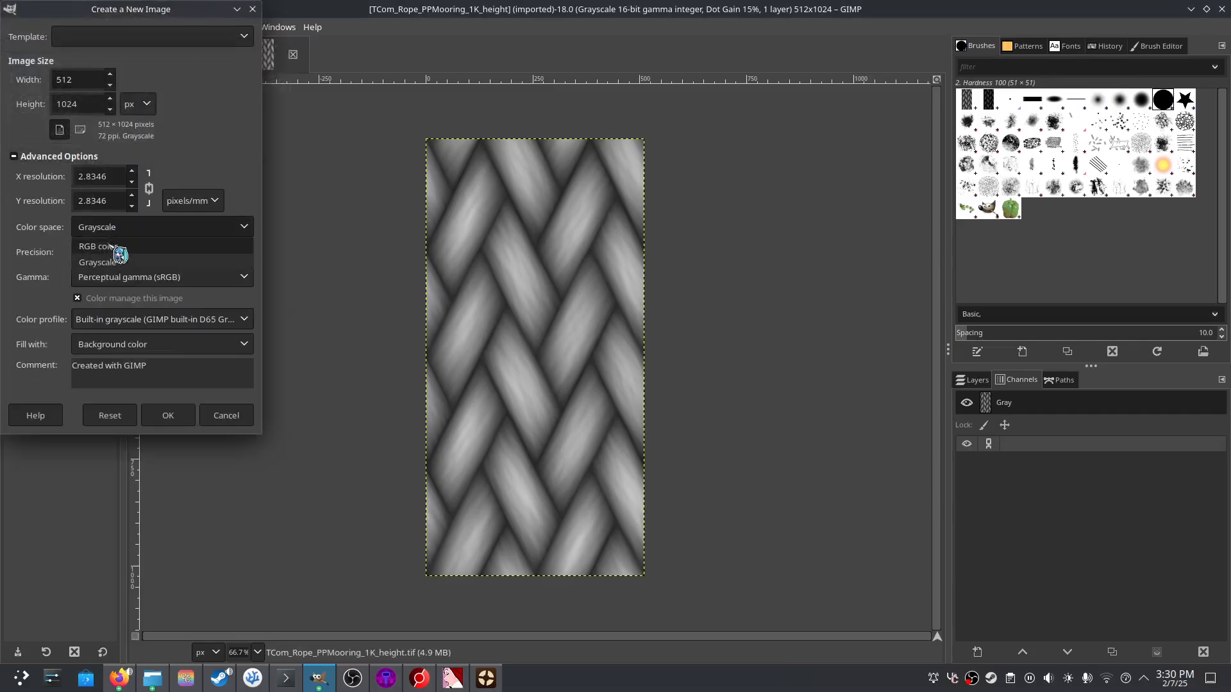
pyautogui.click(118, 247)
pyautogui.click(165, 415)
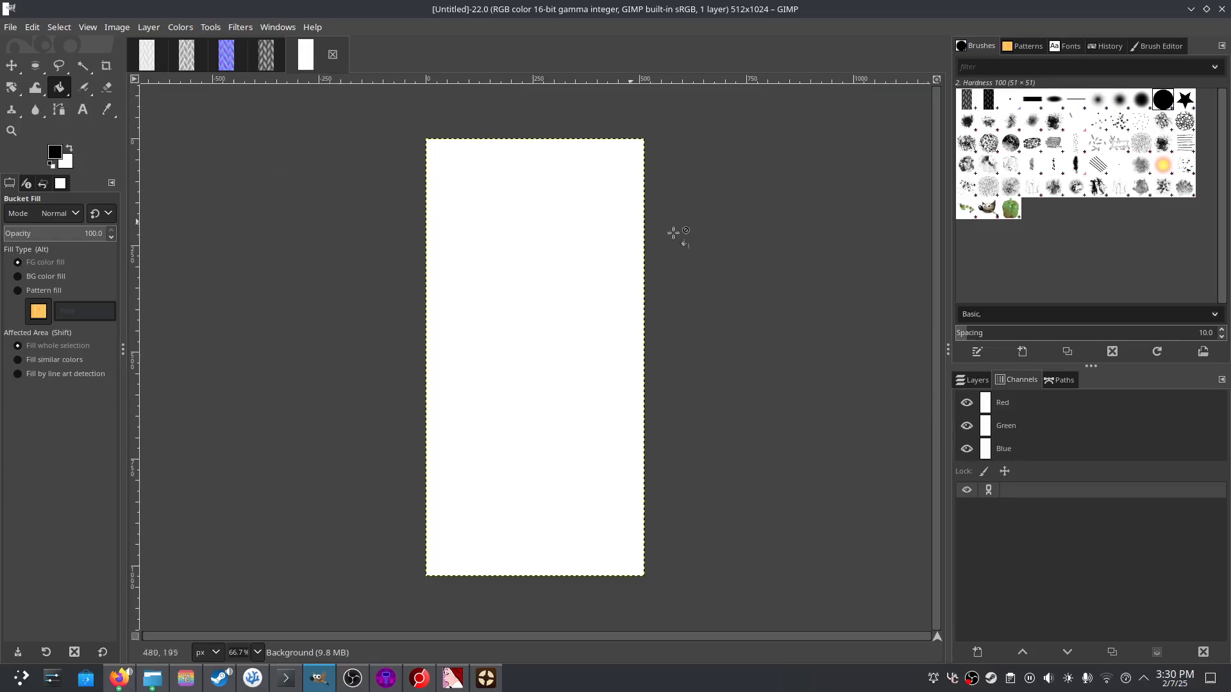
# - Bucket-fill only the Red channel with black so the canvas turns cyan, leaving Green active
pyautogui.click(1024, 409)
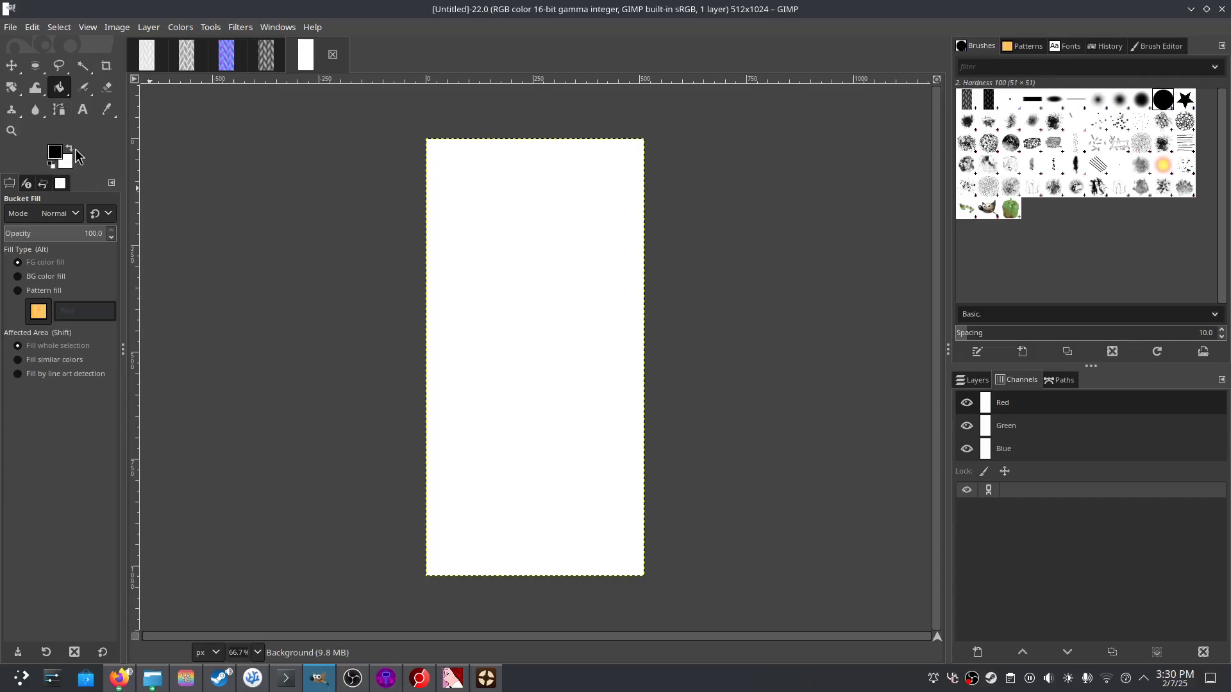
pyautogui.click(966, 382)
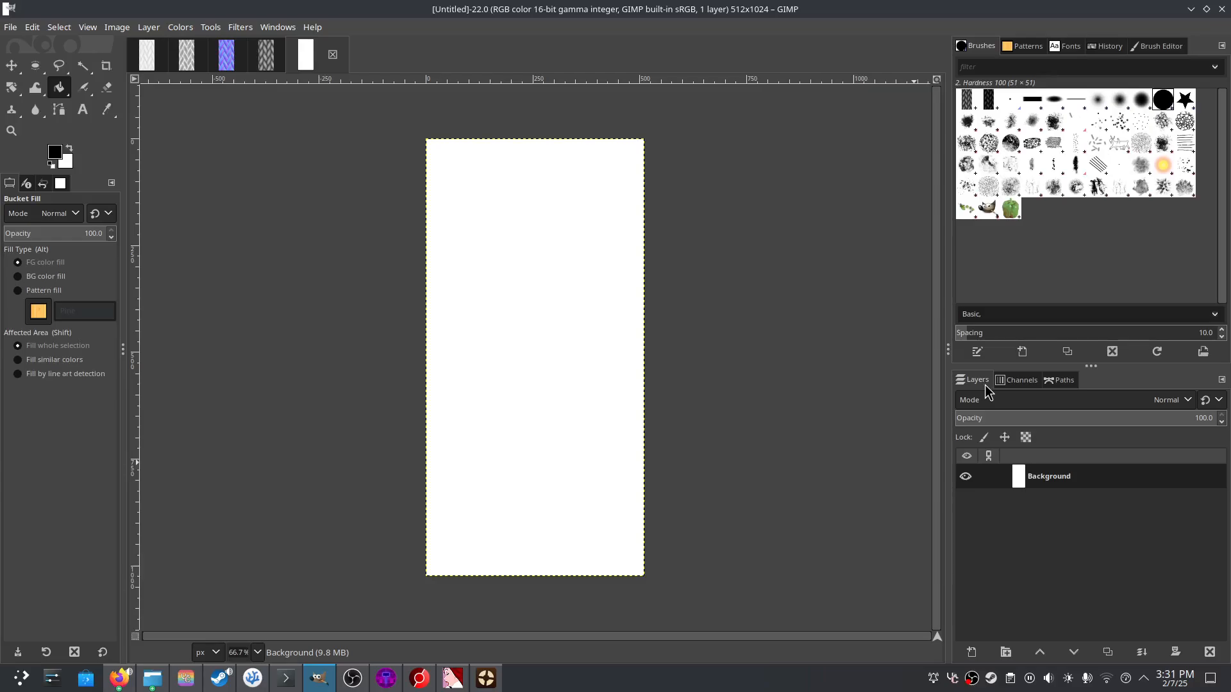
pyautogui.click(1025, 385)
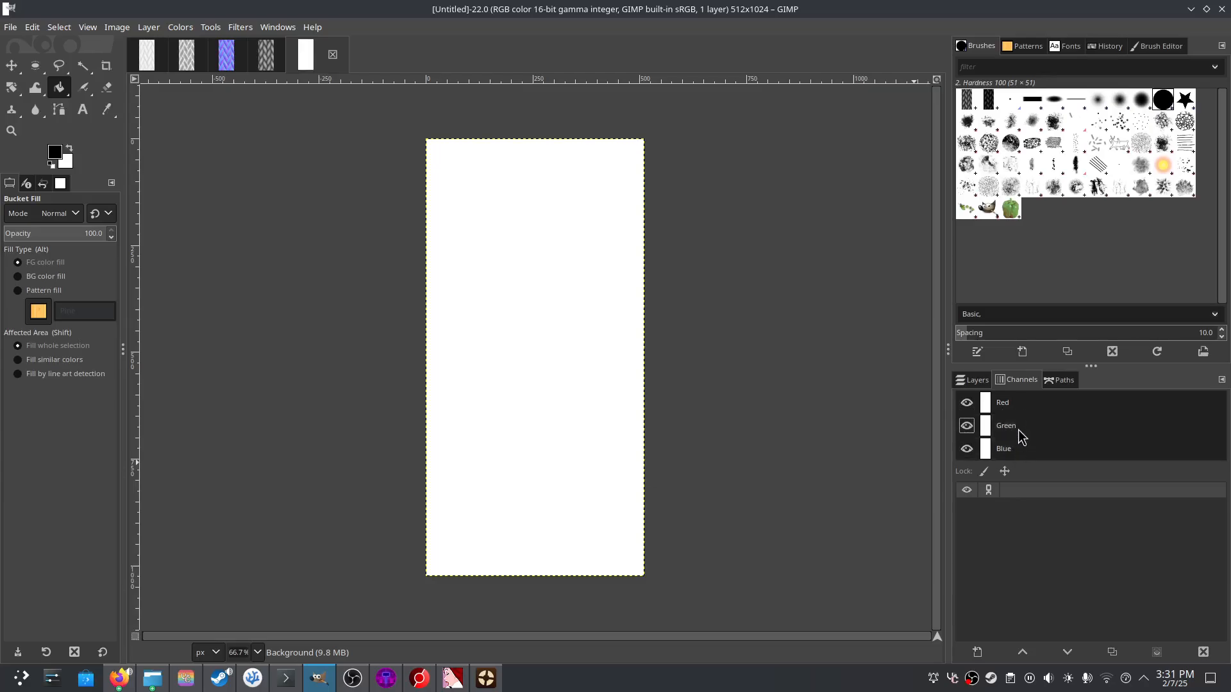
pyautogui.click(583, 346)
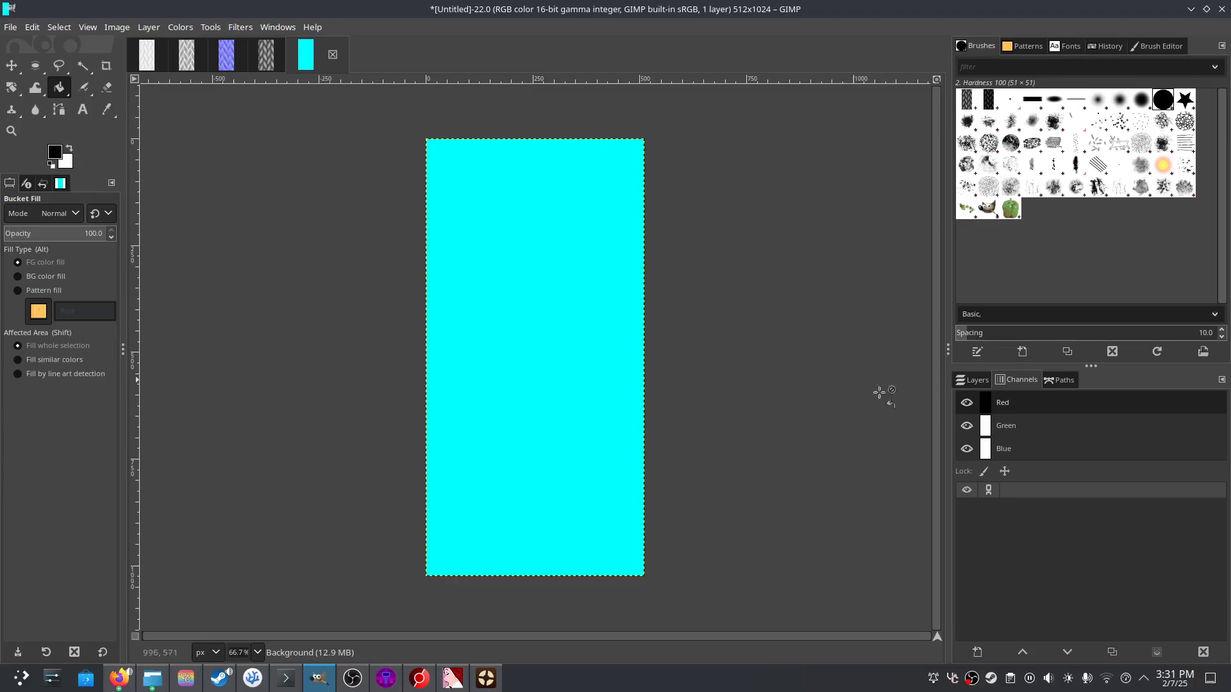
pyautogui.click(1010, 406)
pyautogui.click(1003, 426)
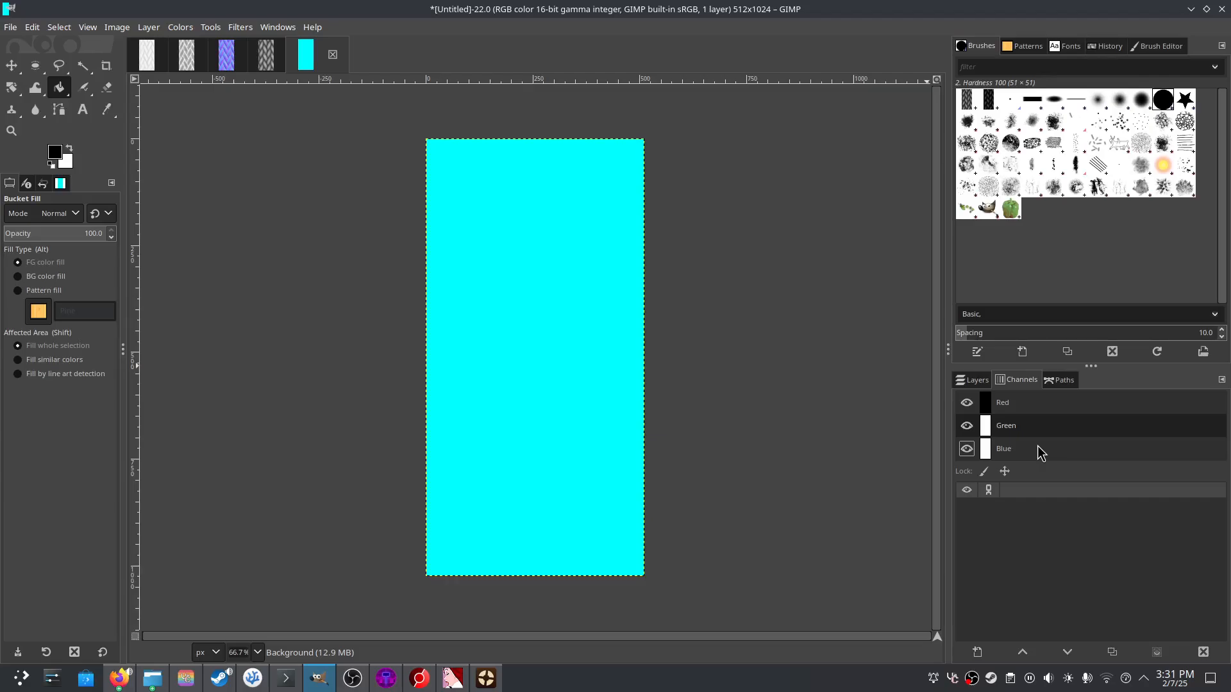
# - Copy the Green channel of the rope roughness map
pyautogui.click(260, 56)
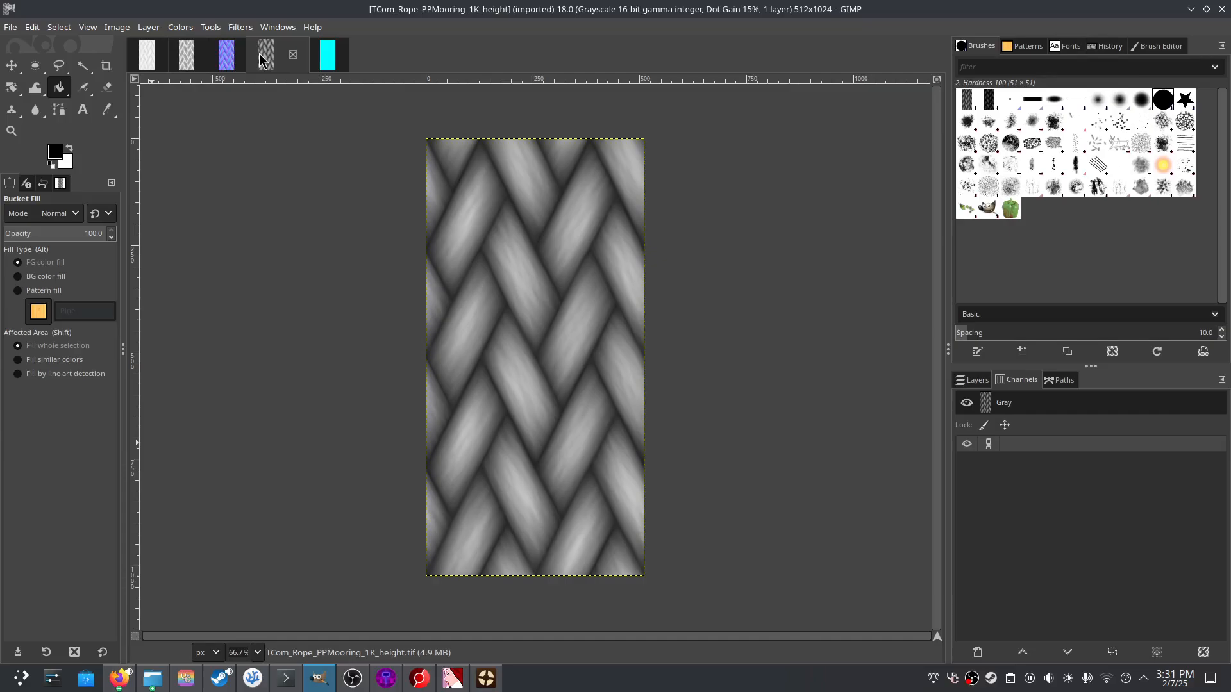
pyautogui.click(147, 61)
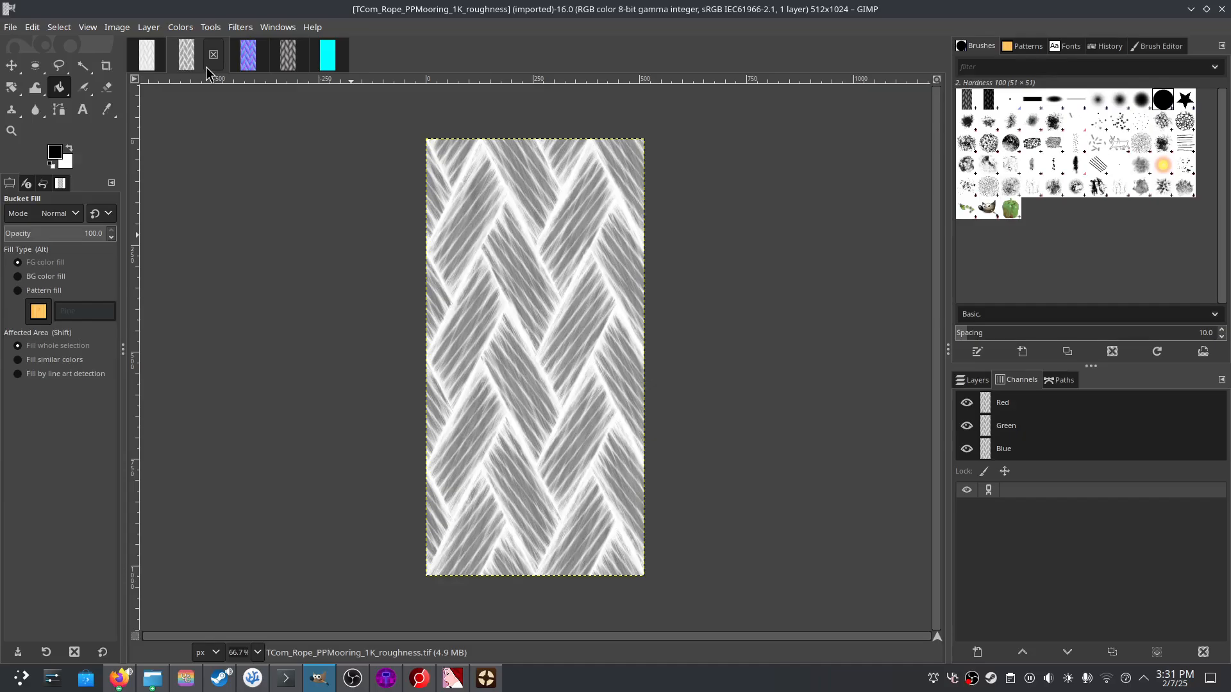
pyautogui.click(973, 380)
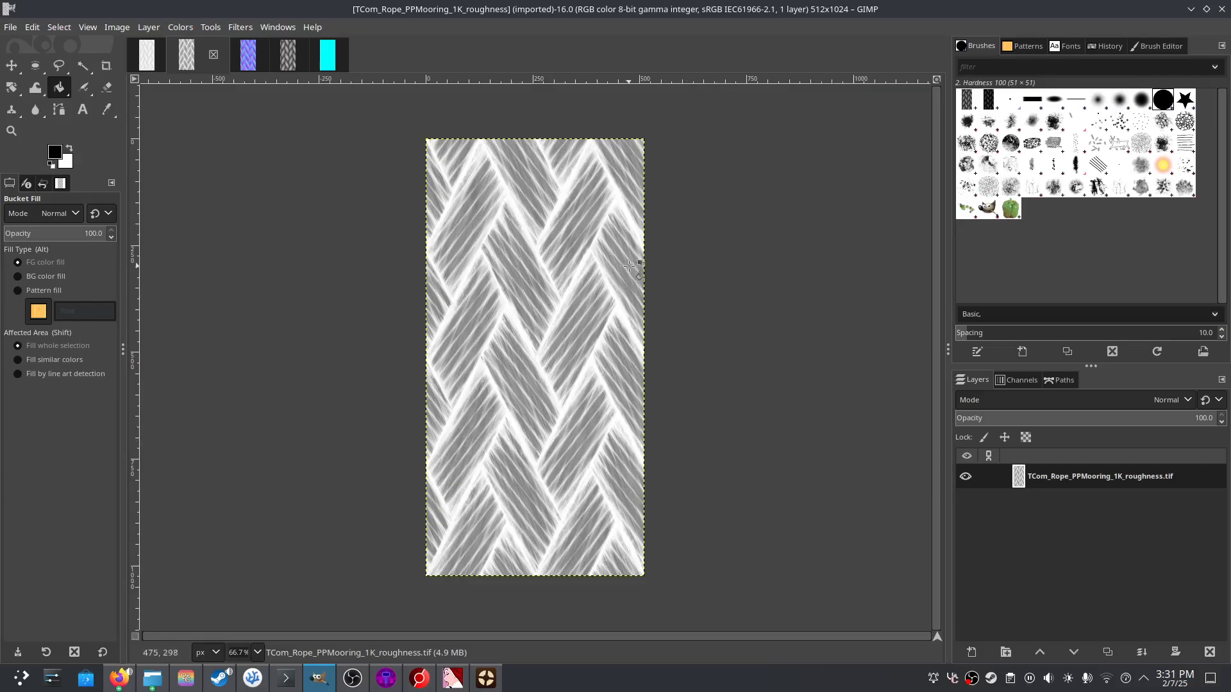
pyautogui.hotkey('ctrl', 'c')
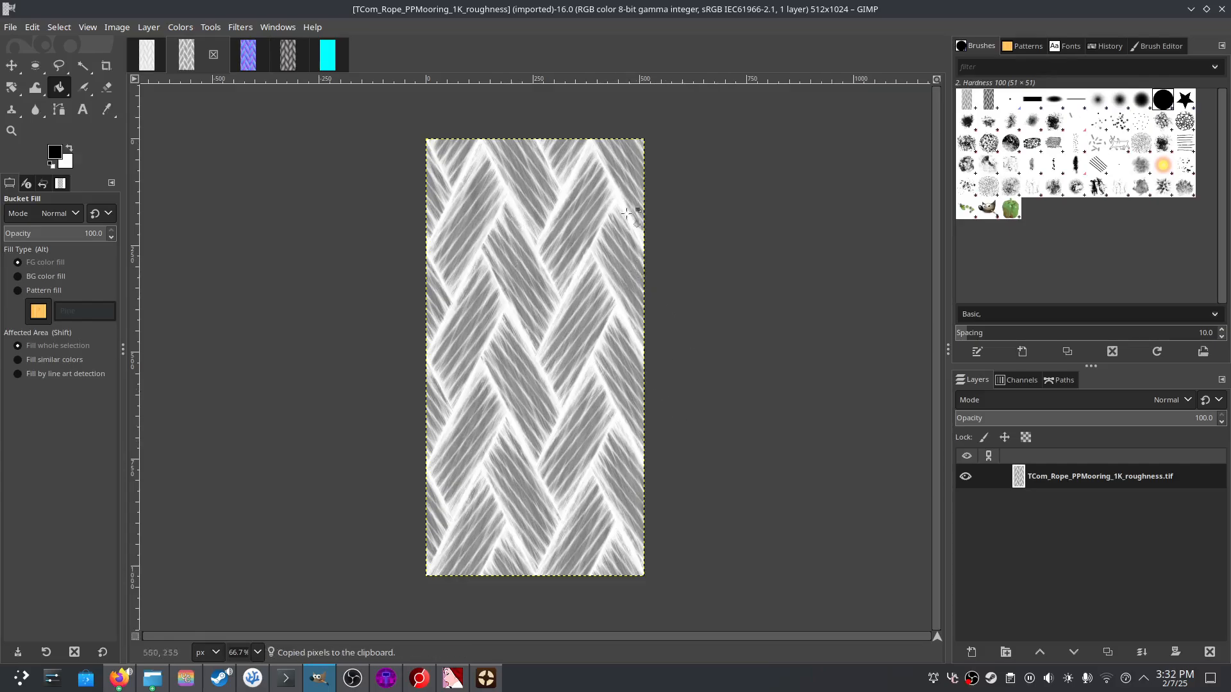
pyautogui.click(1016, 380)
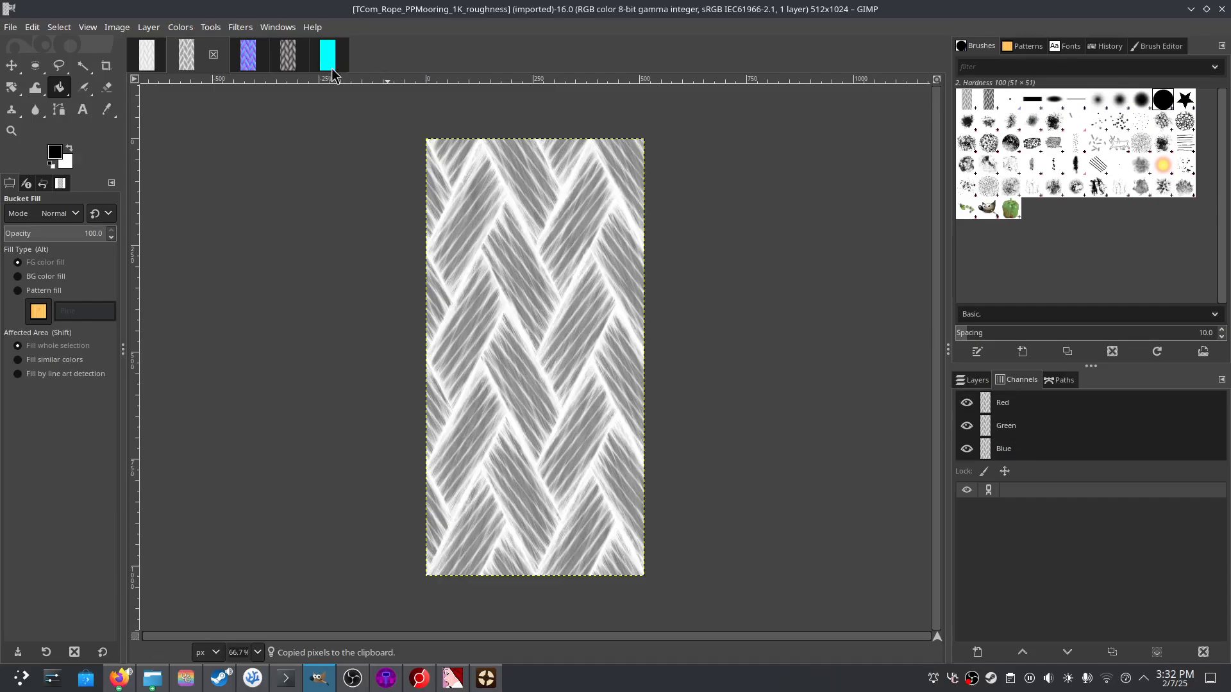
pyautogui.click(1005, 449)
pyautogui.click(1017, 403)
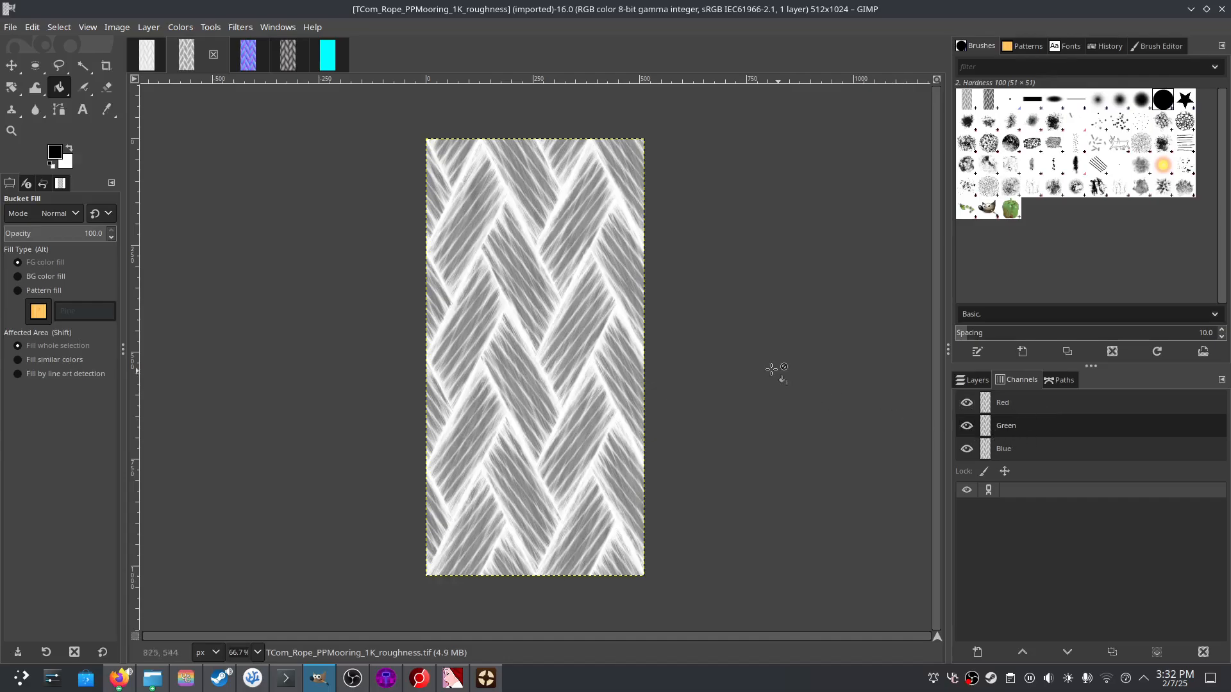
pyautogui.hotkey('ctrl', 'c')
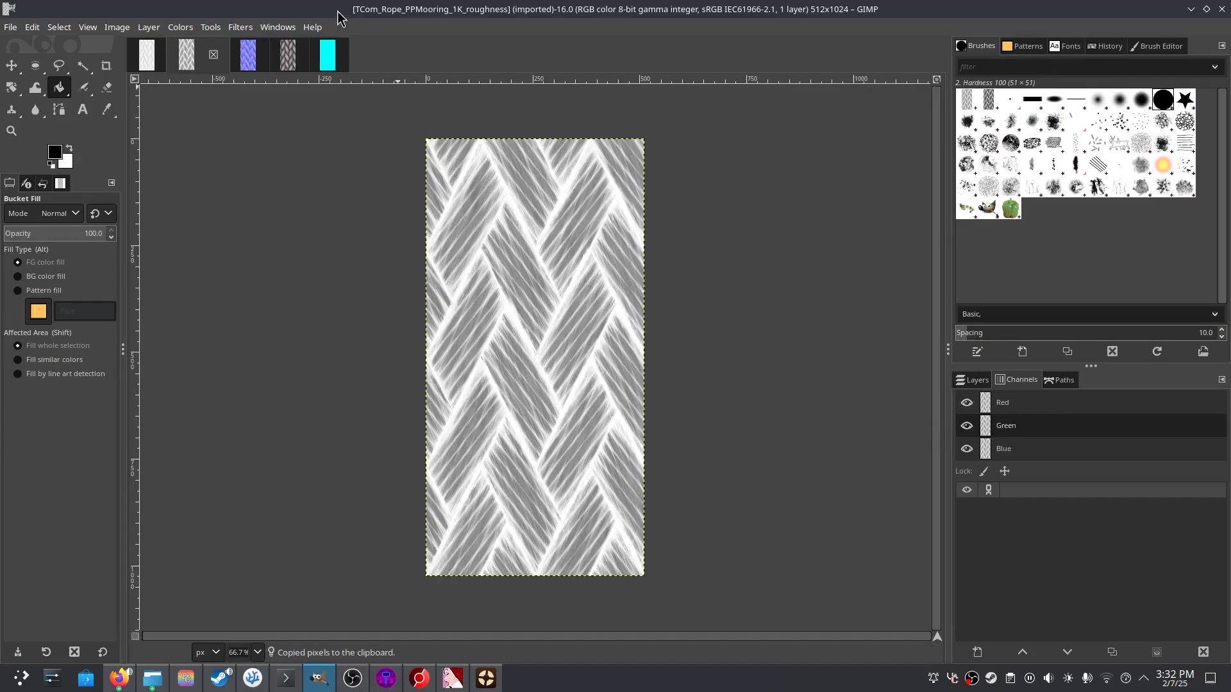
# - Paste the roughness pattern into the Untitled image's Green channel and anchor it
pyautogui.click(330, 67)
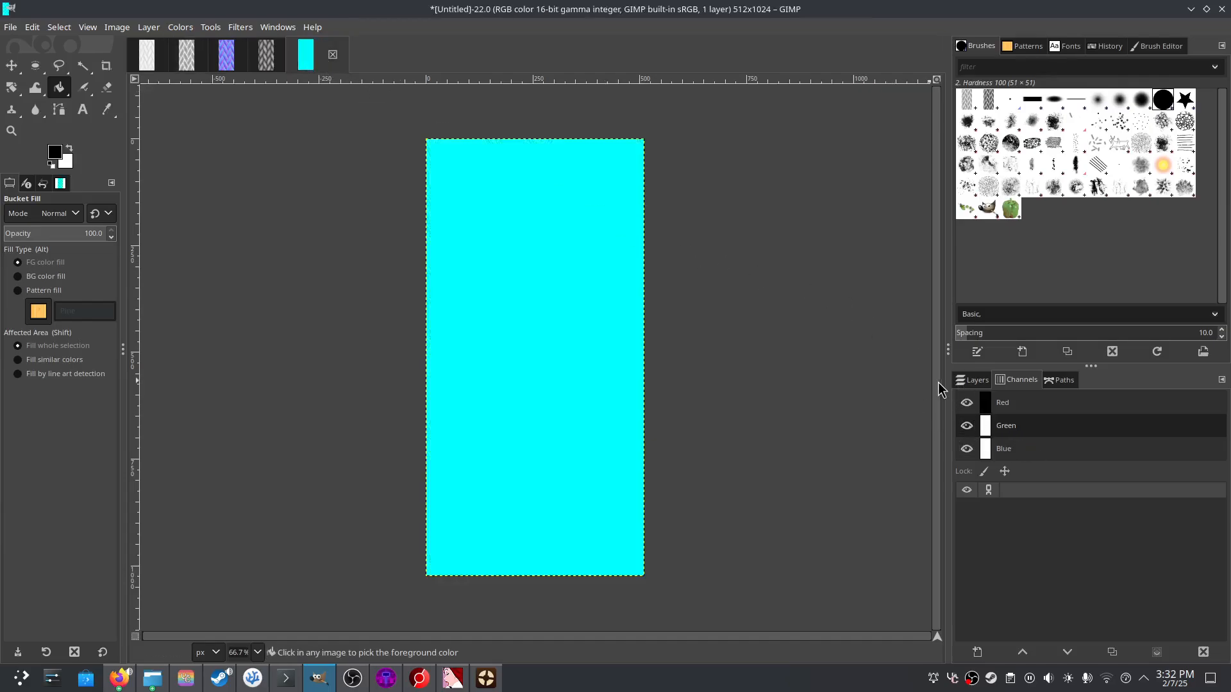
pyautogui.hotkey('ctrl', 'v')
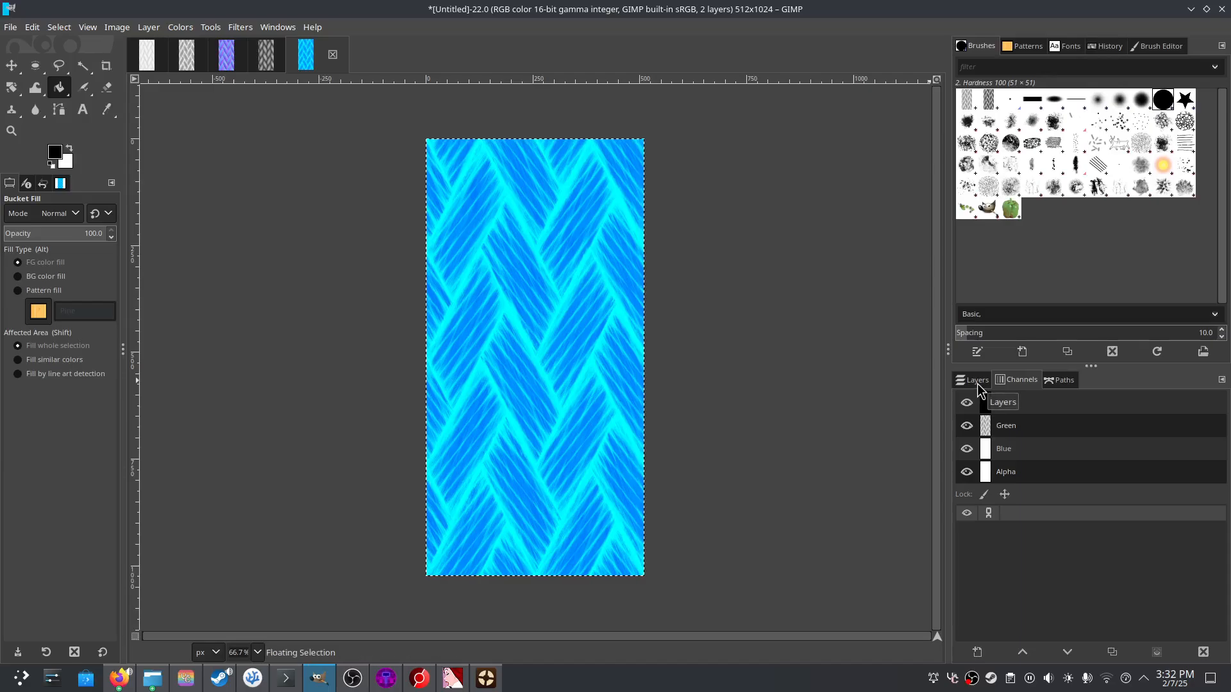
pyautogui.click(977, 383)
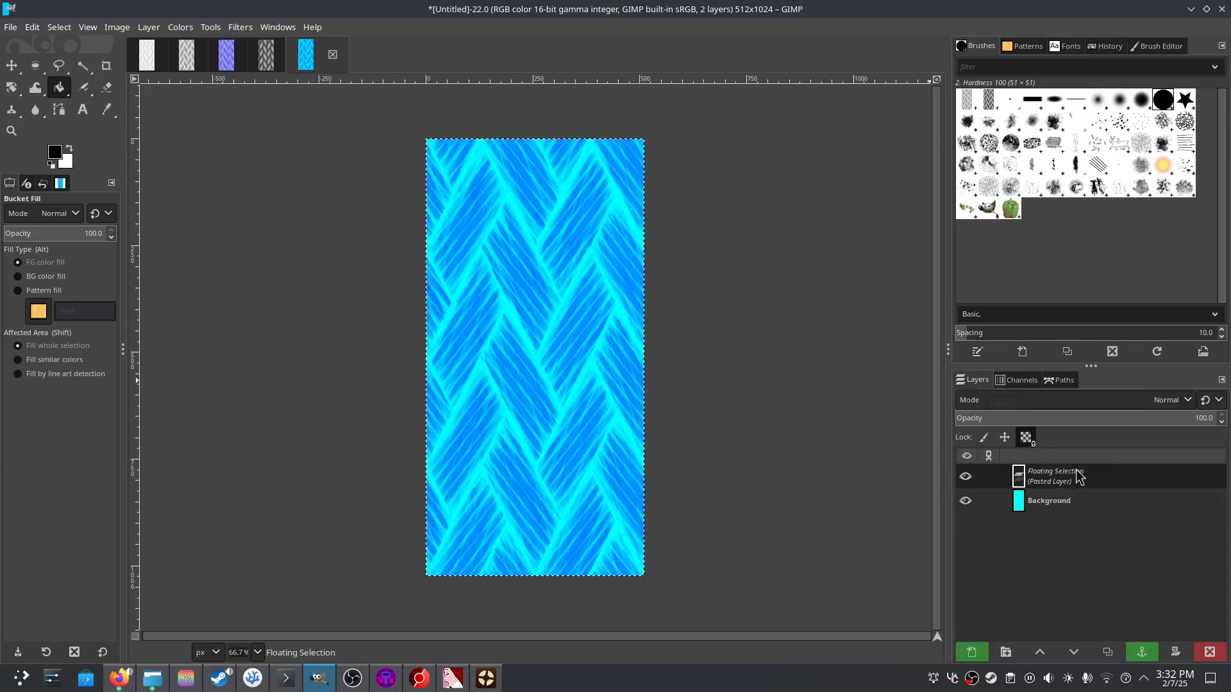
pyautogui.click(1142, 652)
pyautogui.click(1013, 380)
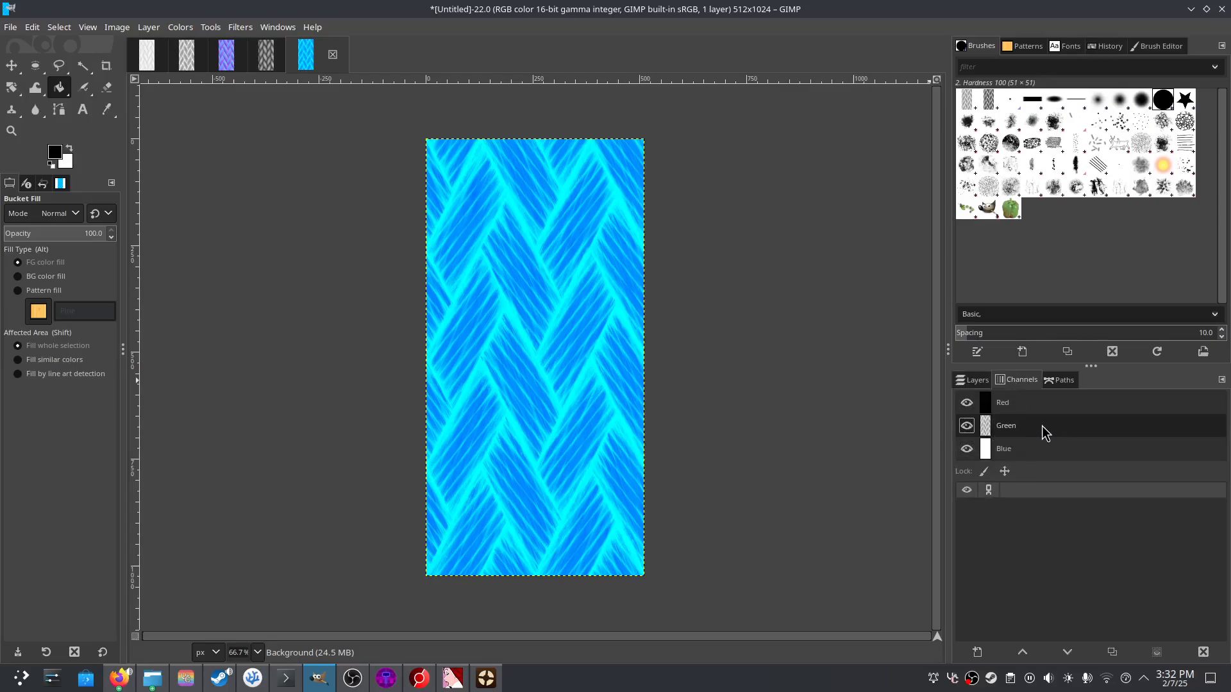
# - Toggle the Green, Blue and Red channel visibility to check each channel's contribution
pyautogui.click(967, 426)
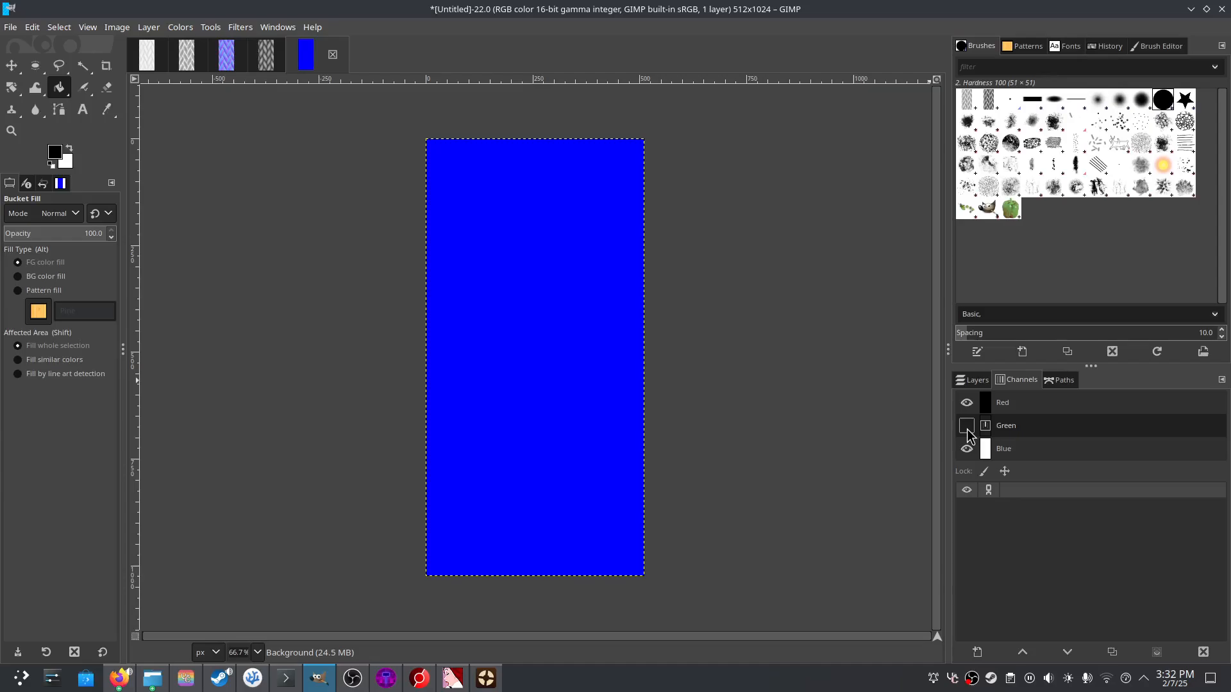
pyautogui.click(968, 431)
pyautogui.click(967, 431)
pyautogui.click(966, 426)
pyautogui.keyDown('shift'); pyautogui.click(967, 427); pyautogui.keyUp('shift')
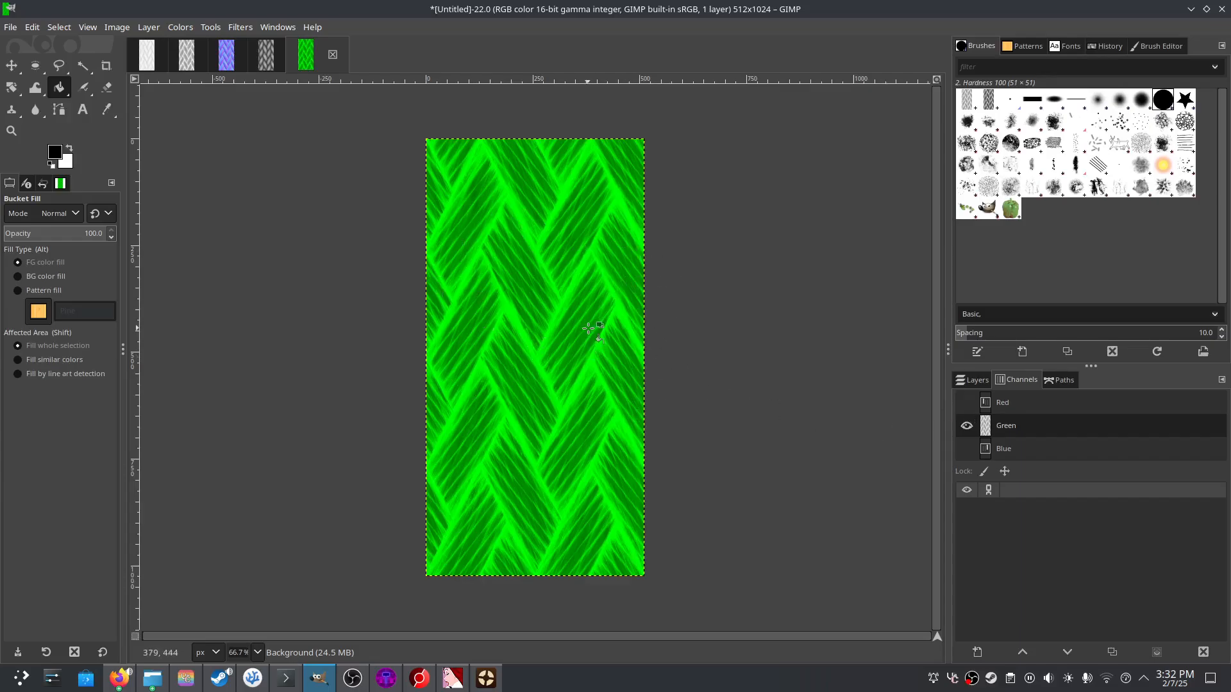
pyautogui.click(966, 448)
pyautogui.click(966, 402)
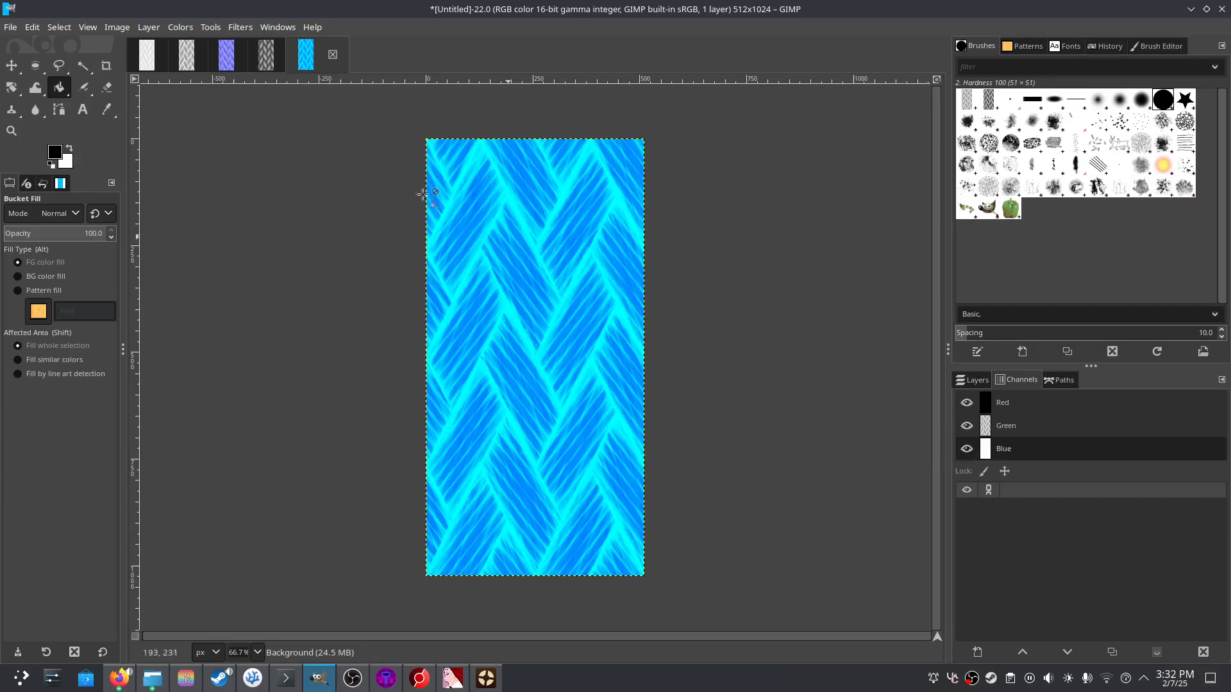
pyautogui.click(150, 59)
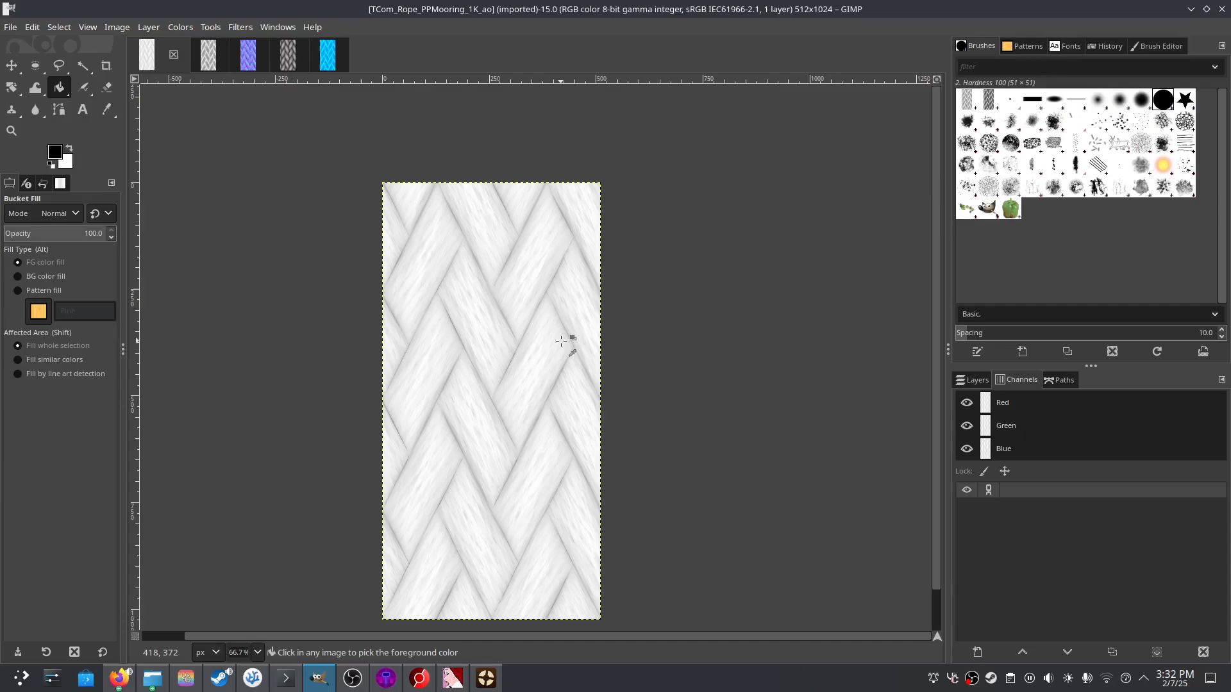
# - Copy the Blue channel of the rope ambient-occlusion map
pyautogui.hotkey('ctrl', 'c')
pyautogui.keyDown('ctrl'); pyautogui.click(1064, 419); pyautogui.keyUp('ctrl')
pyautogui.keyDown('ctrl'); pyautogui.click(1054, 404); pyautogui.keyUp('ctrl')
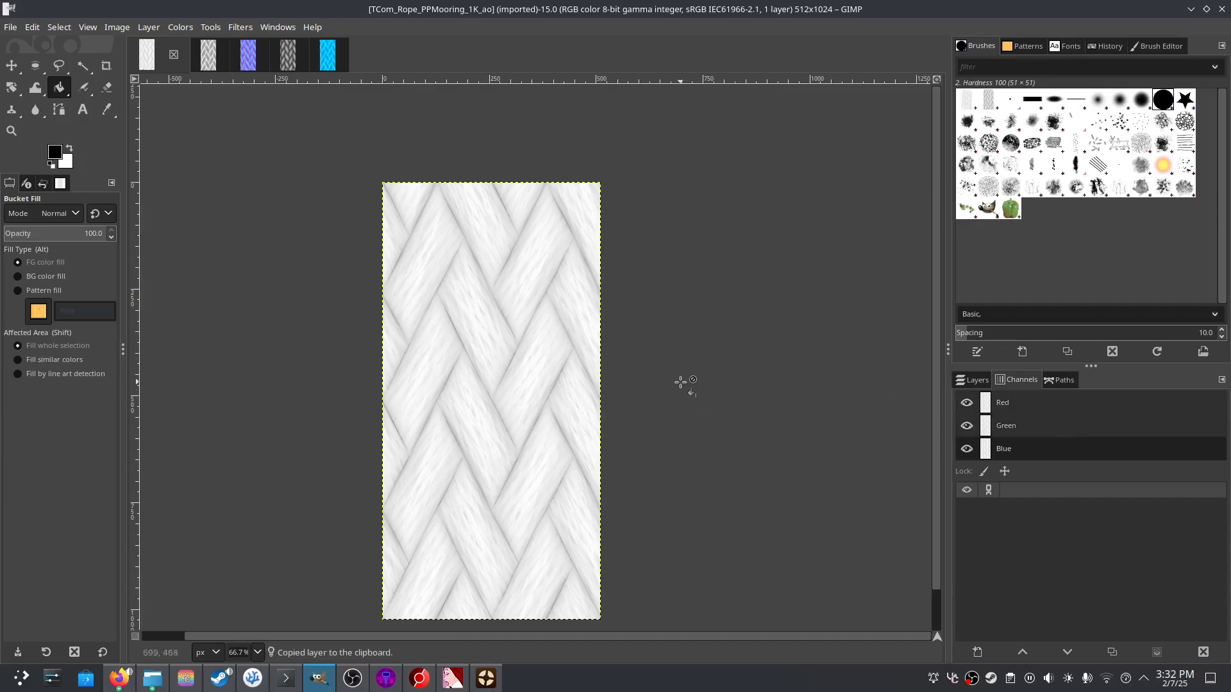
pyautogui.hotkey('ctrl', 'c')
pyautogui.click(299, 64)
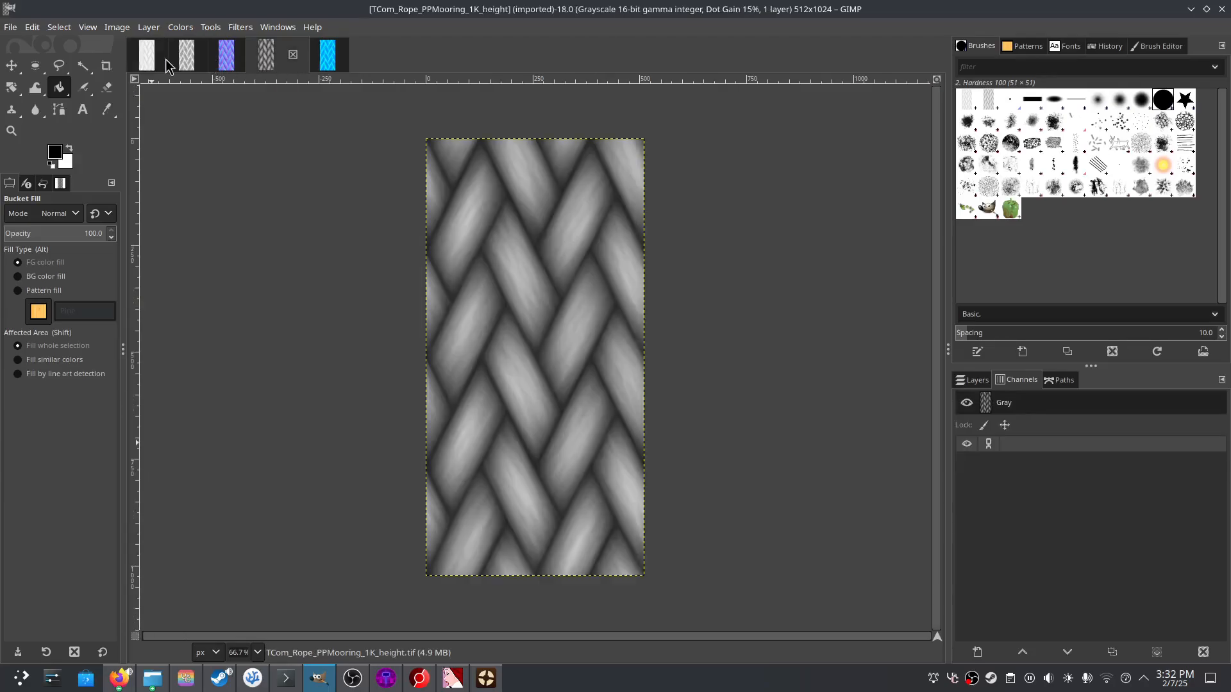
pyautogui.click(146, 55)
pyautogui.click(10, 27)
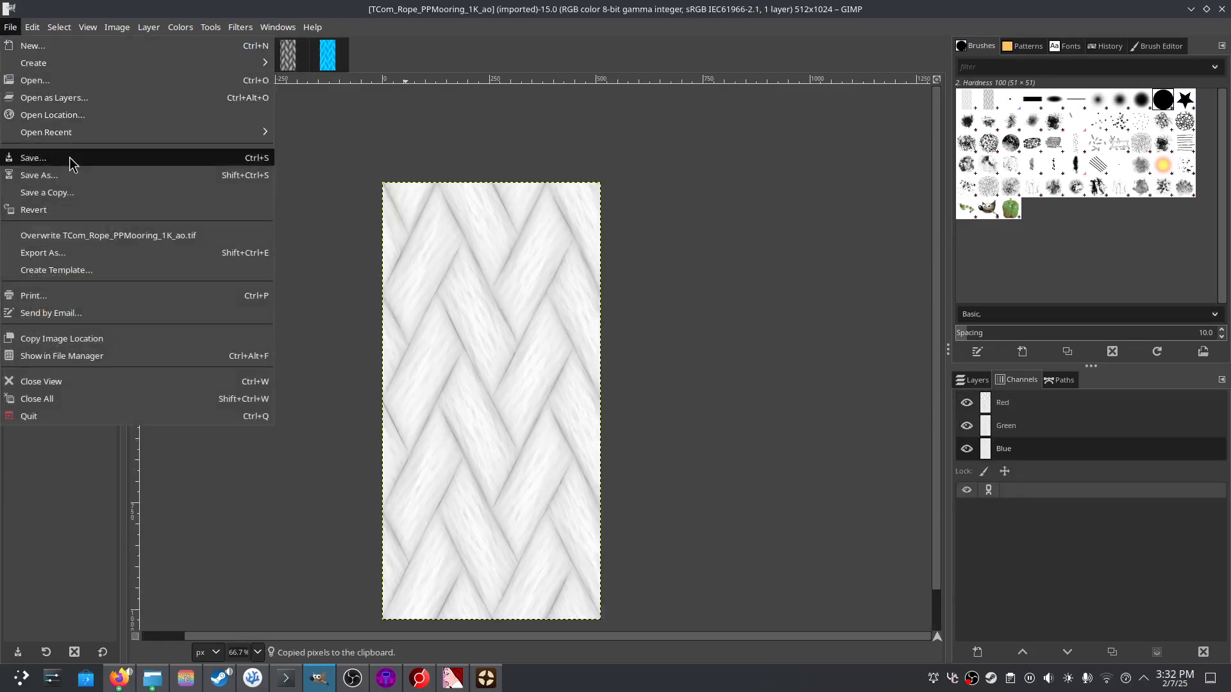
pyautogui.moveTo(32, 27)
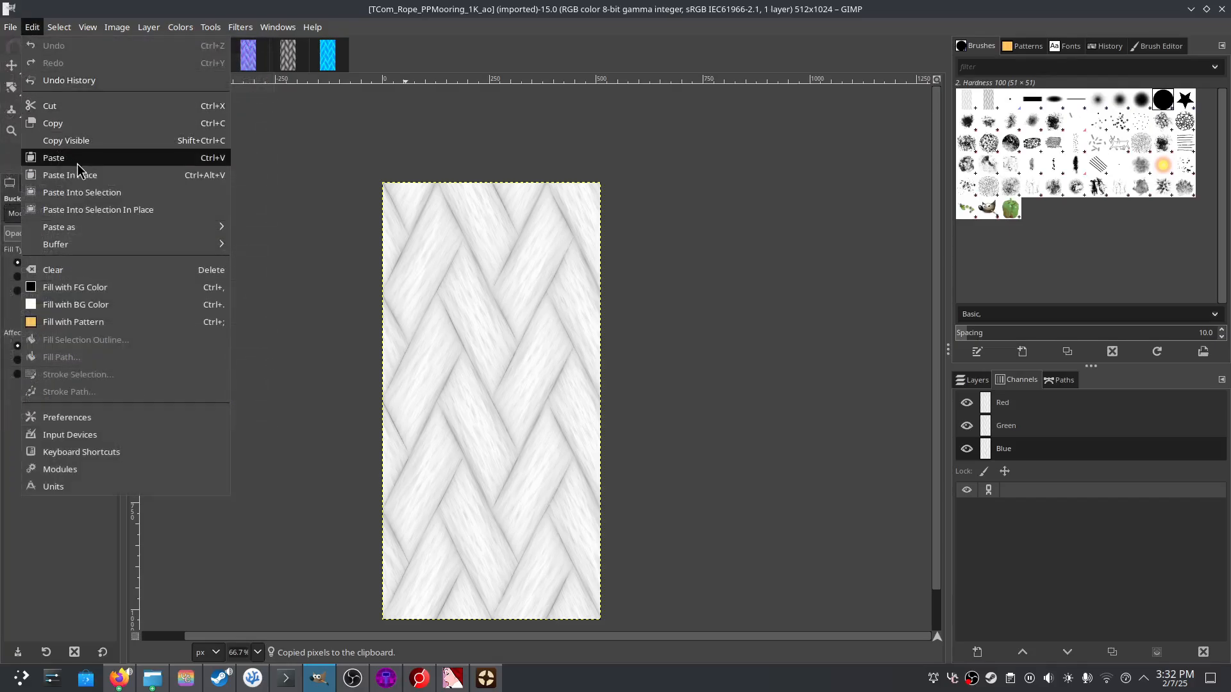
pyautogui.click(775, 161)
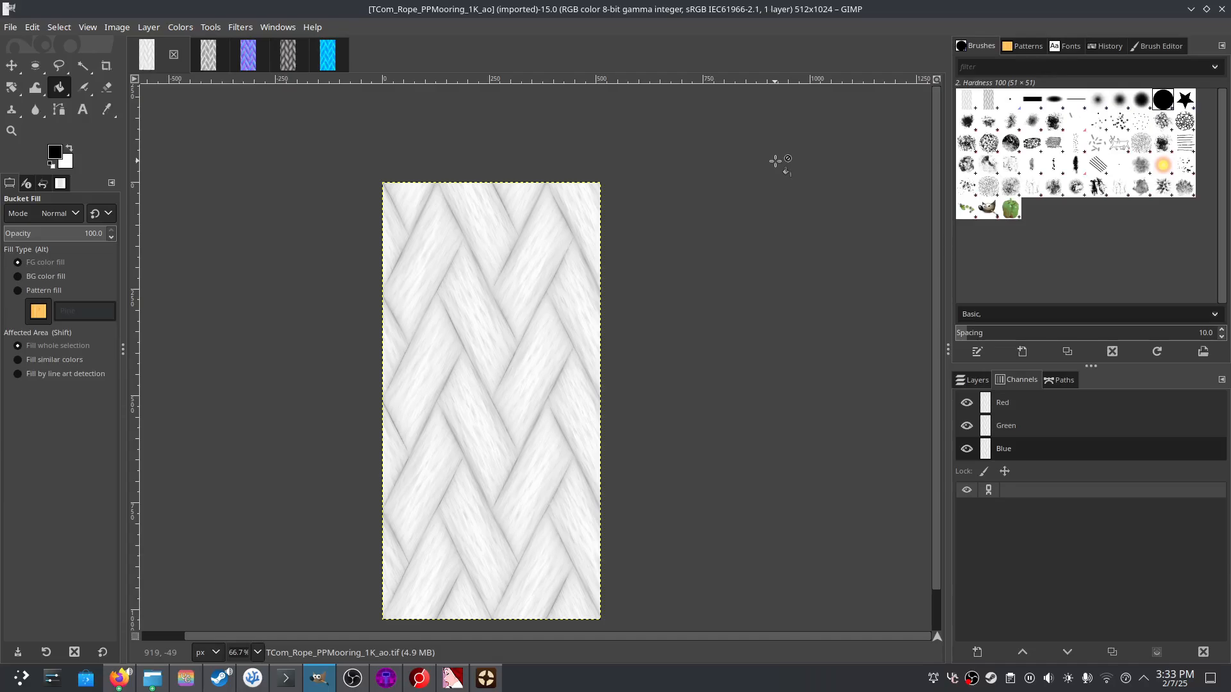
# - Paste the ambient-occlusion copy into the Untitled packed texture and anchor it
pyautogui.click(325, 64)
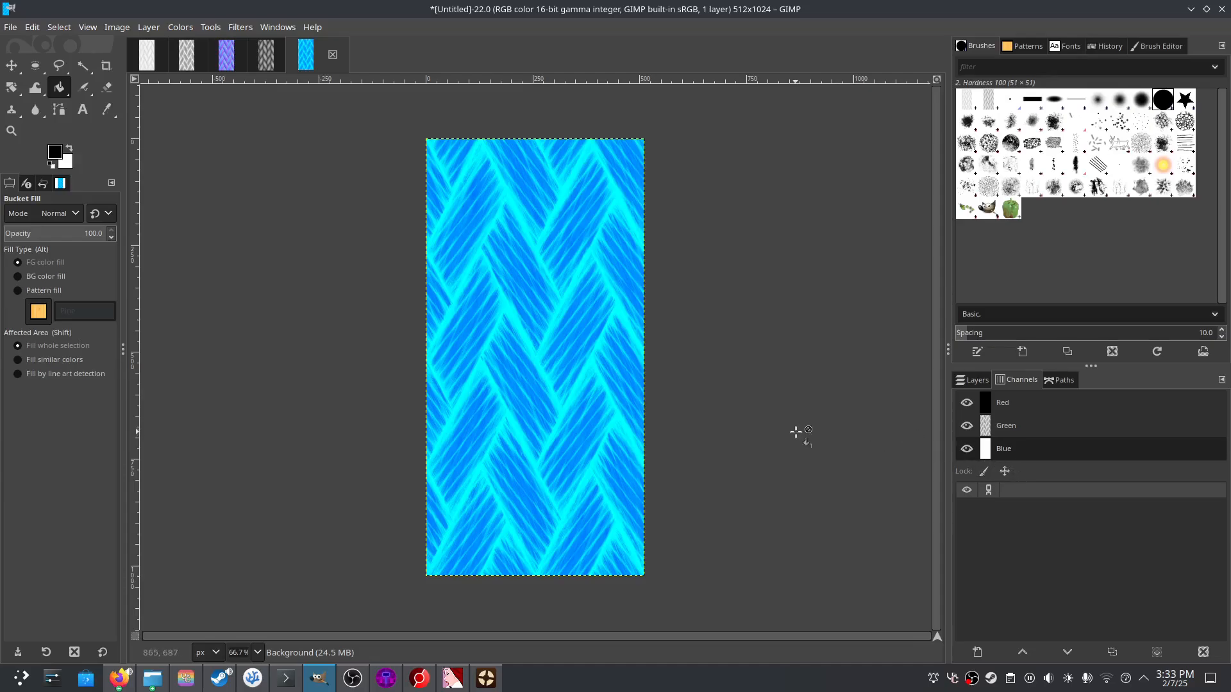
pyautogui.press('ctrl')
pyautogui.hotkey('ctrl', 'v')
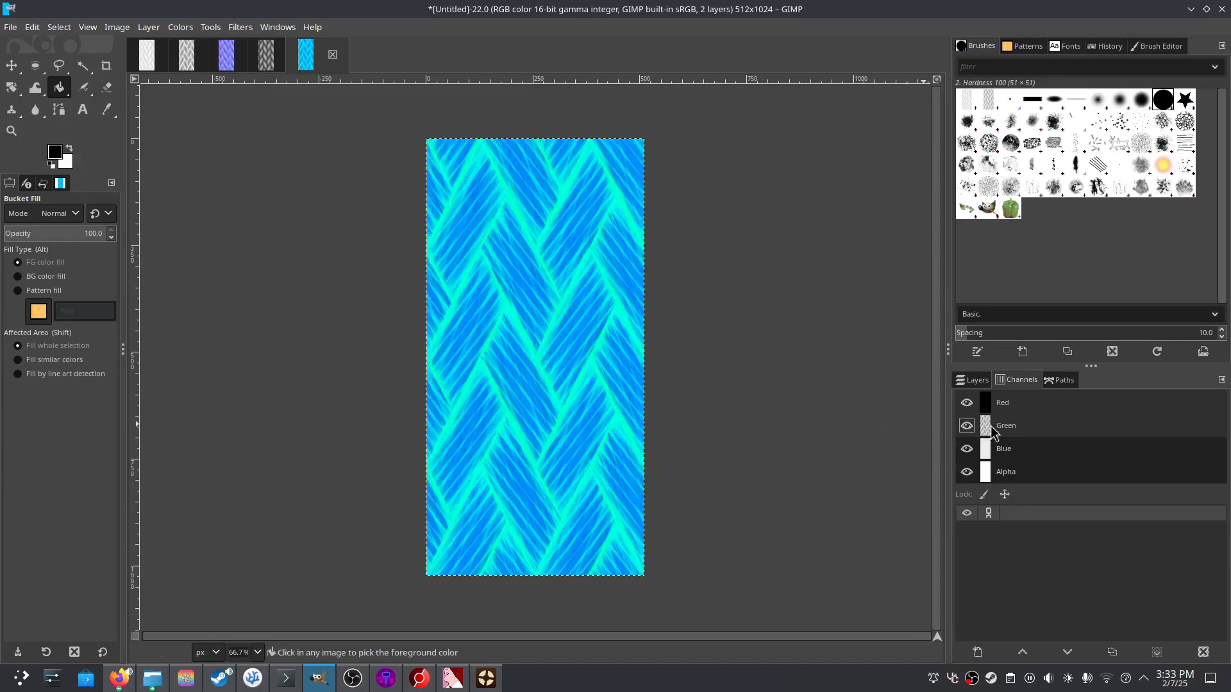
pyautogui.click(973, 380)
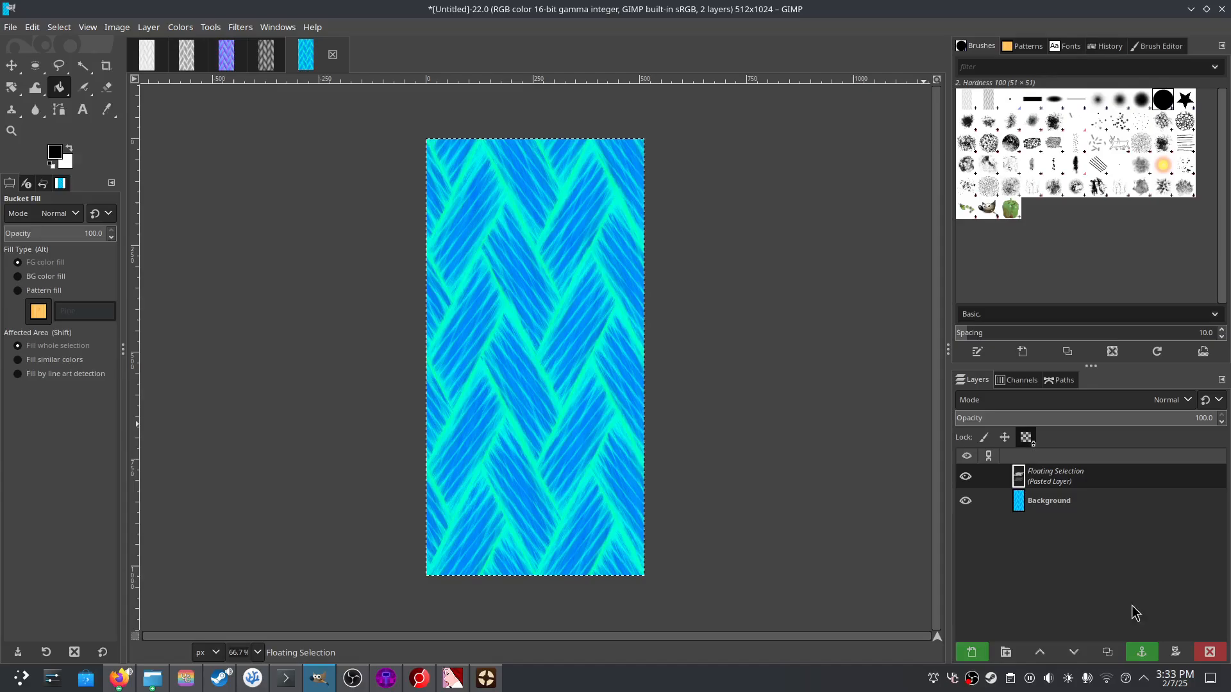
pyautogui.click(1142, 652)
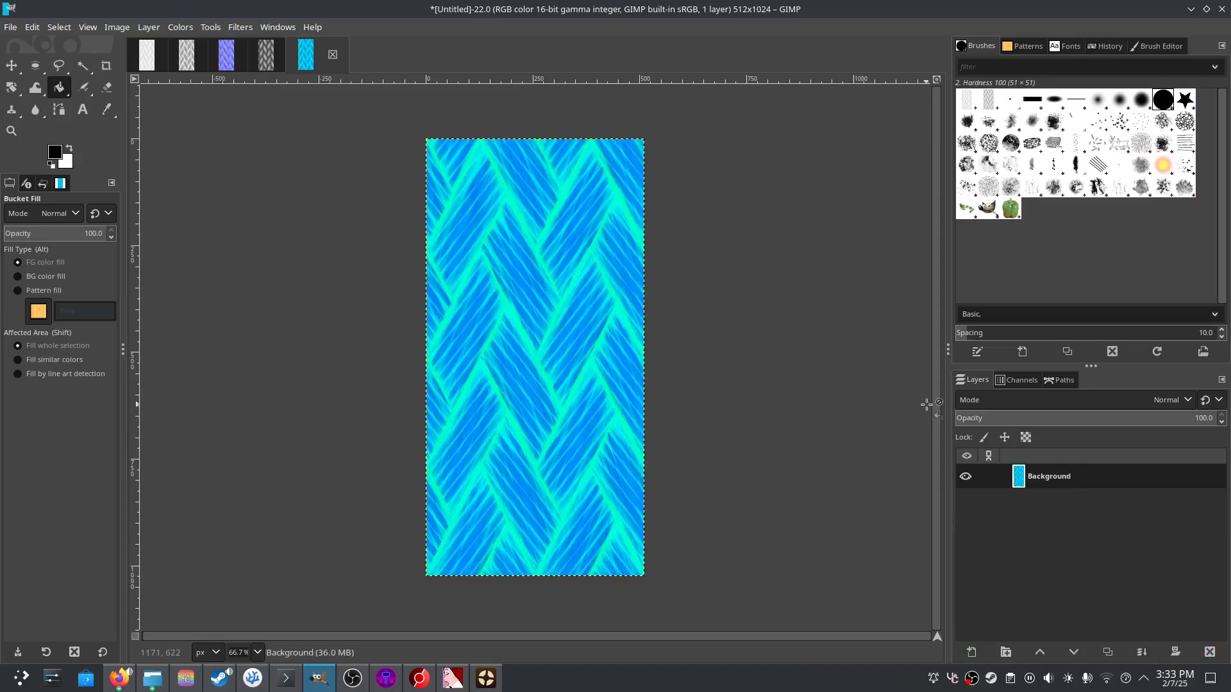
# - Toggle channel visibility to inspect the result, then make Green and Red editable again
pyautogui.click(1025, 381)
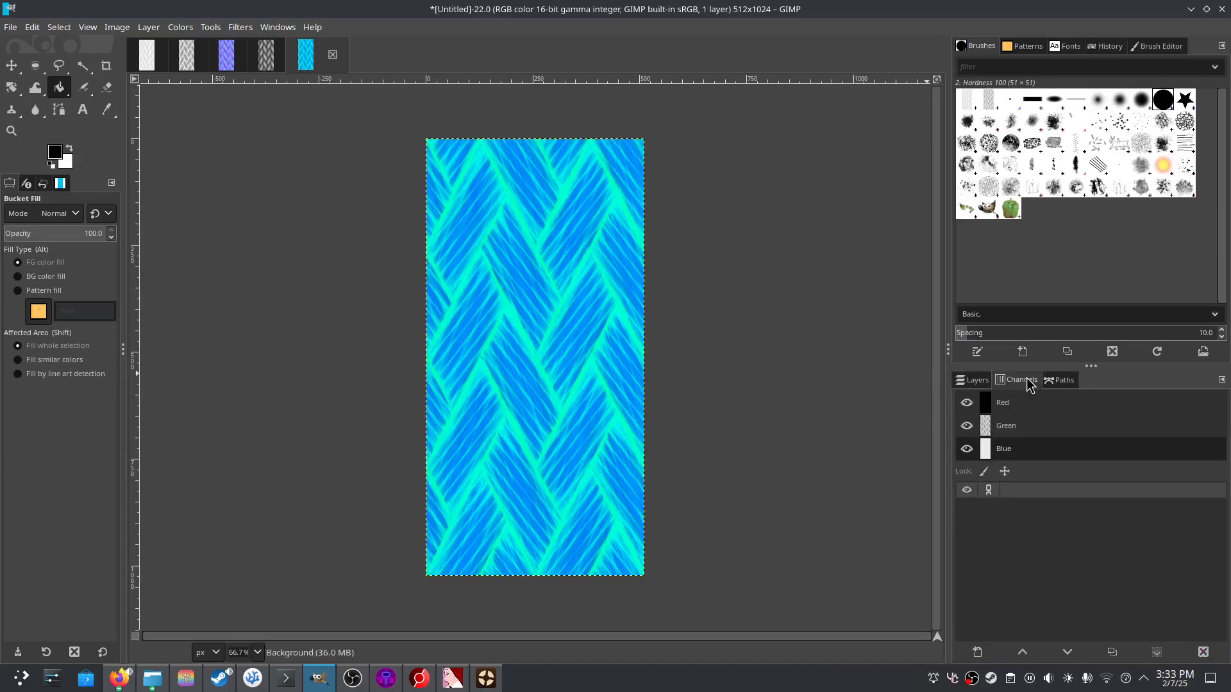
pyautogui.click(967, 449)
pyautogui.click(966, 449)
pyautogui.click(966, 426)
pyautogui.click(966, 426)
pyautogui.click(966, 426)
pyautogui.click(967, 426)
pyautogui.click(1036, 427)
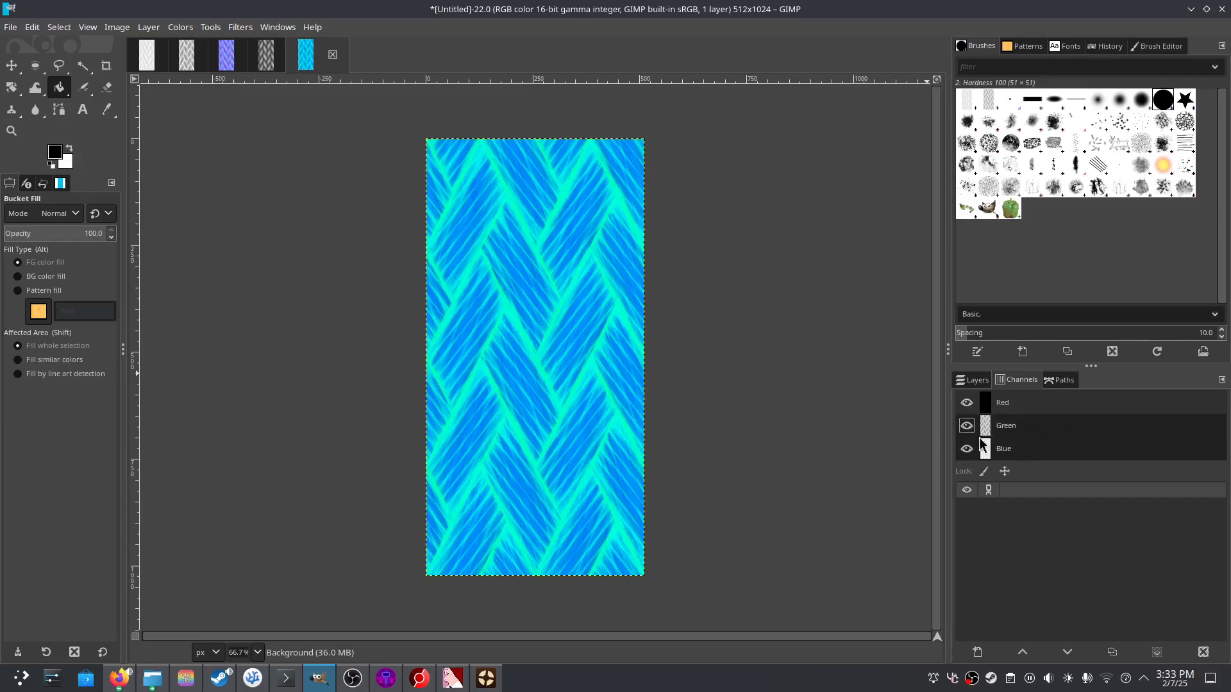
pyautogui.click(1014, 402)
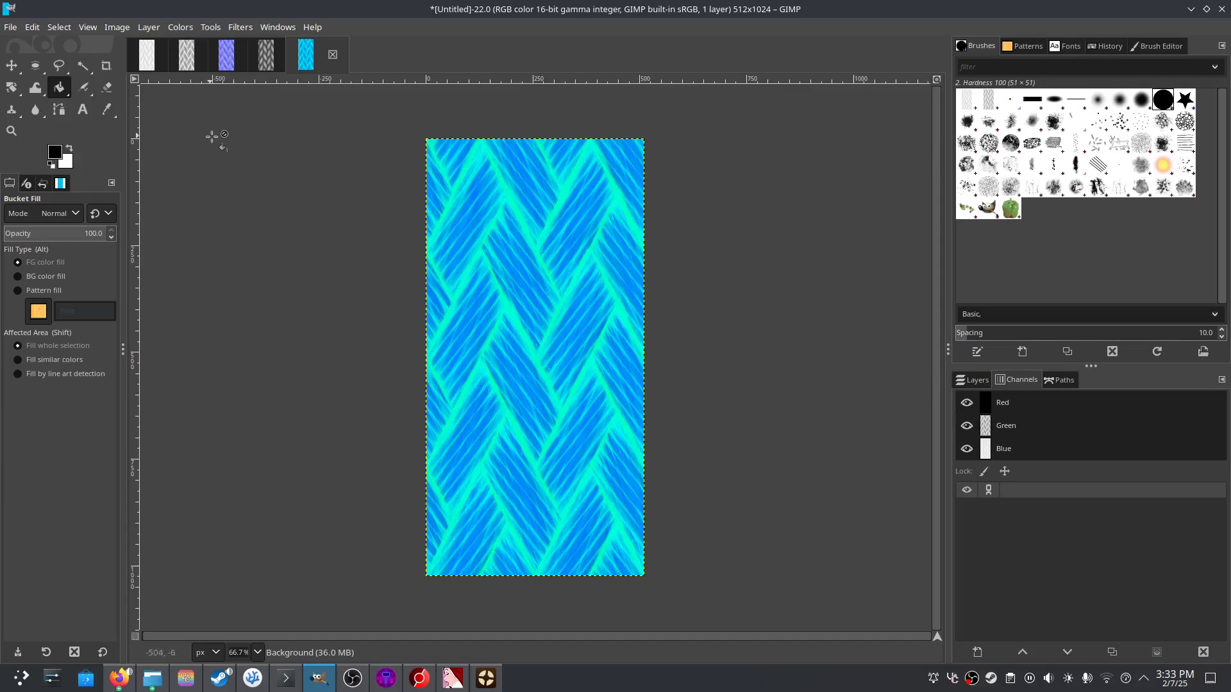
pyautogui.click(4, 30)
# - Export the packed texture as rope_mroa.png into the finish folder
pyautogui.click(84, 236)
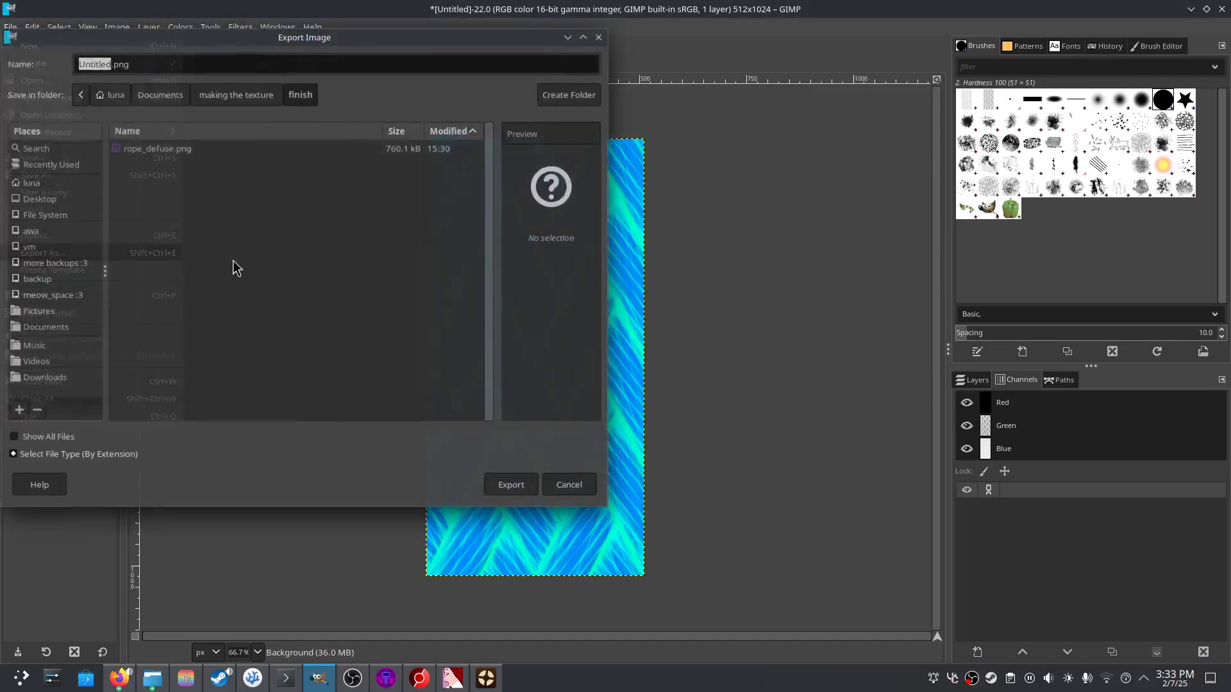
pyautogui.write('r')
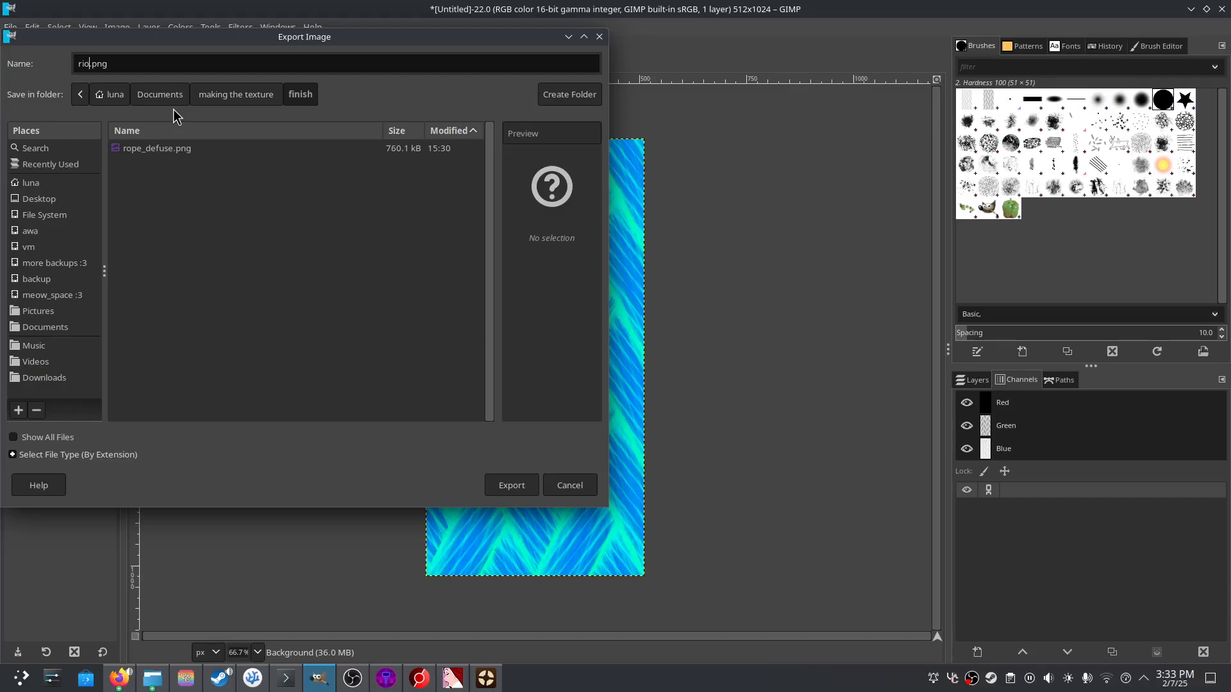
pyautogui.write('ope_')
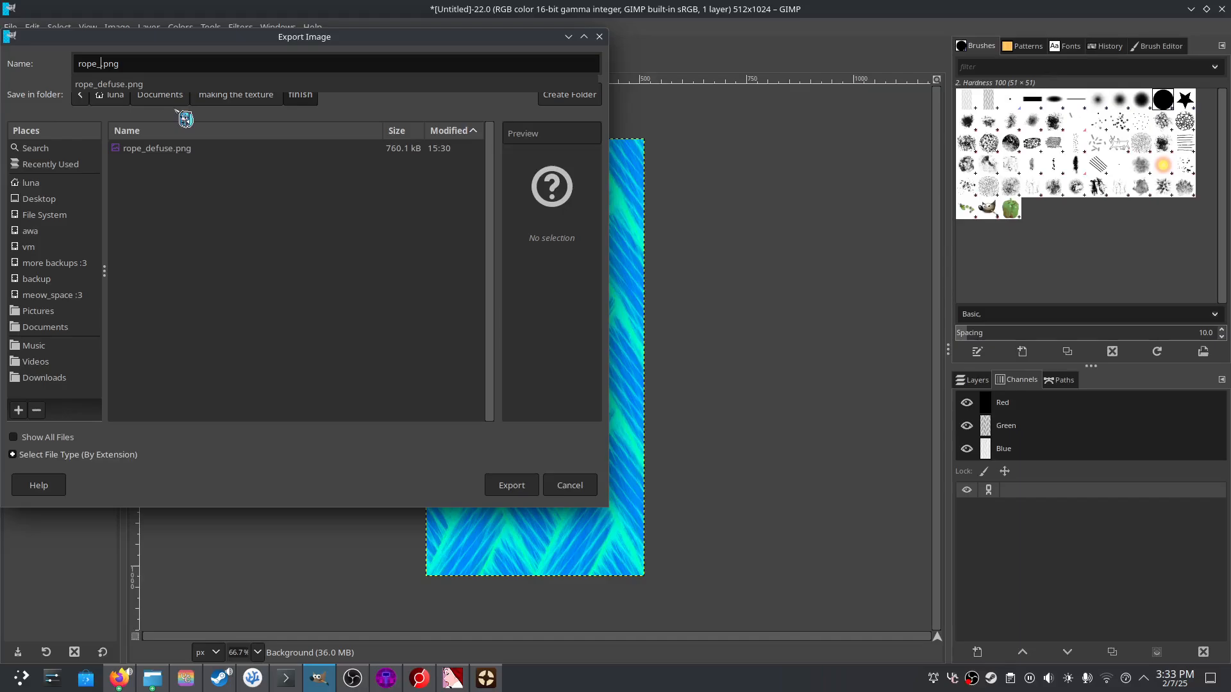
pyautogui.write('m')
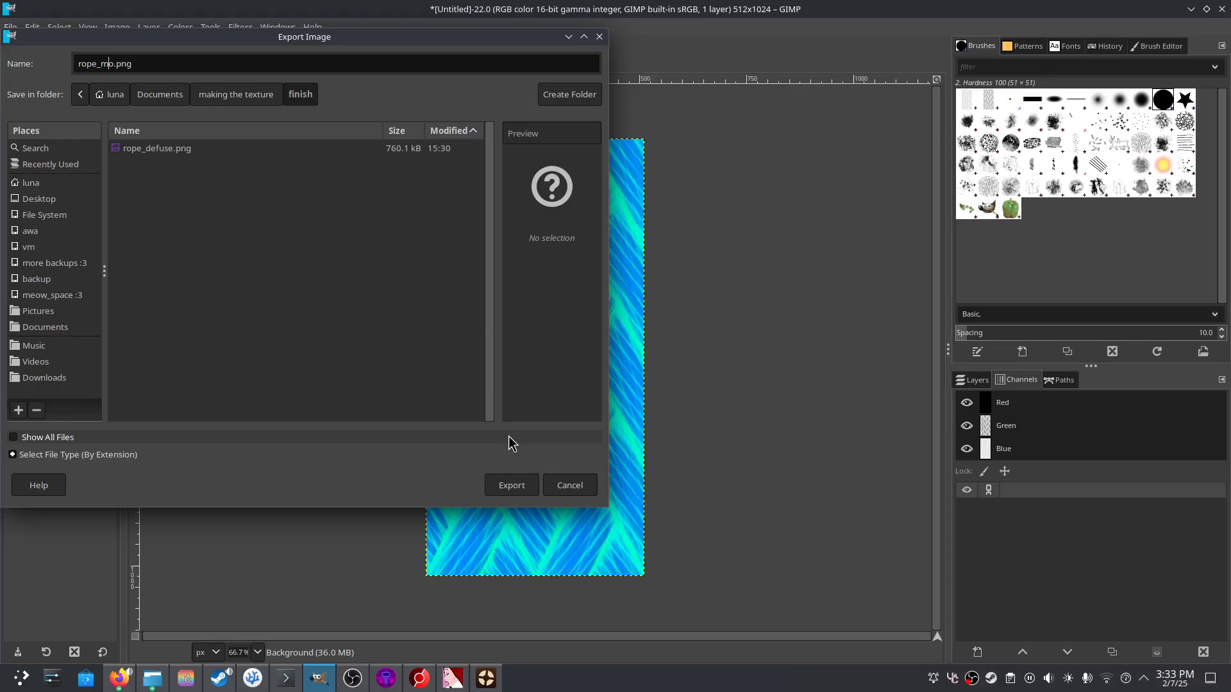
pyautogui.write('roa')
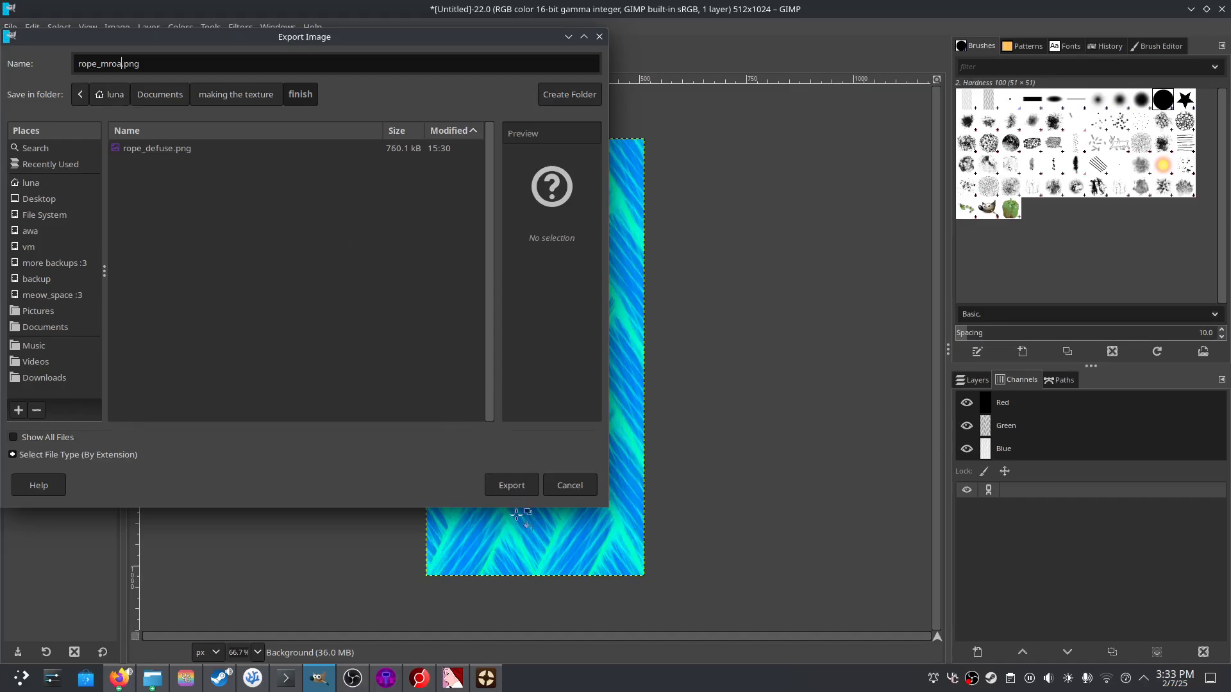
pyautogui.click(512, 488)
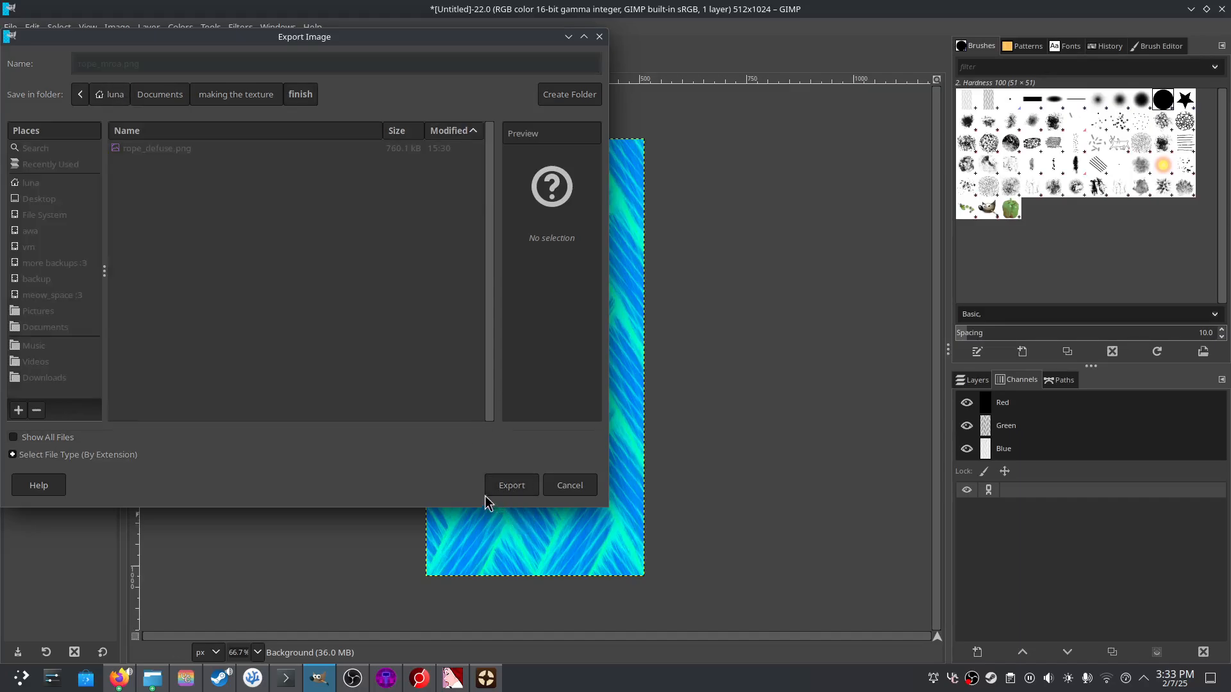
pyautogui.click(313, 429)
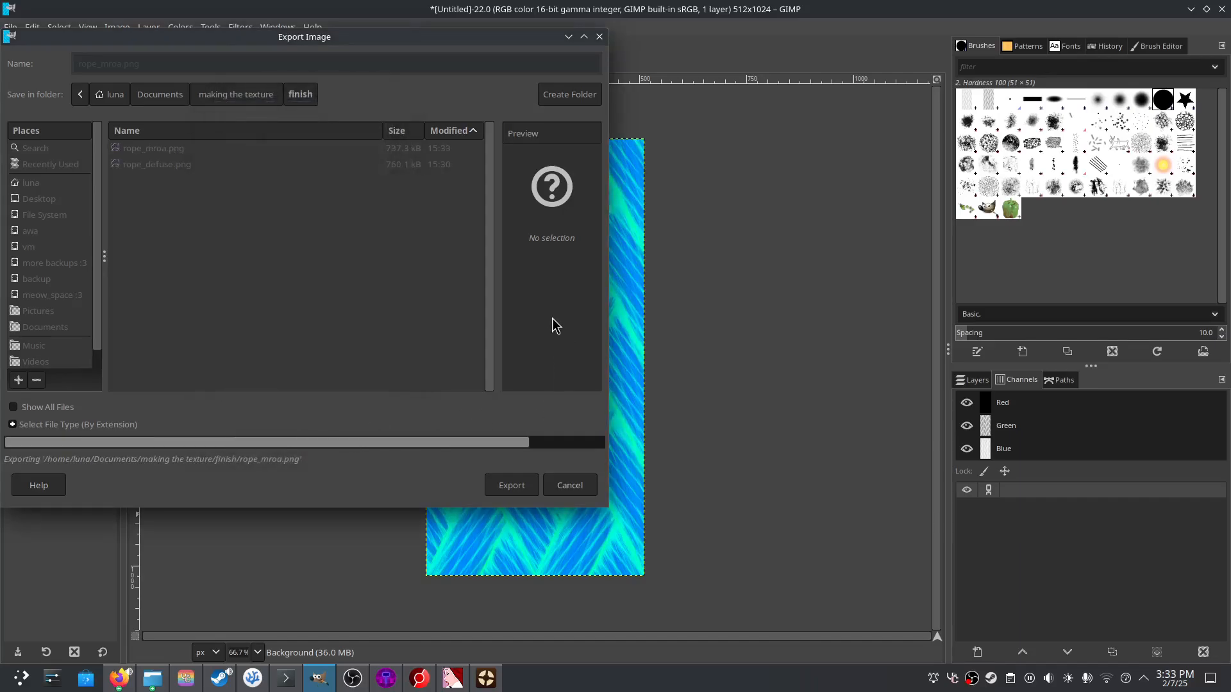
# - Close the packed texture, discarding its unsaved changes
pyautogui.click(334, 57)
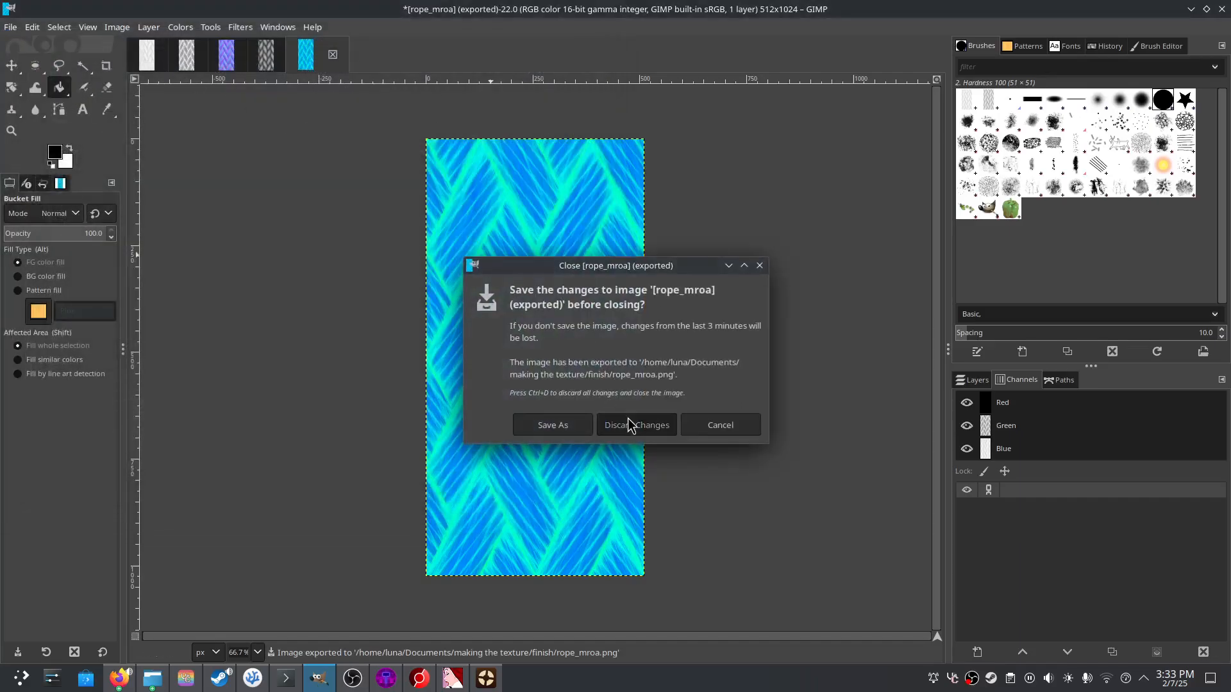
pyautogui.click(631, 423)
pyautogui.click(154, 53)
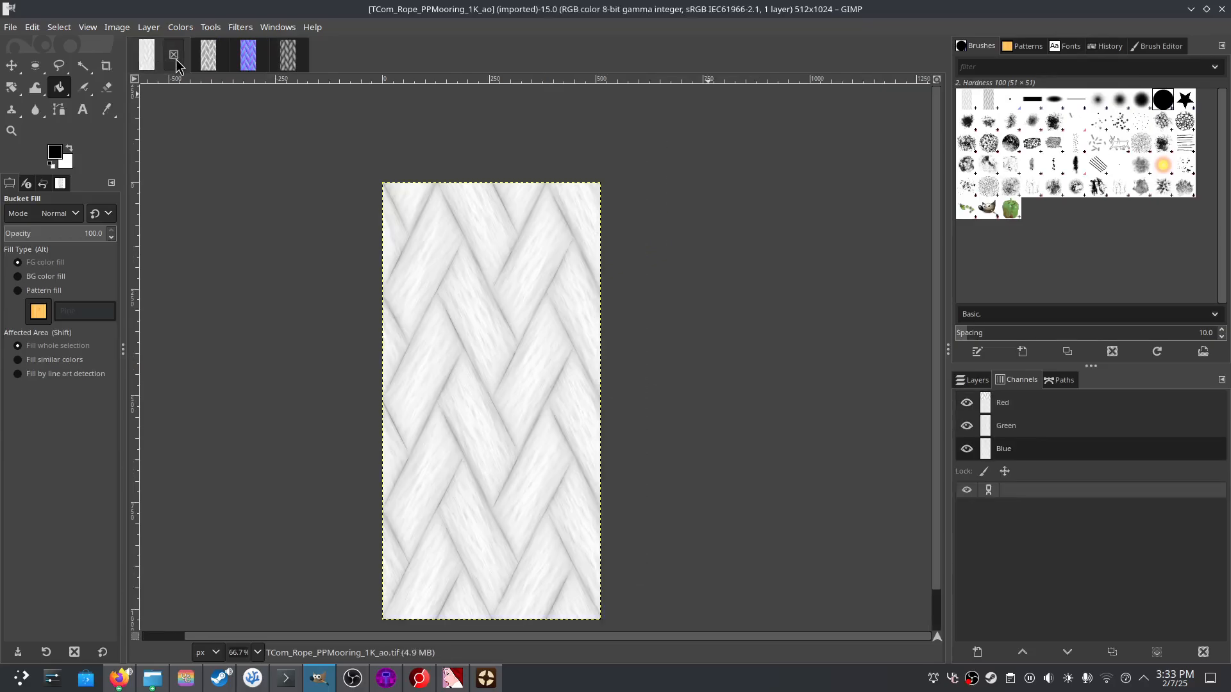
# - Close the ambient-occlusion and roughness images and copy the merged height map
pyautogui.click(969, 381)
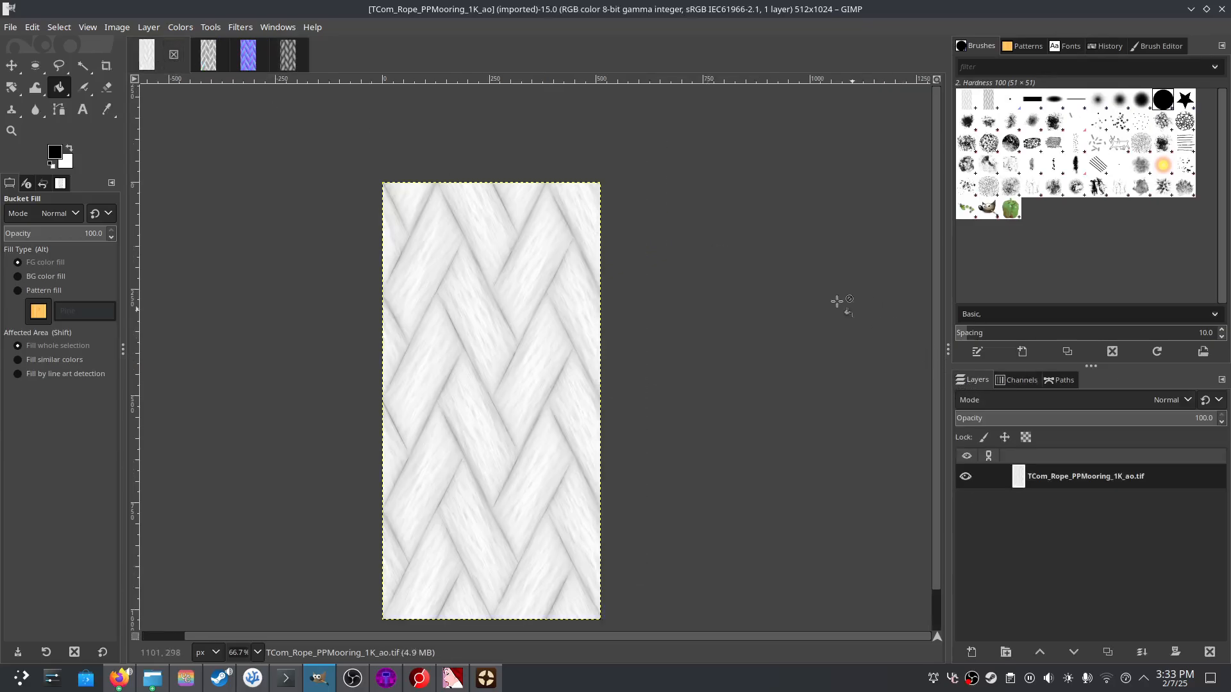
pyautogui.click(173, 55)
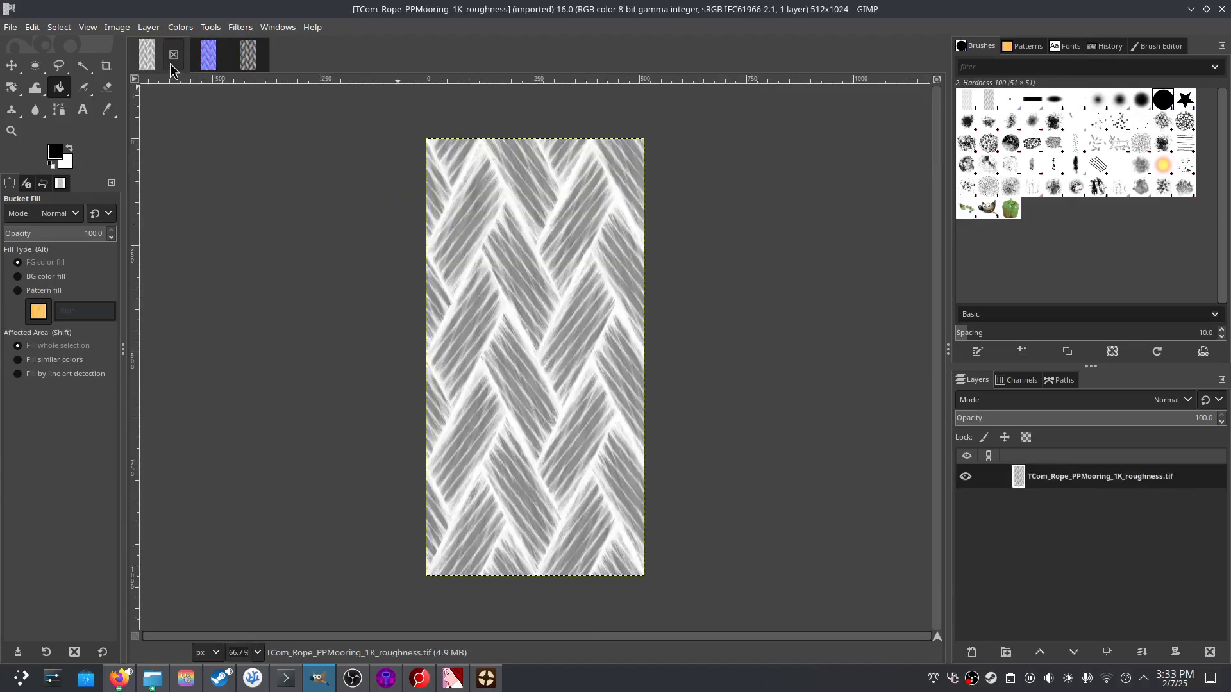
pyautogui.click(173, 56)
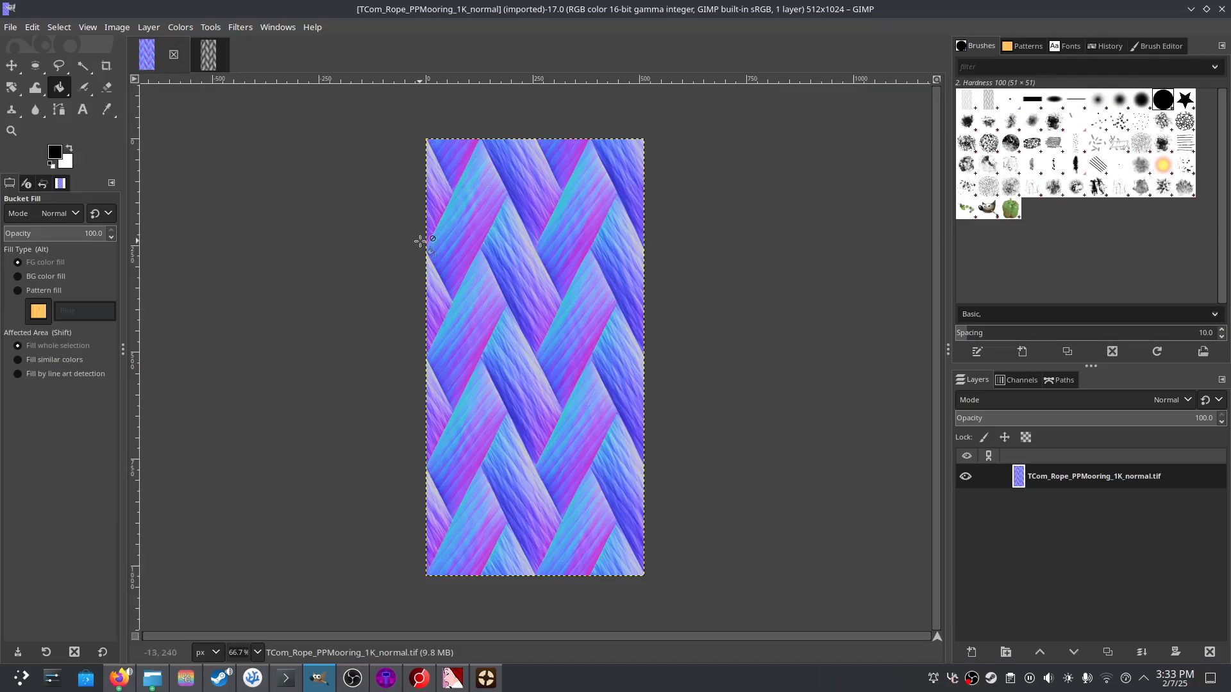
pyautogui.click(204, 54)
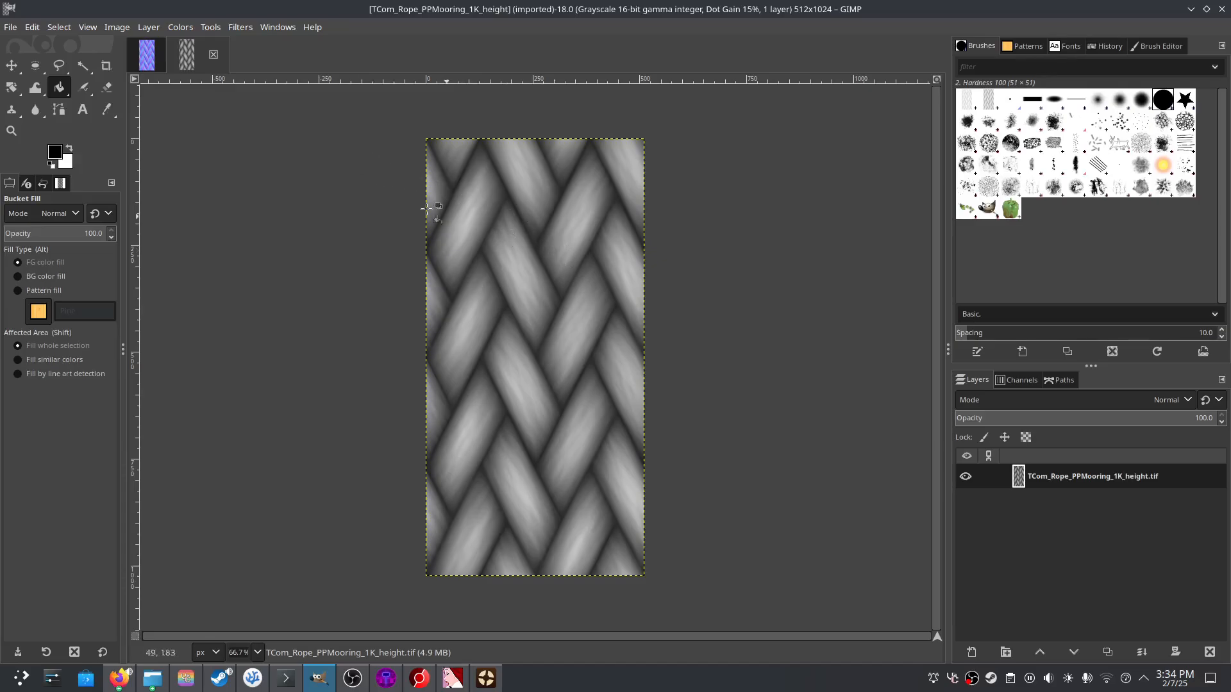
pyautogui.hotkey('ctrl', 'shift', 'c')
pyautogui.click(157, 58)
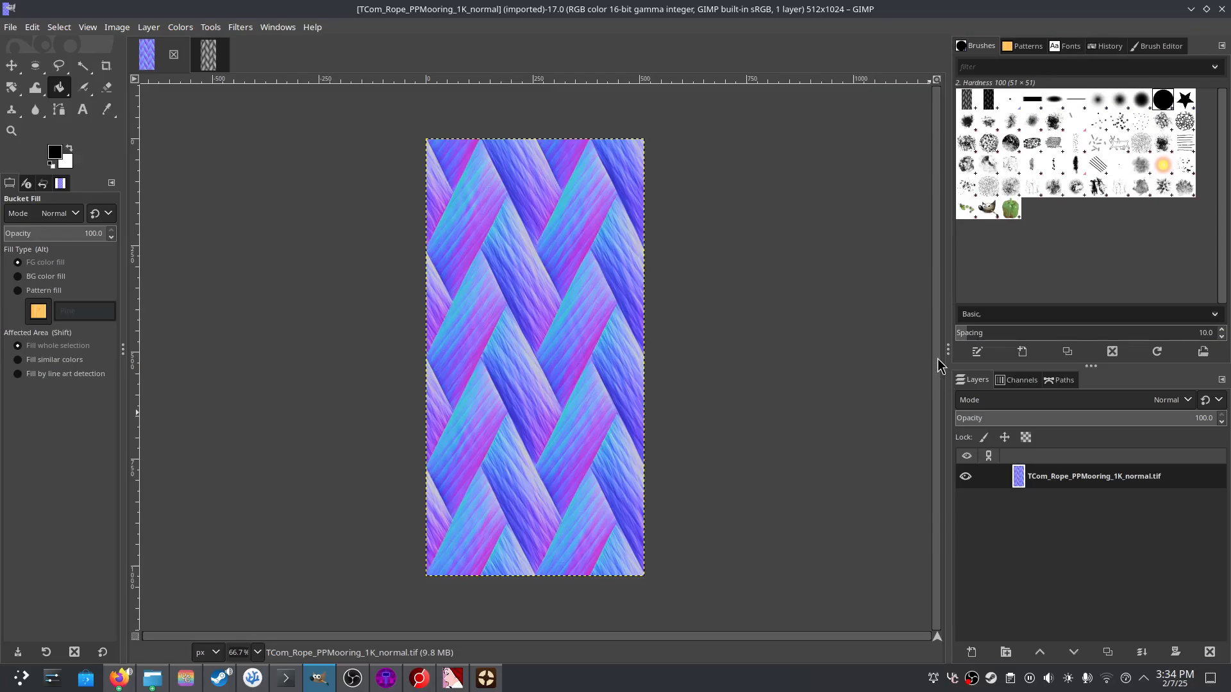
# - Add a black layer mask to the normal-map layer
pyautogui.click(1019, 380)
pyautogui.click(975, 380)
pyautogui.rightClick(1029, 479)
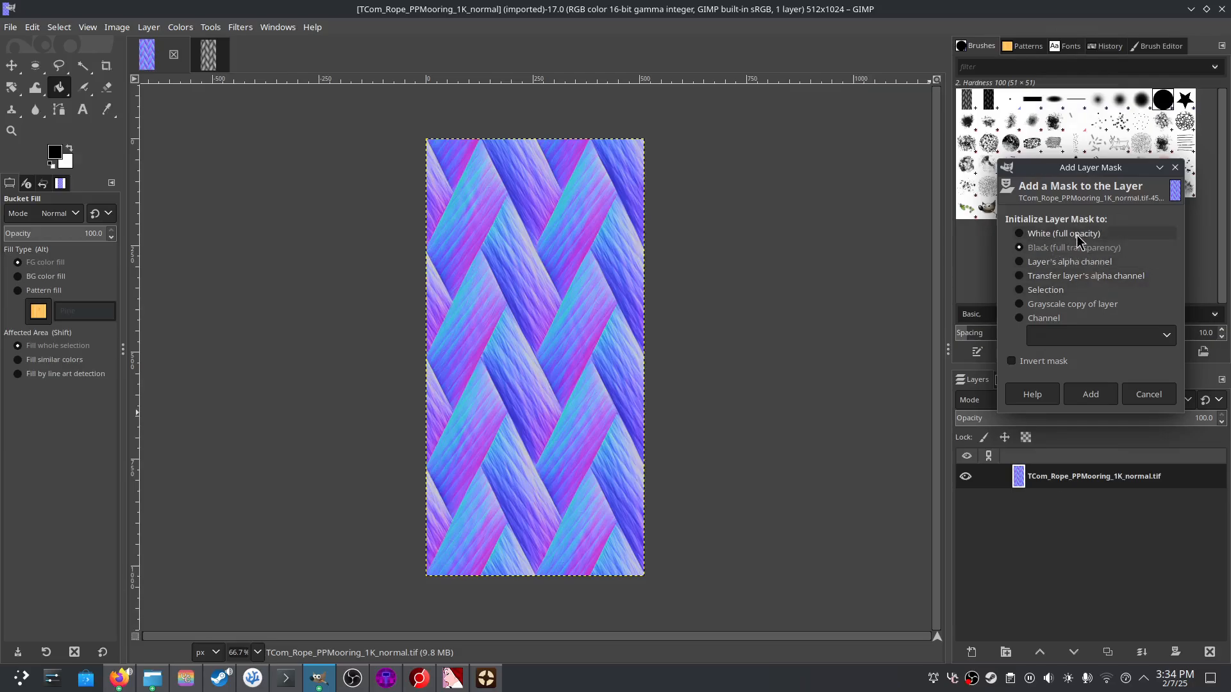
pyautogui.click(1075, 392)
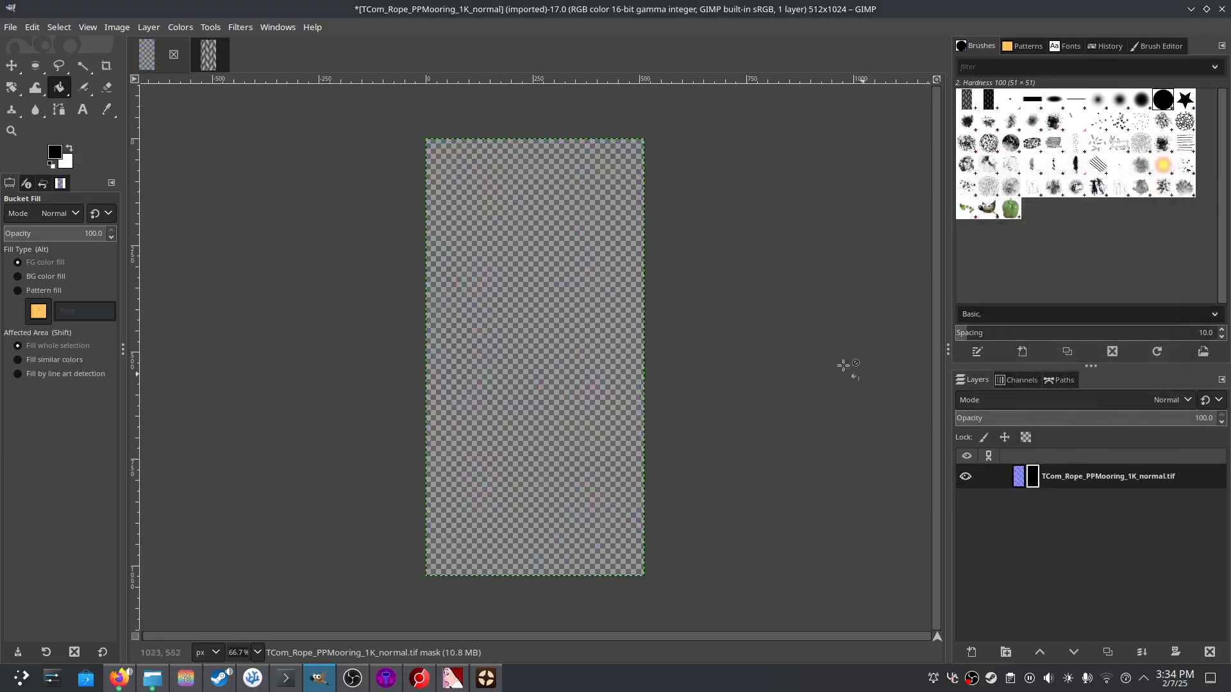
pyautogui.click(1034, 380)
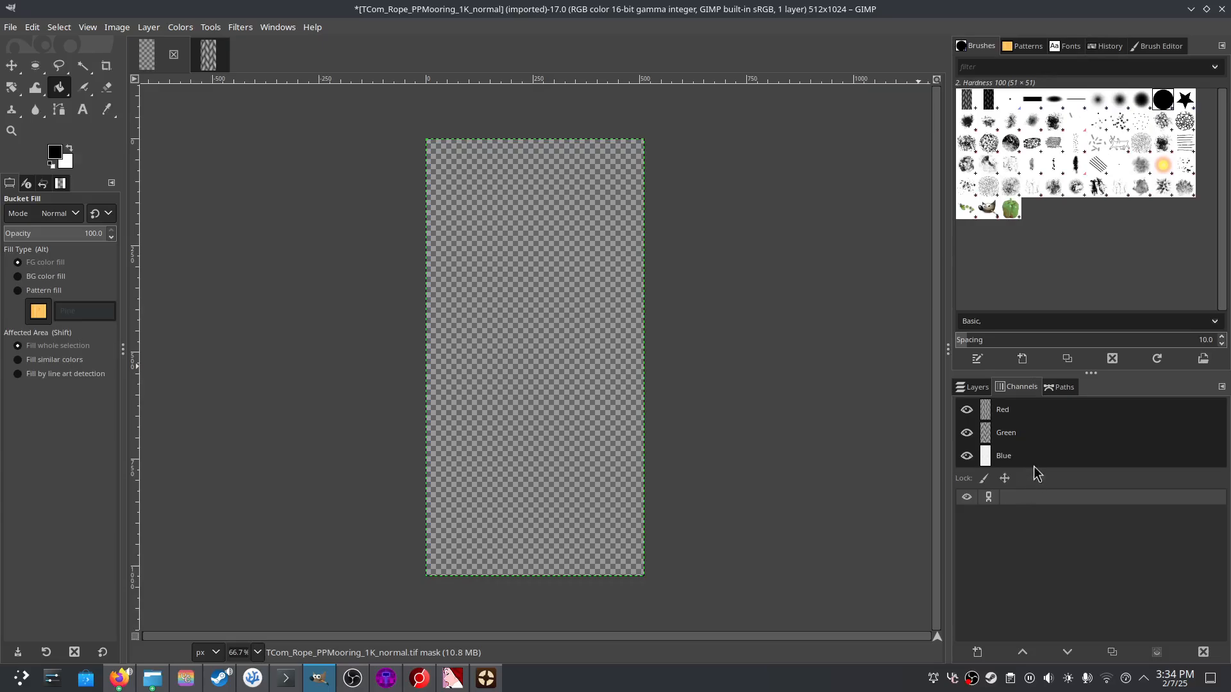
pyautogui.click(974, 392)
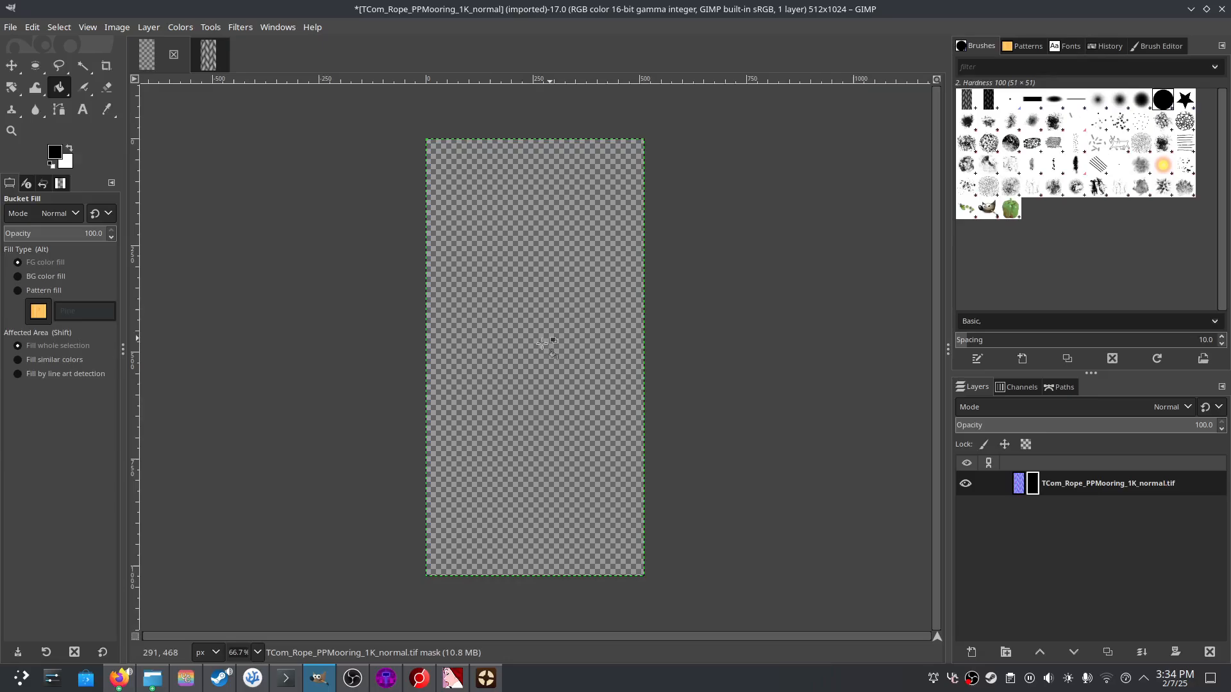
# - Switch between editing the layer and its mask, then delete the mask
pyautogui.click(1017, 489)
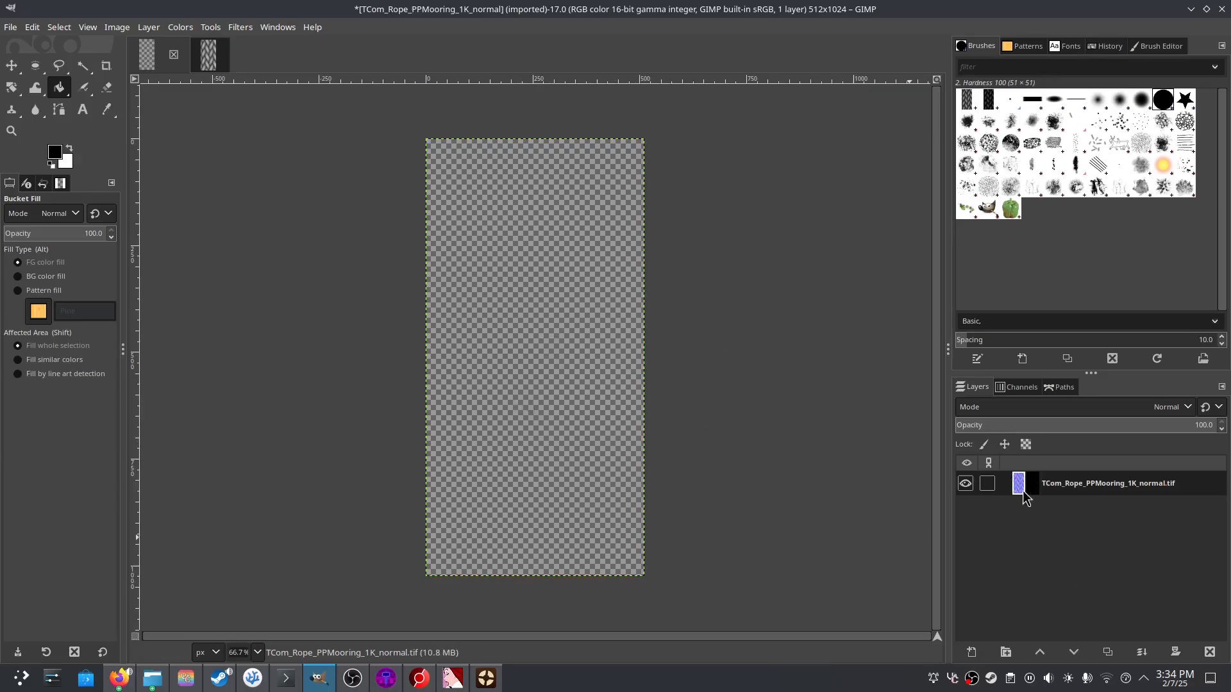
pyautogui.click(1034, 489)
pyautogui.click(1019, 489)
pyautogui.click(1030, 489)
pyautogui.click(1016, 489)
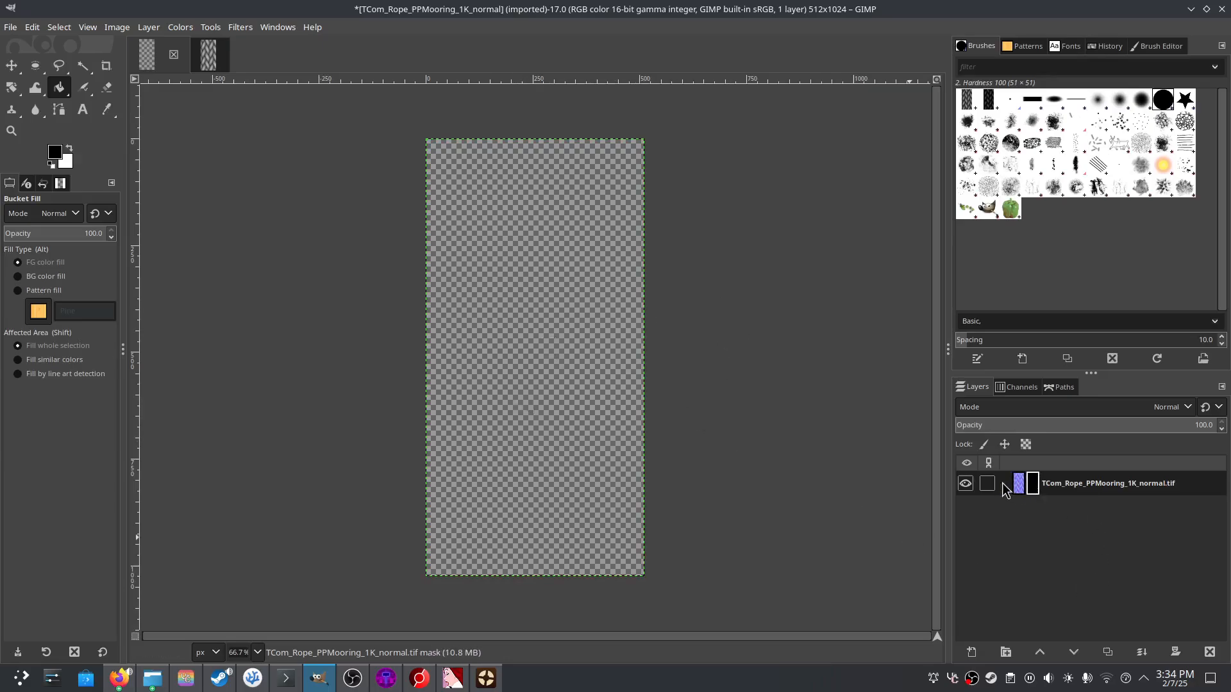
pyautogui.click(1033, 489)
pyautogui.rightClick(1040, 489)
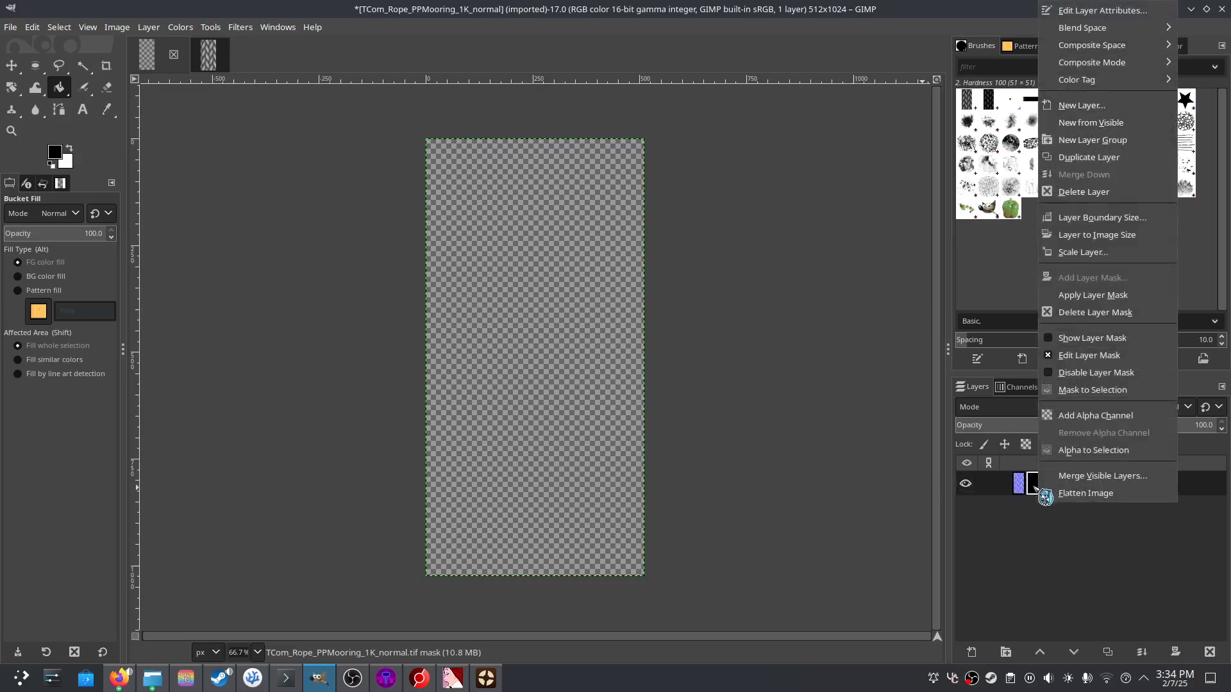
pyautogui.click(1089, 312)
# - Re-add an all-black mask, paste the height map into it, and anchor it
pyautogui.rightClick(1033, 486)
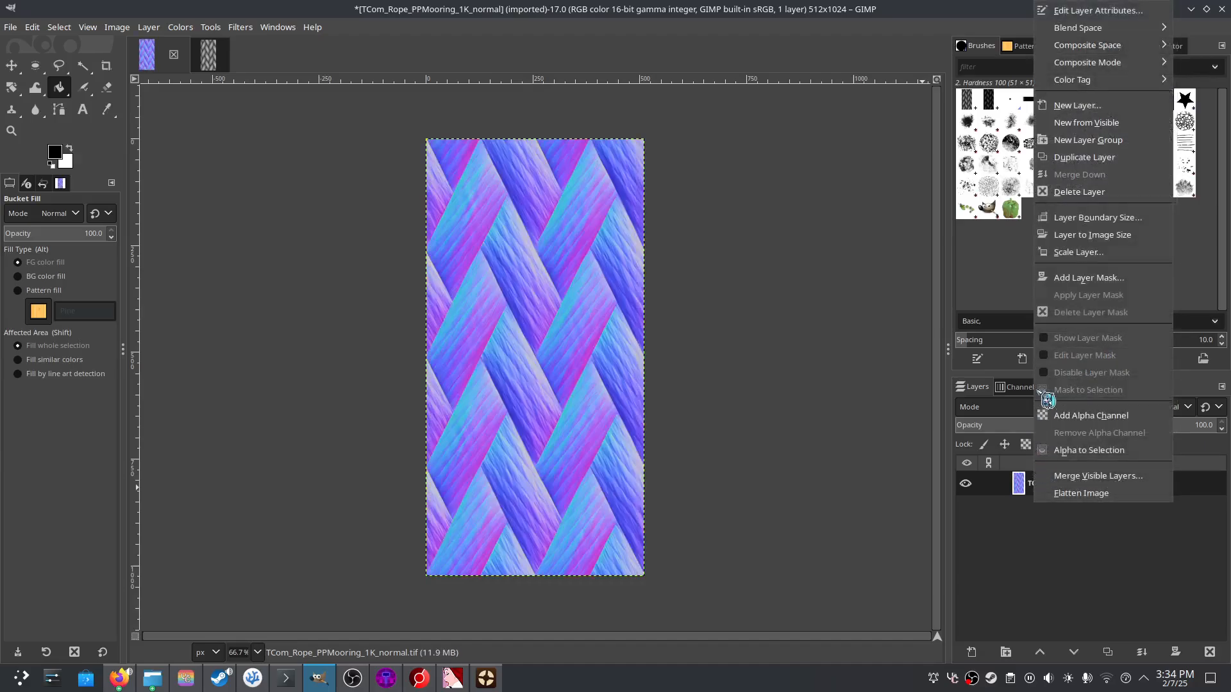
pyautogui.click(1108, 280)
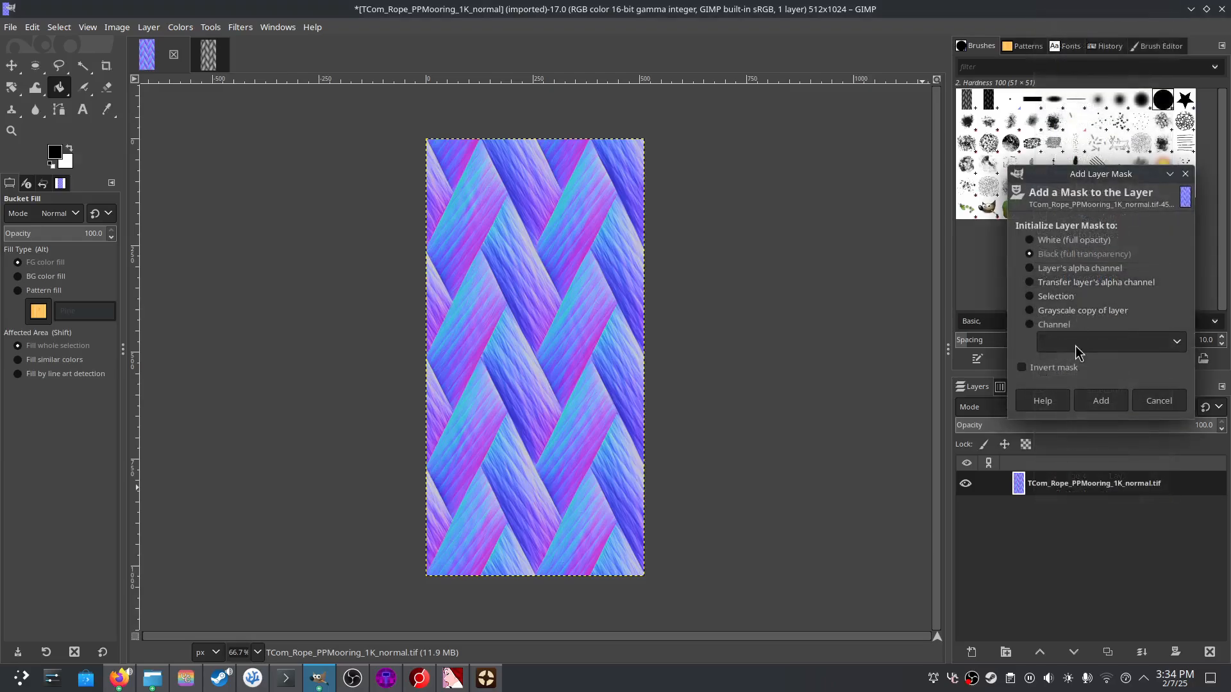
pyautogui.click(1101, 401)
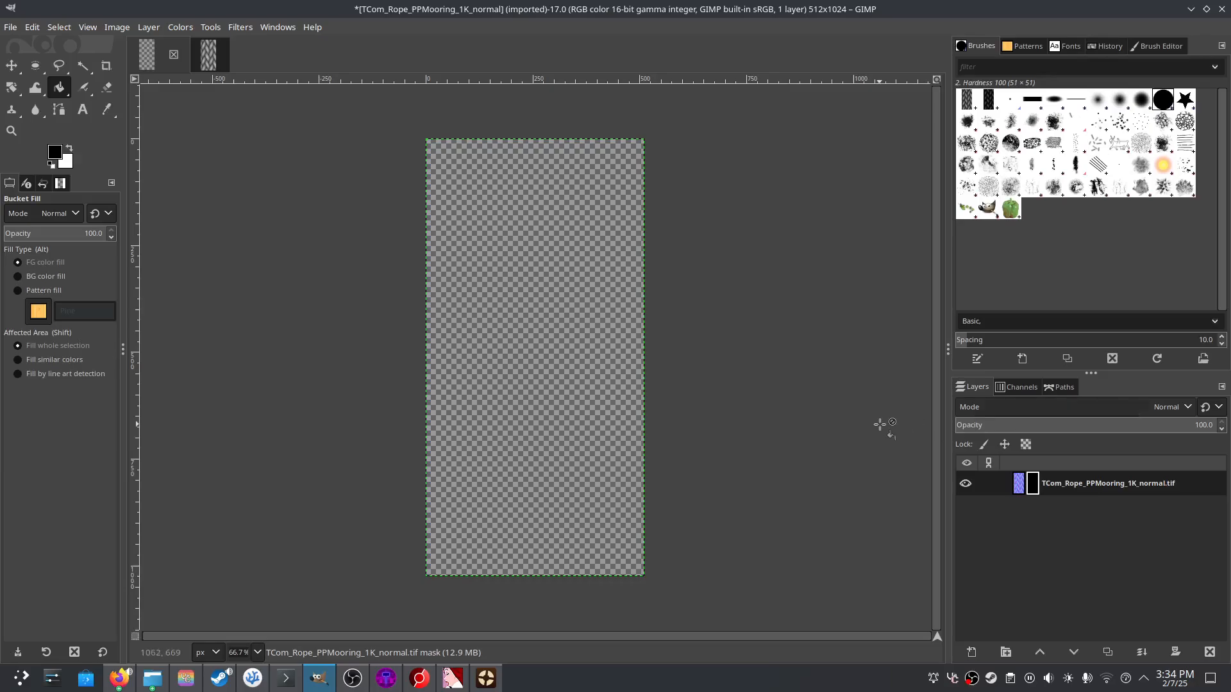
pyautogui.hotkey('ctrl', 'z')
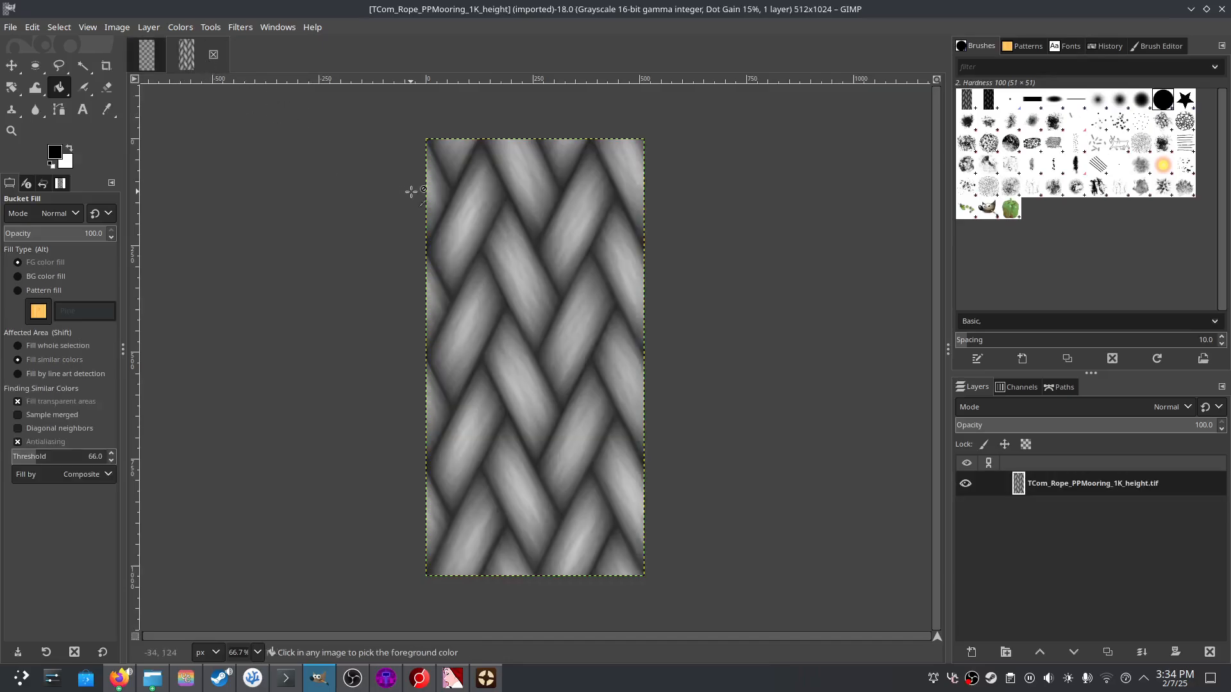
pyautogui.hotkey('ctrl', 'y')
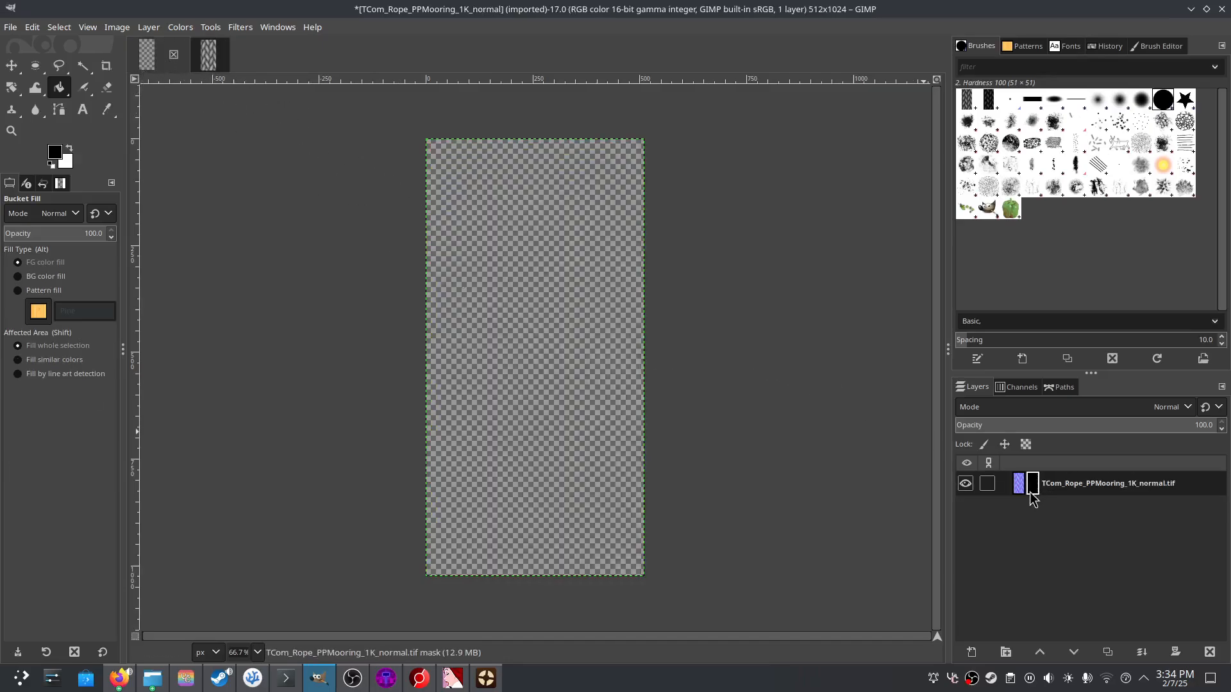
pyautogui.hotkey('ctrl', 'v')
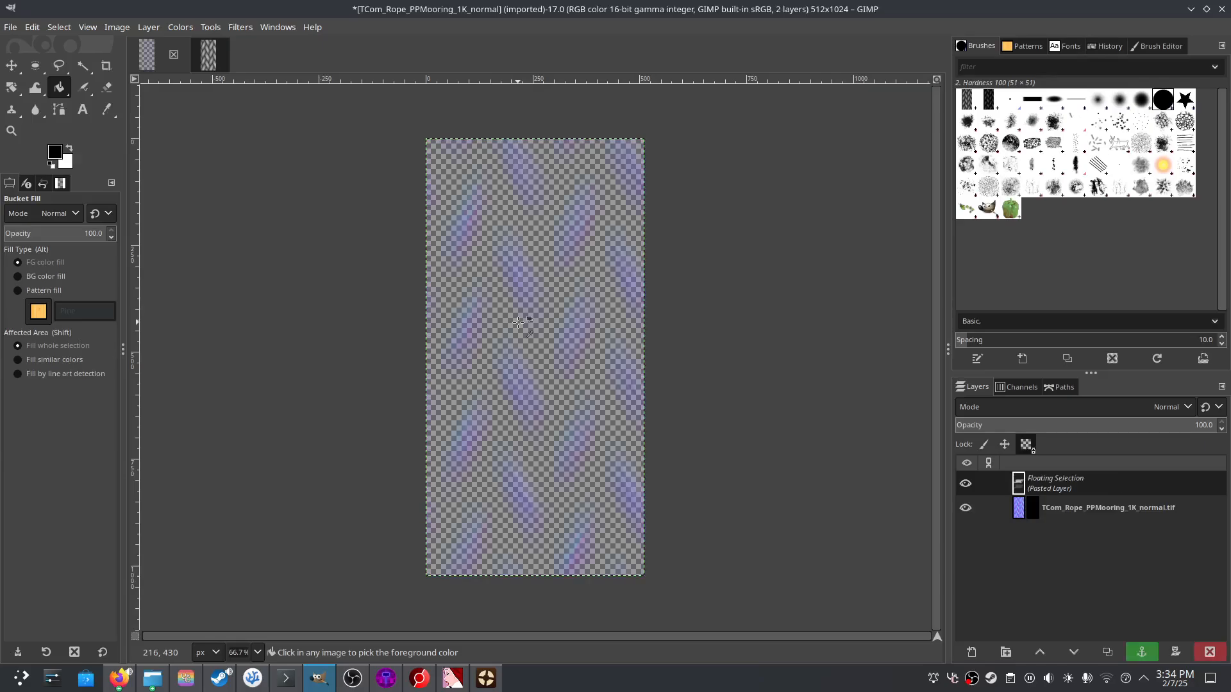
pyautogui.rightClick(1081, 487)
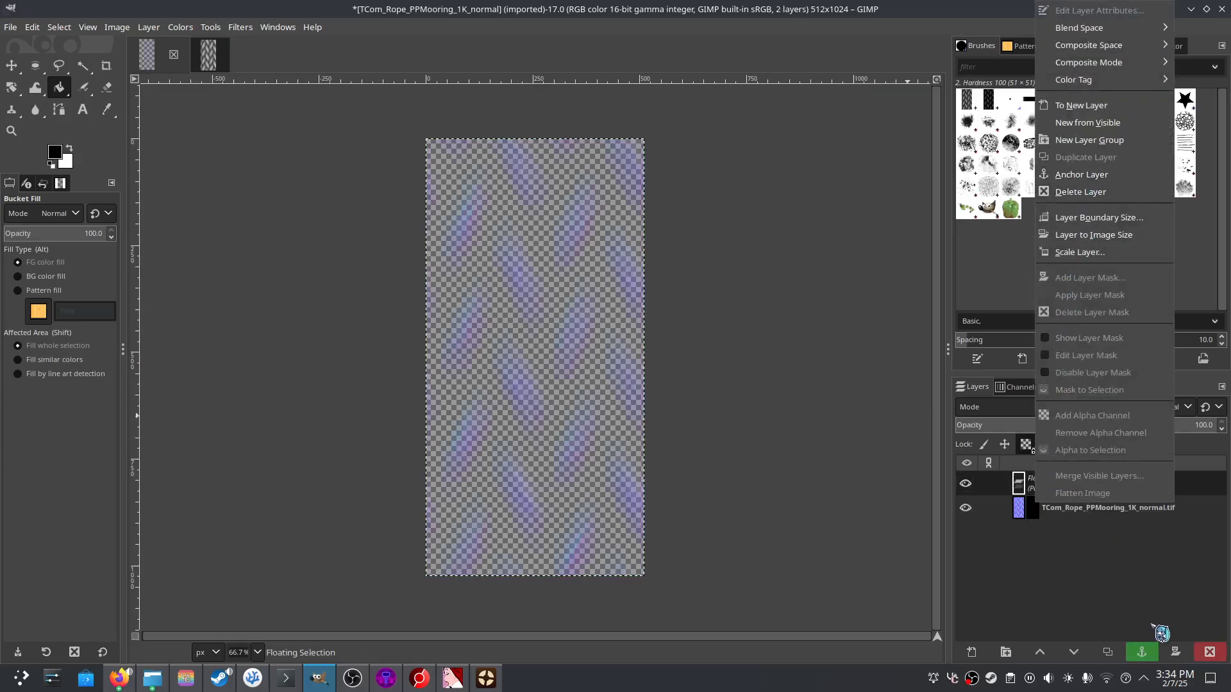
pyautogui.click(1142, 652)
pyautogui.click(1141, 652)
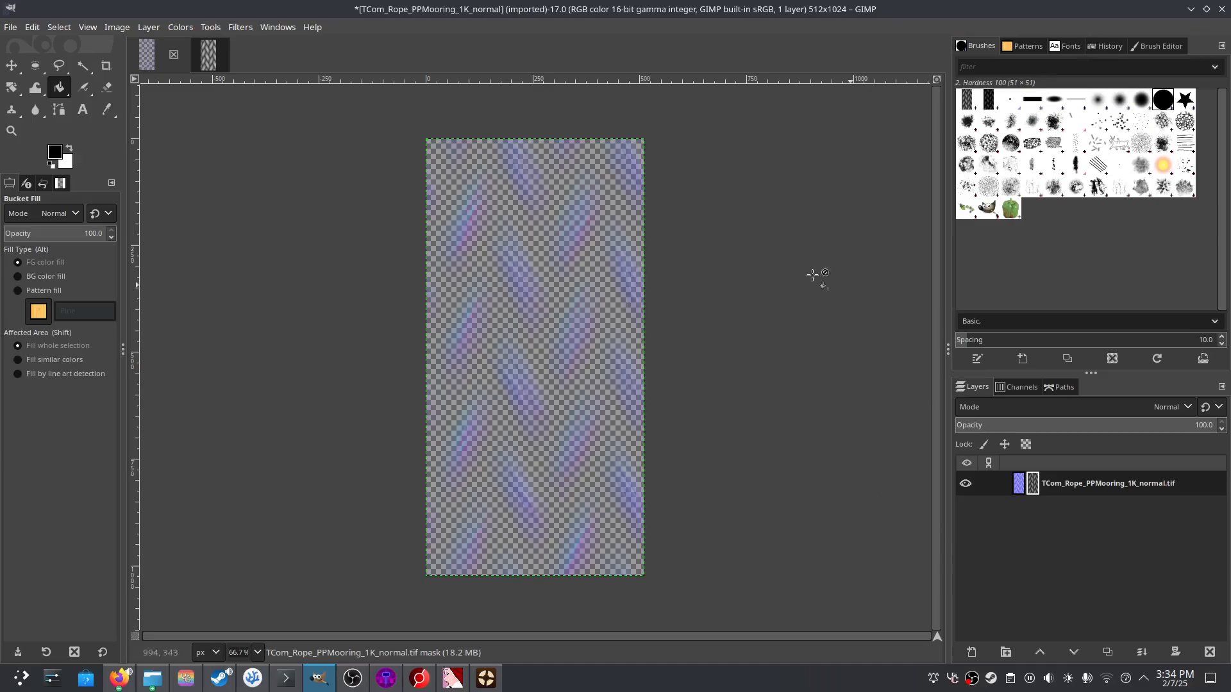
# - Export the masked normal map as rope_bump.png into the finish folder with default PNG settings
pyautogui.rightClick(1038, 493)
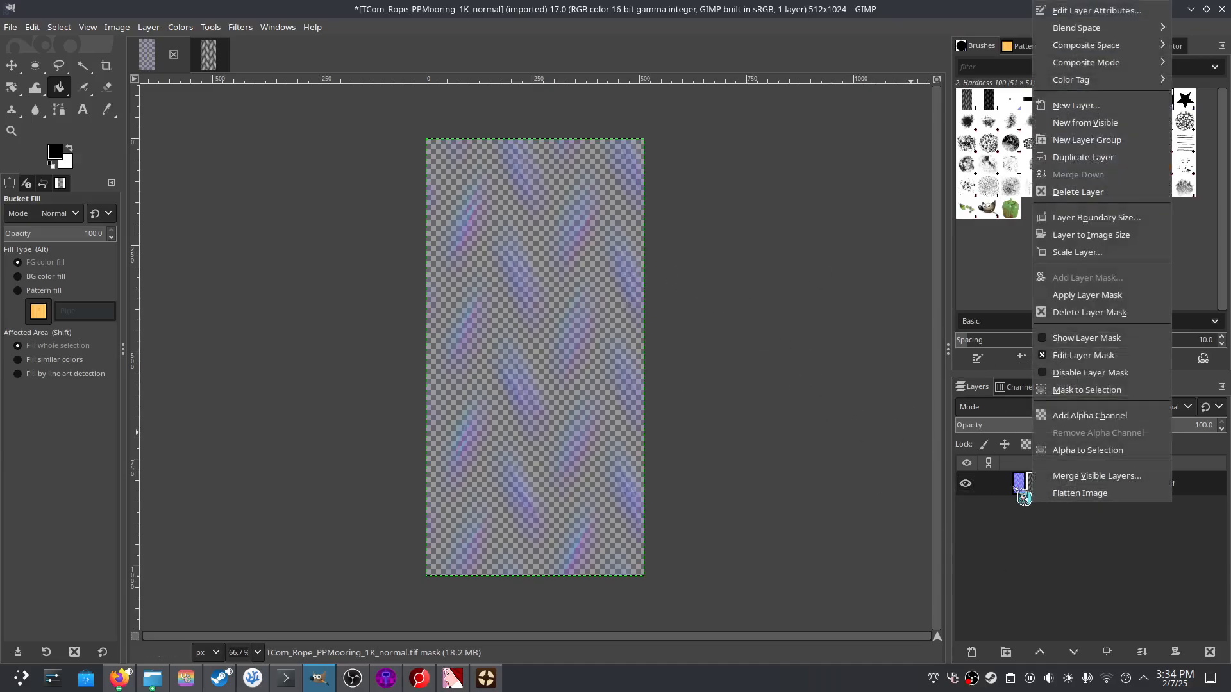
pyautogui.click(1032, 531)
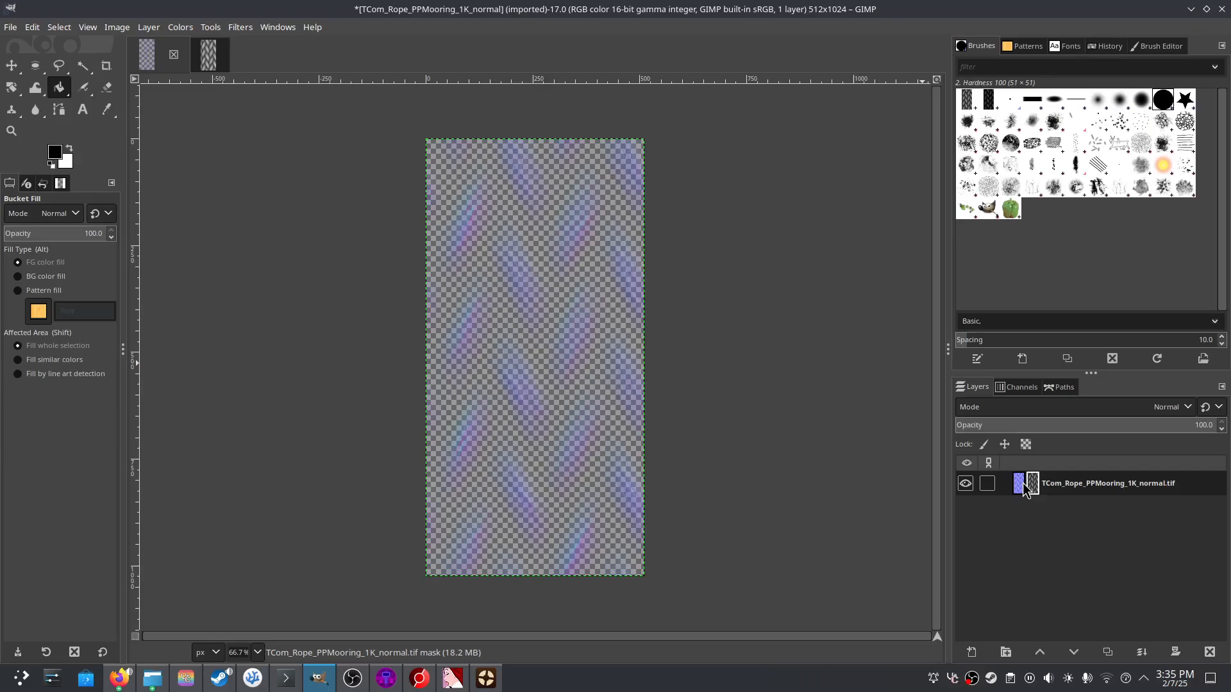
pyautogui.click(11, 27)
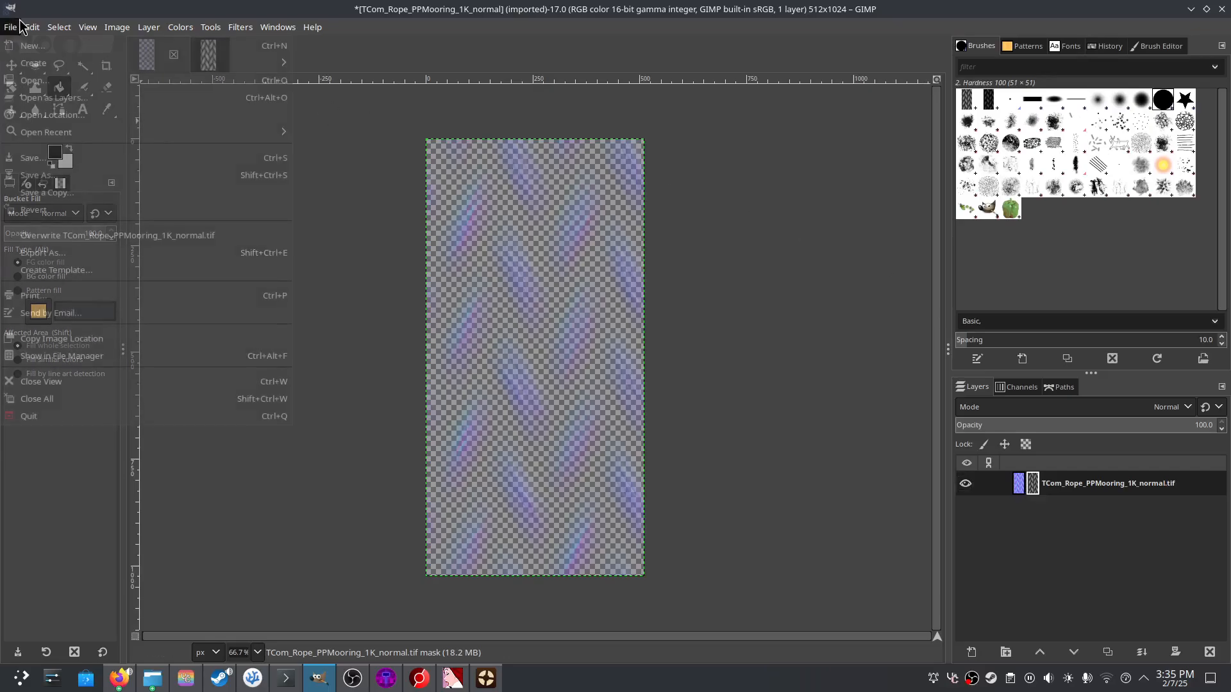
pyautogui.click(45, 253)
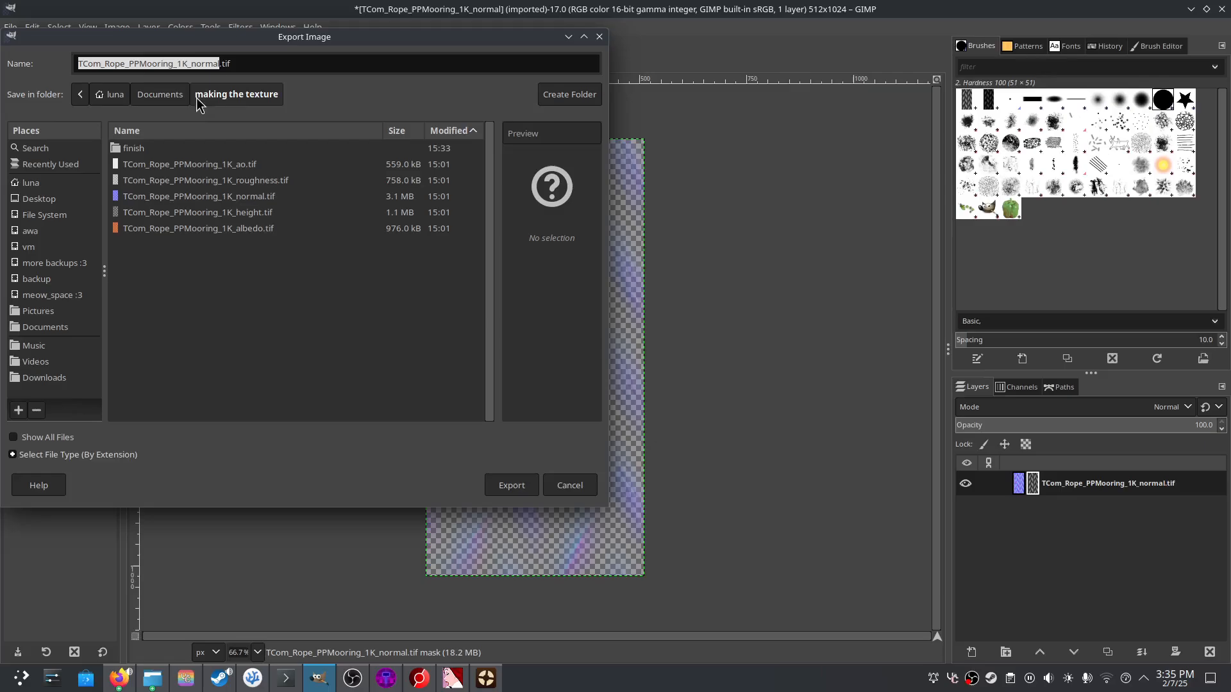
pyautogui.click(139, 131)
pyautogui.click(139, 149)
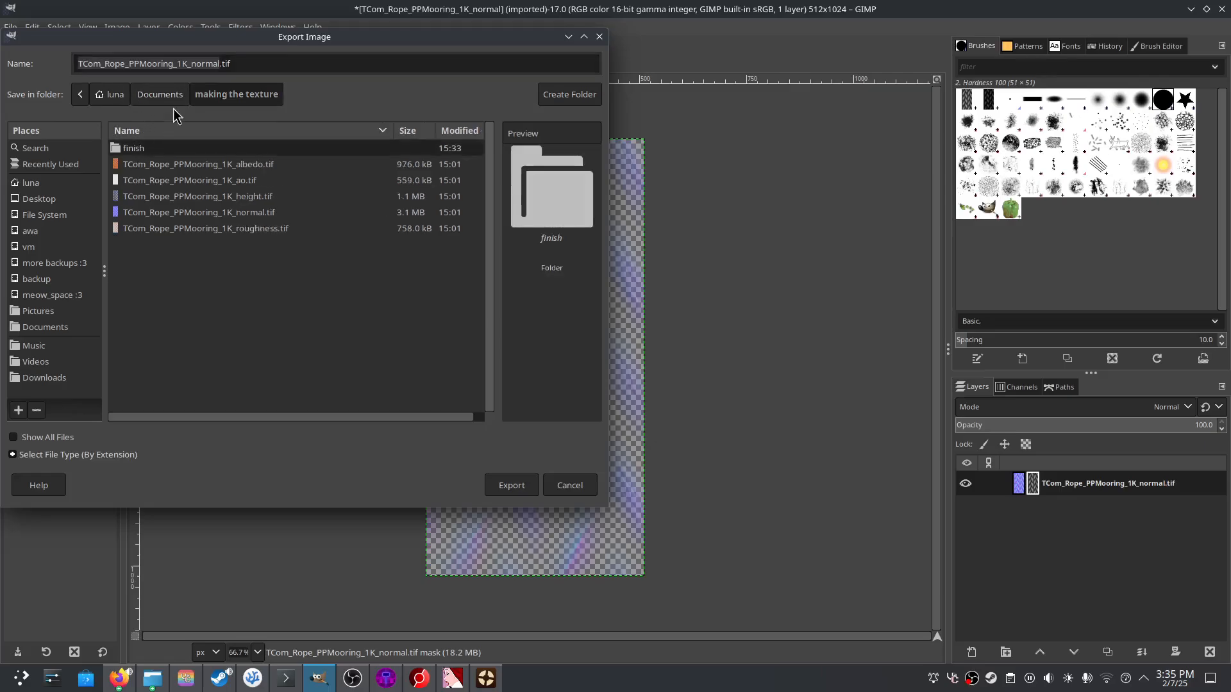
pyautogui.doubleClick(137, 148)
pyautogui.click(232, 64)
pyautogui.hotkey('ctrl', 'a')
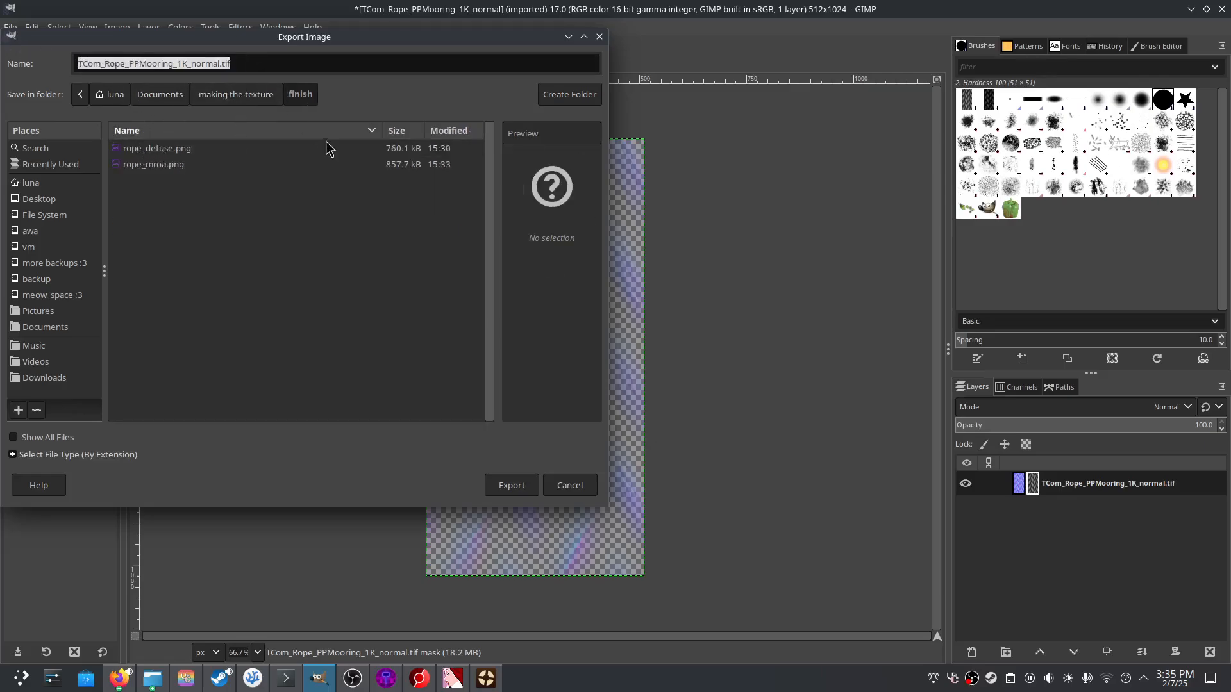
pyautogui.write('rope_')
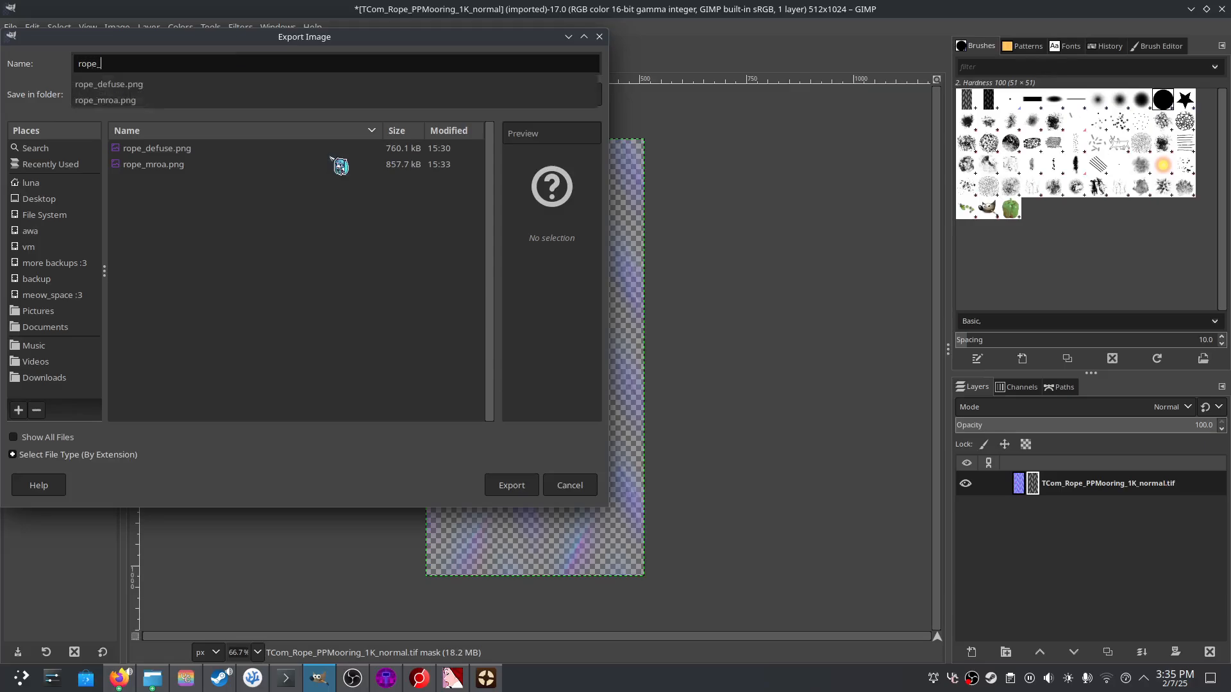
pyautogui.write('bump.png')
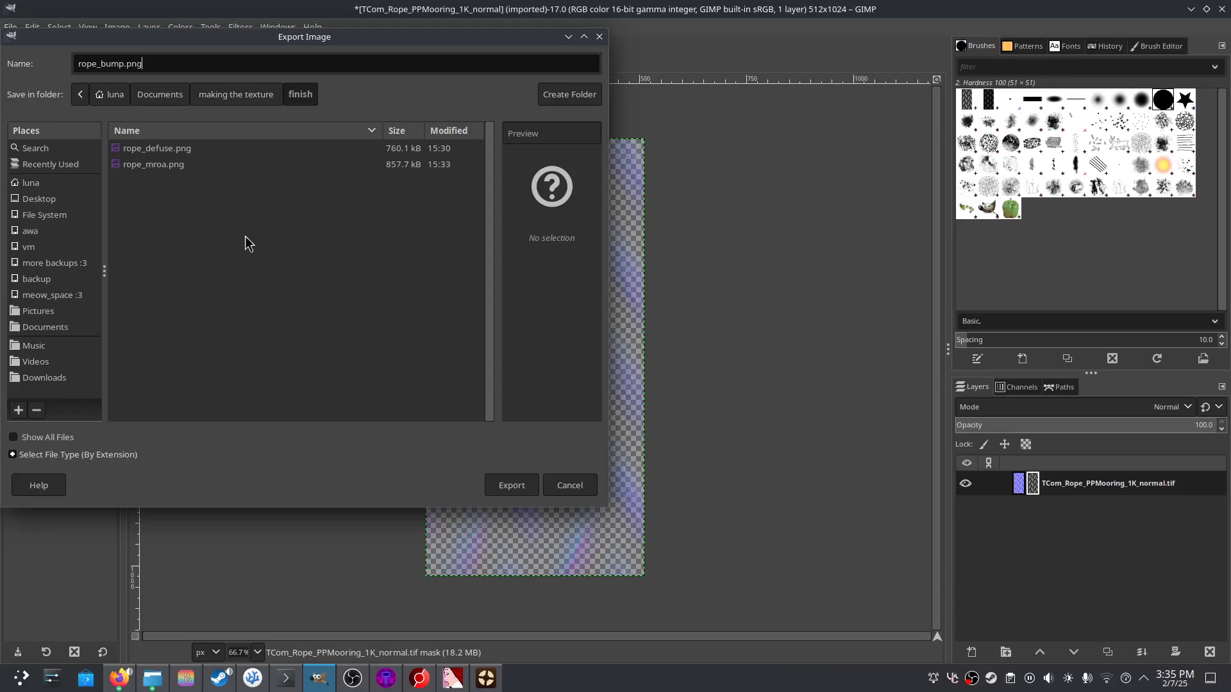
pyautogui.click(529, 484)
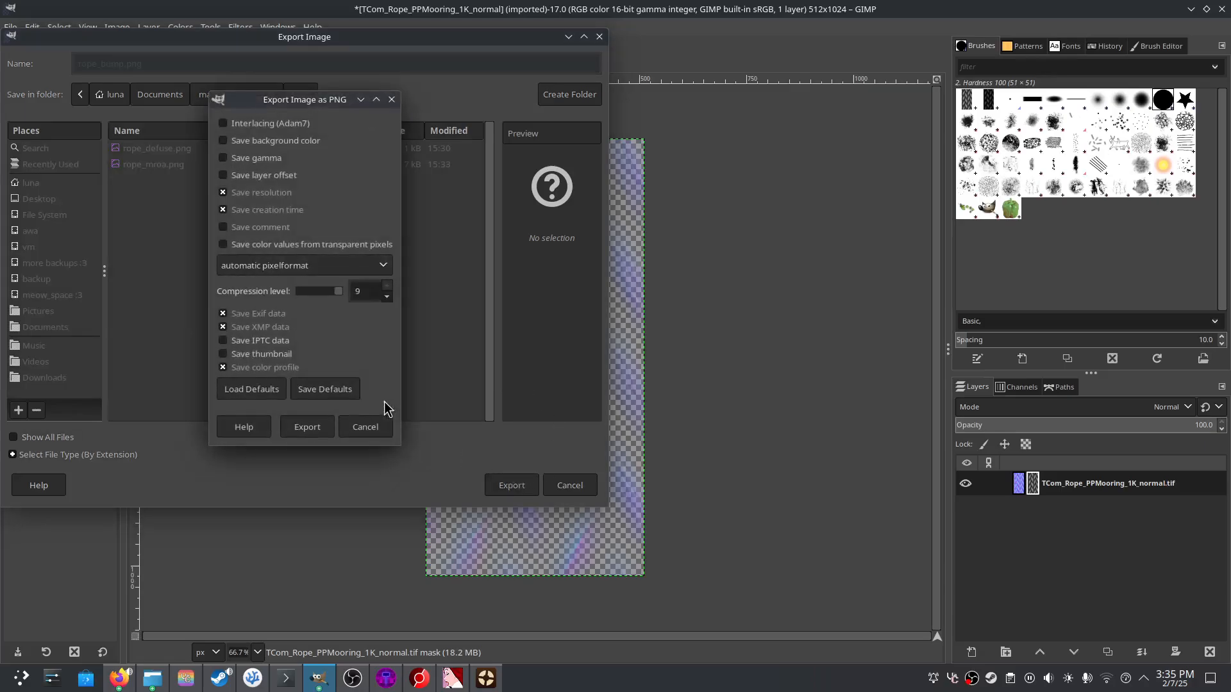
pyautogui.click(307, 427)
pyautogui.hotkey('alt', 'Tab')
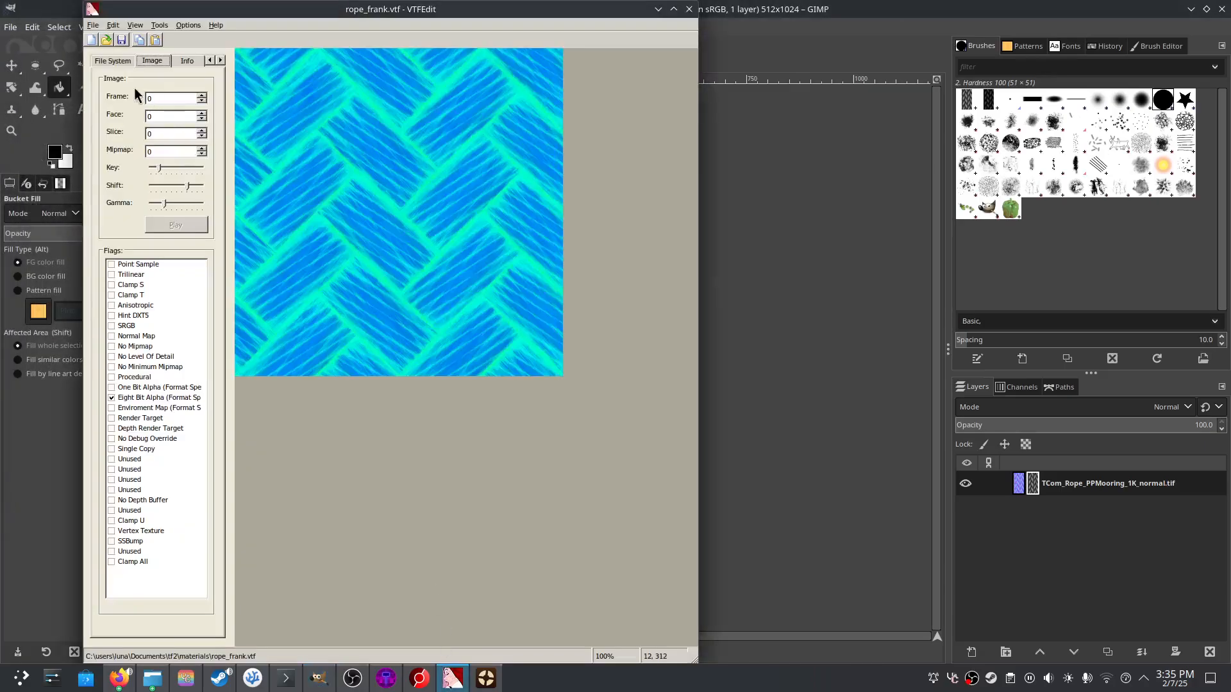
# - Import the exported bump PNG from the finish folder with default VTF options
pyautogui.click(100, 27)
pyautogui.click(121, 94)
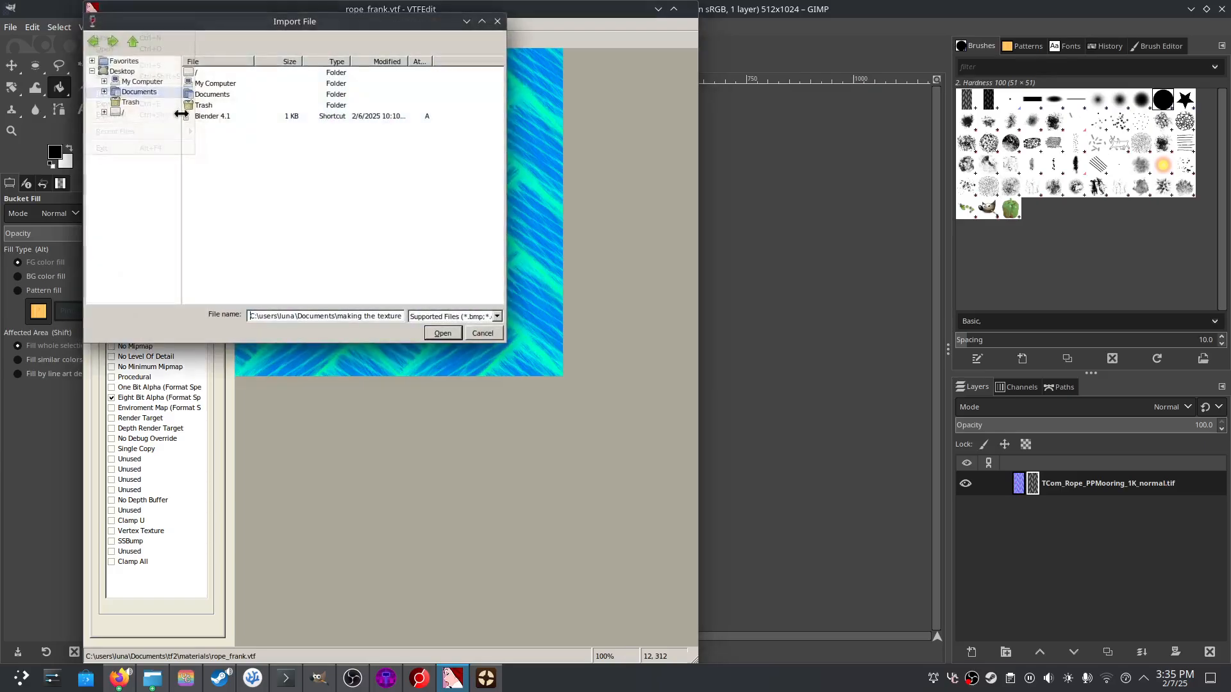
pyautogui.click(139, 91)
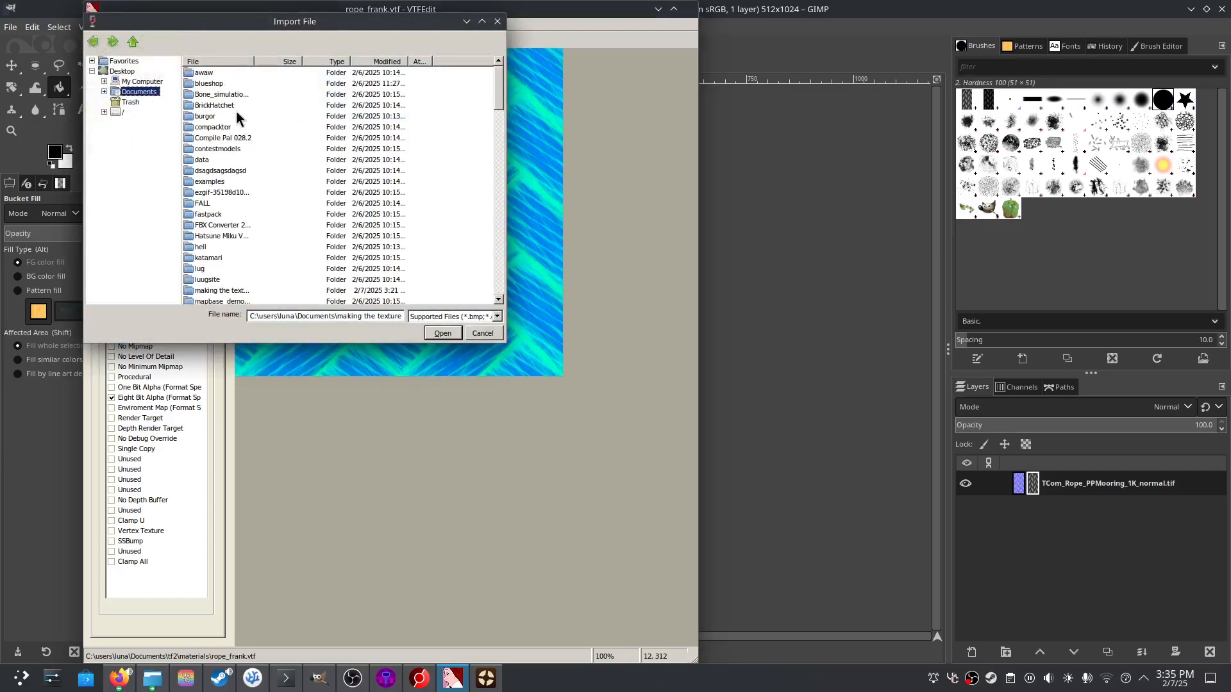
pyautogui.click(378, 62)
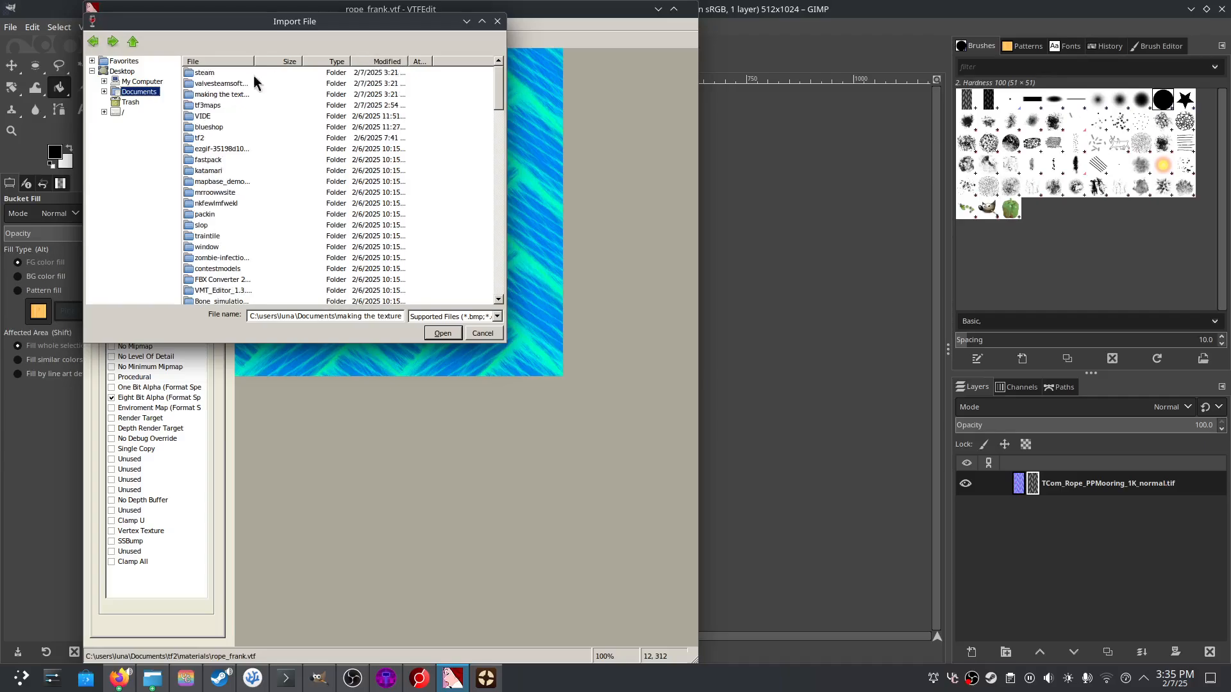
pyautogui.click(199, 130)
pyautogui.doubleClick(220, 92)
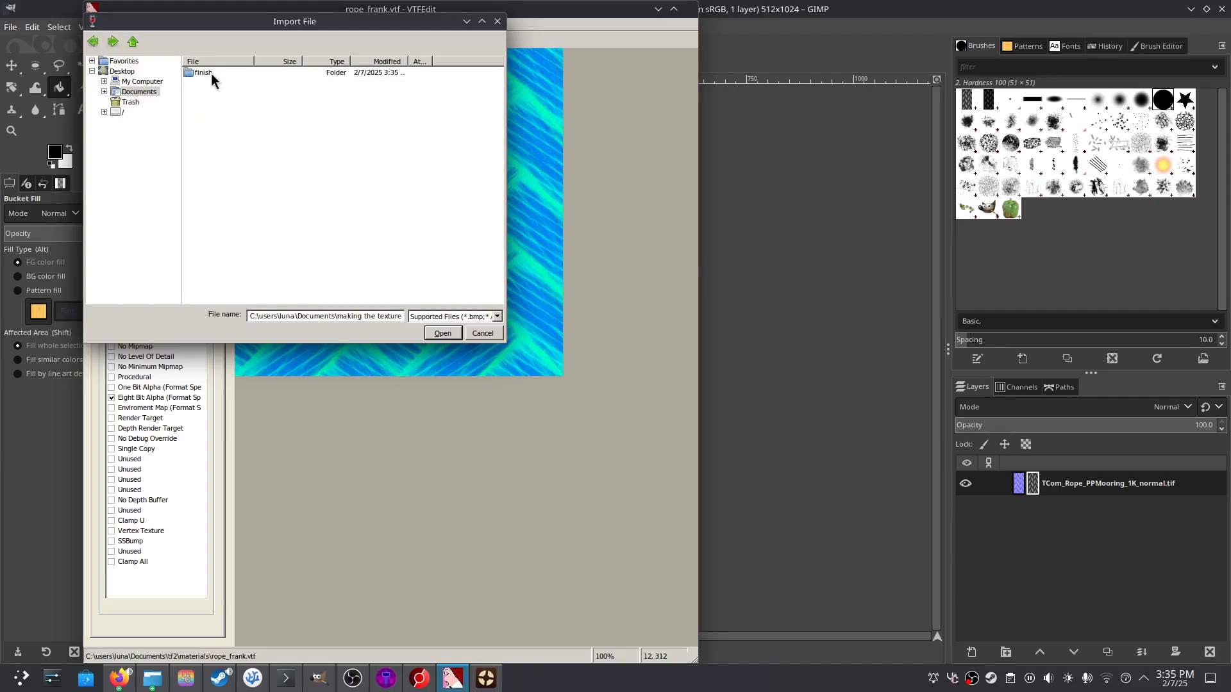
pyautogui.doubleClick(210, 73)
pyautogui.doubleClick(228, 73)
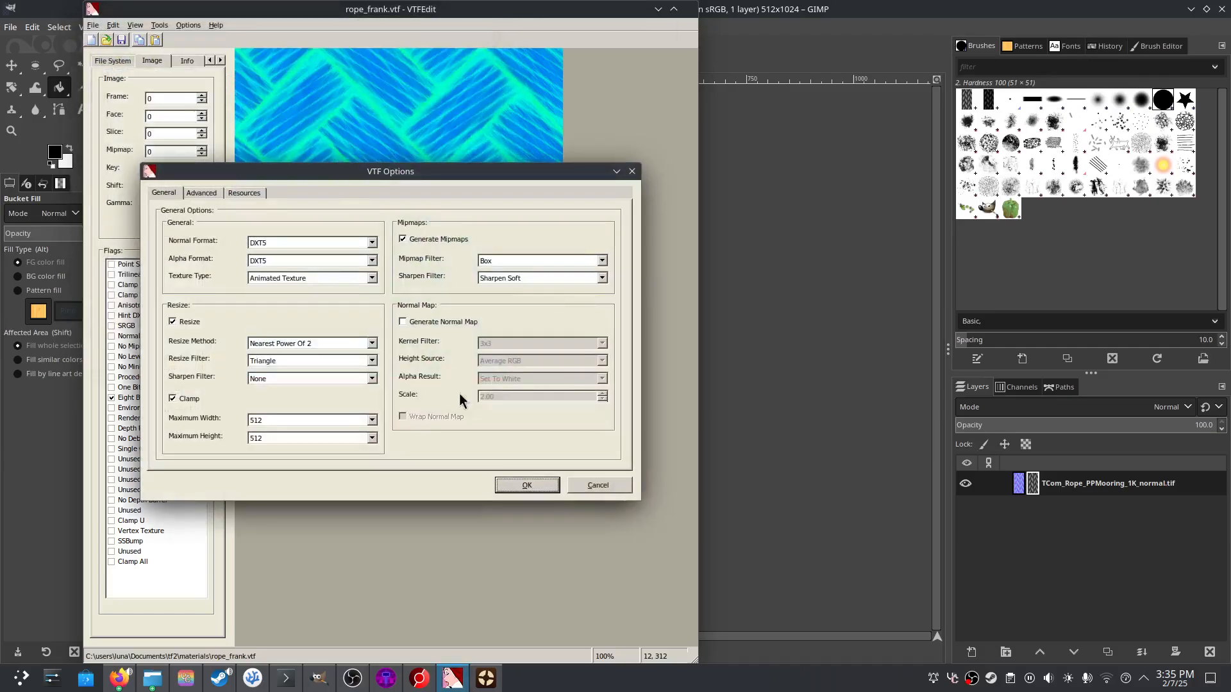
pyautogui.click(525, 485)
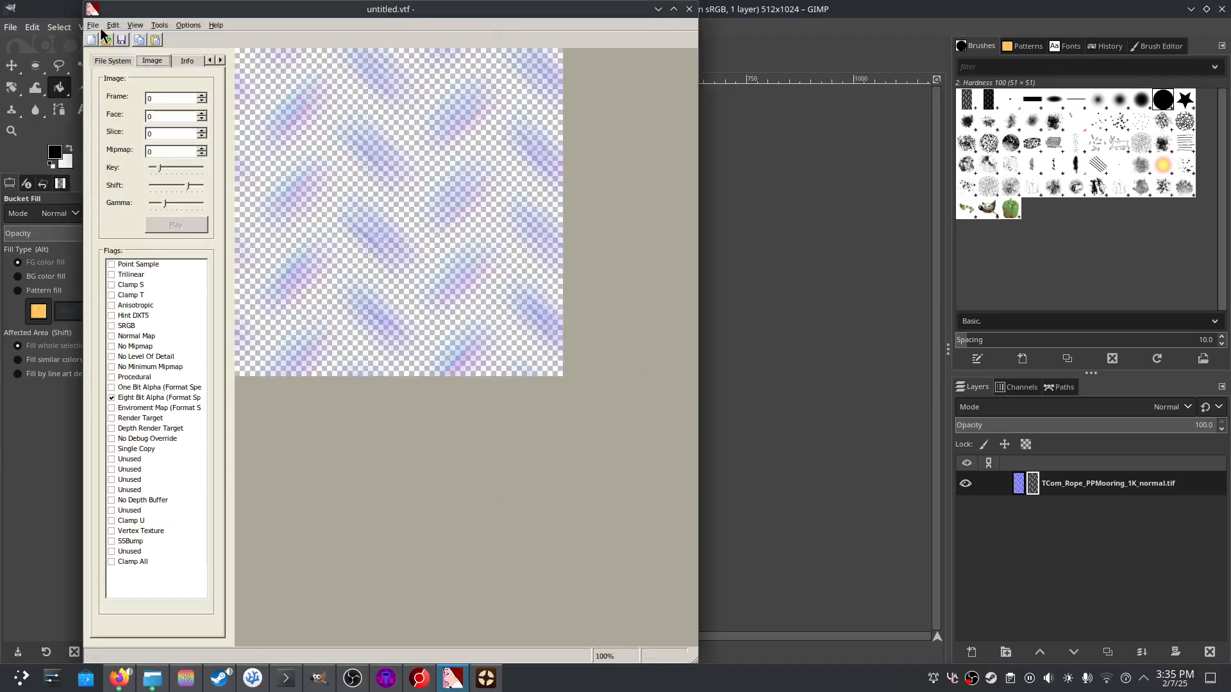
# - Toggle the texture's alpha display off and back on to inspect it
pyautogui.click(93, 26)
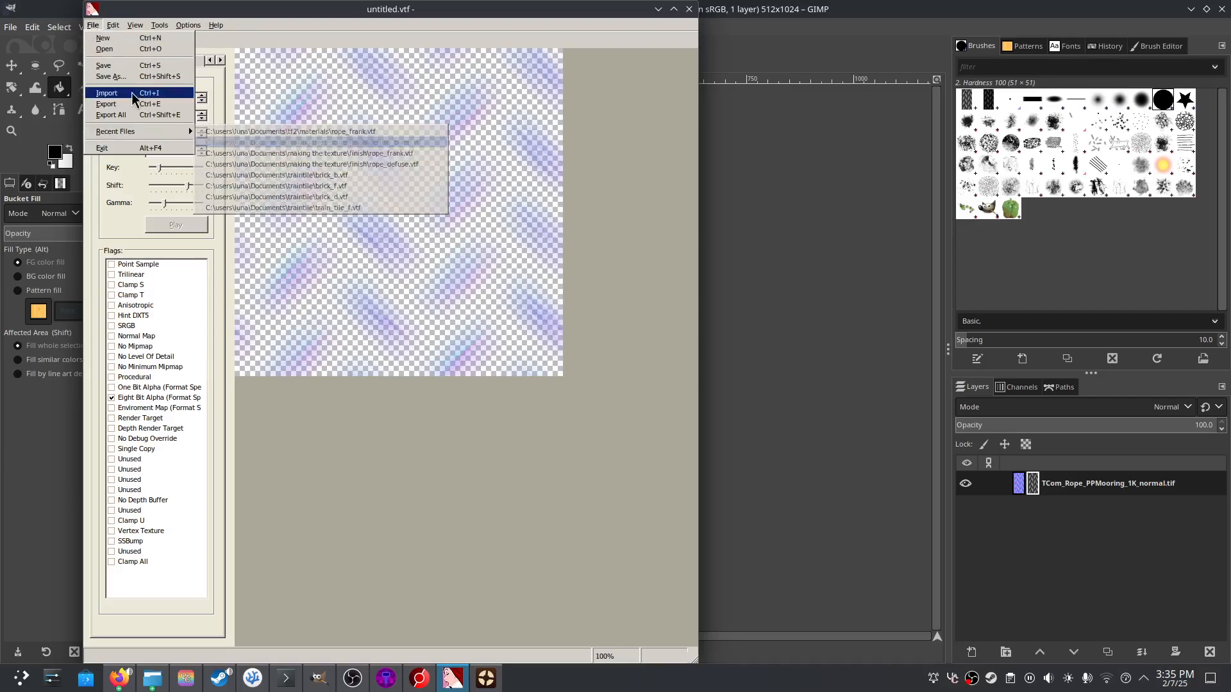
pyautogui.moveTo(157, 25)
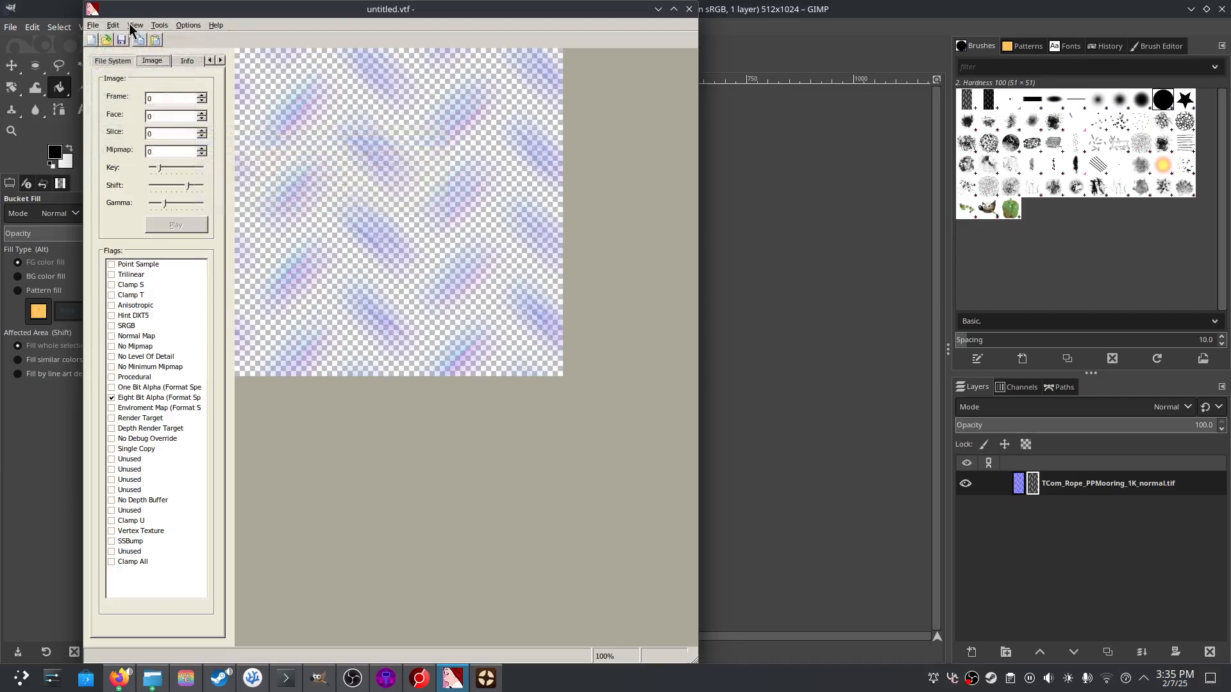
pyautogui.click(136, 48)
pyautogui.click(136, 28)
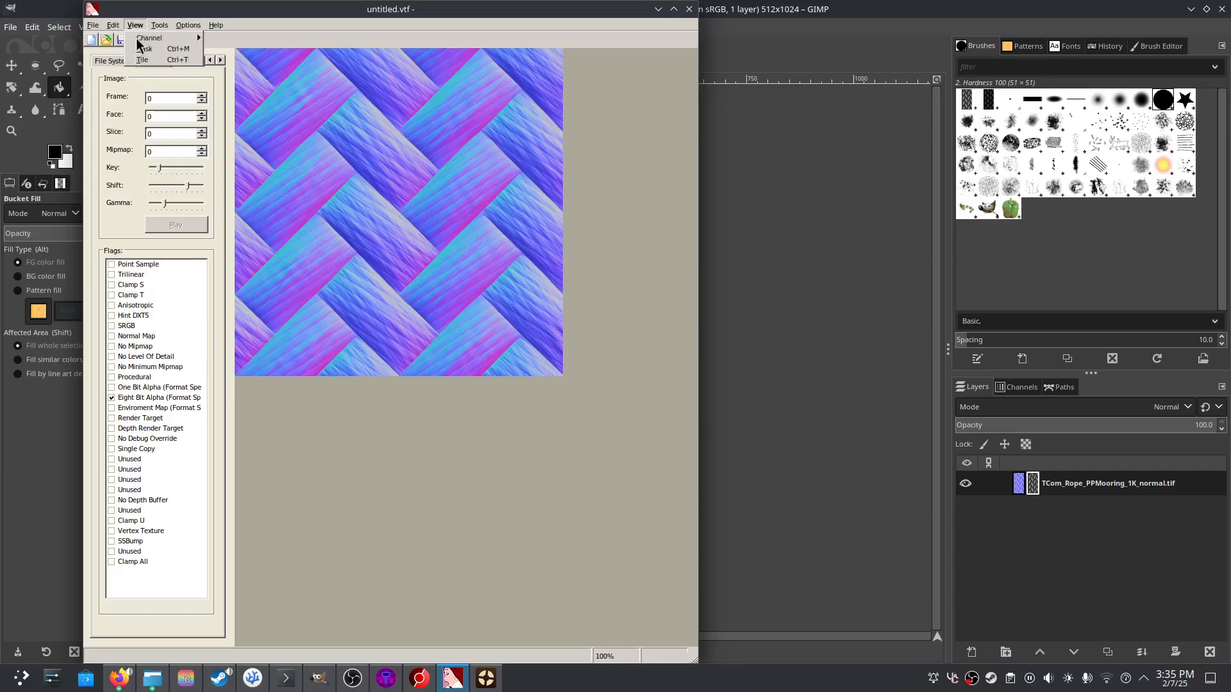
pyautogui.click(146, 49)
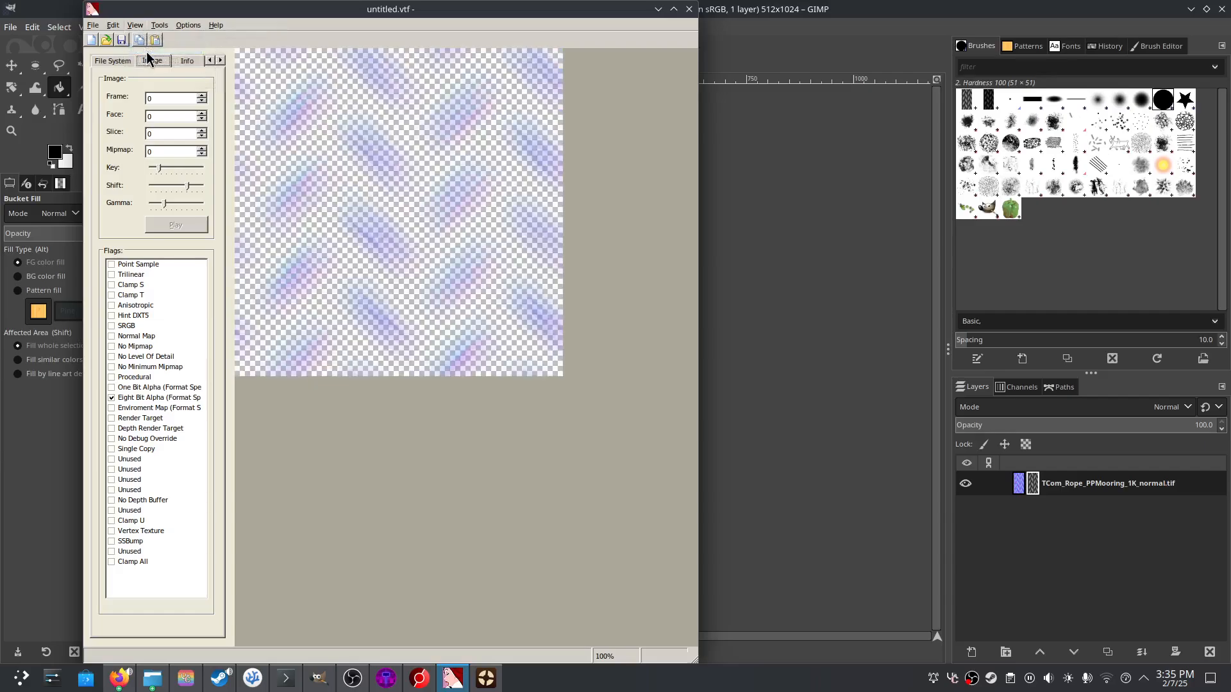
# - Save the texture as rope_mroa.vtf in the tf2 materials folder
pyautogui.click(93, 25)
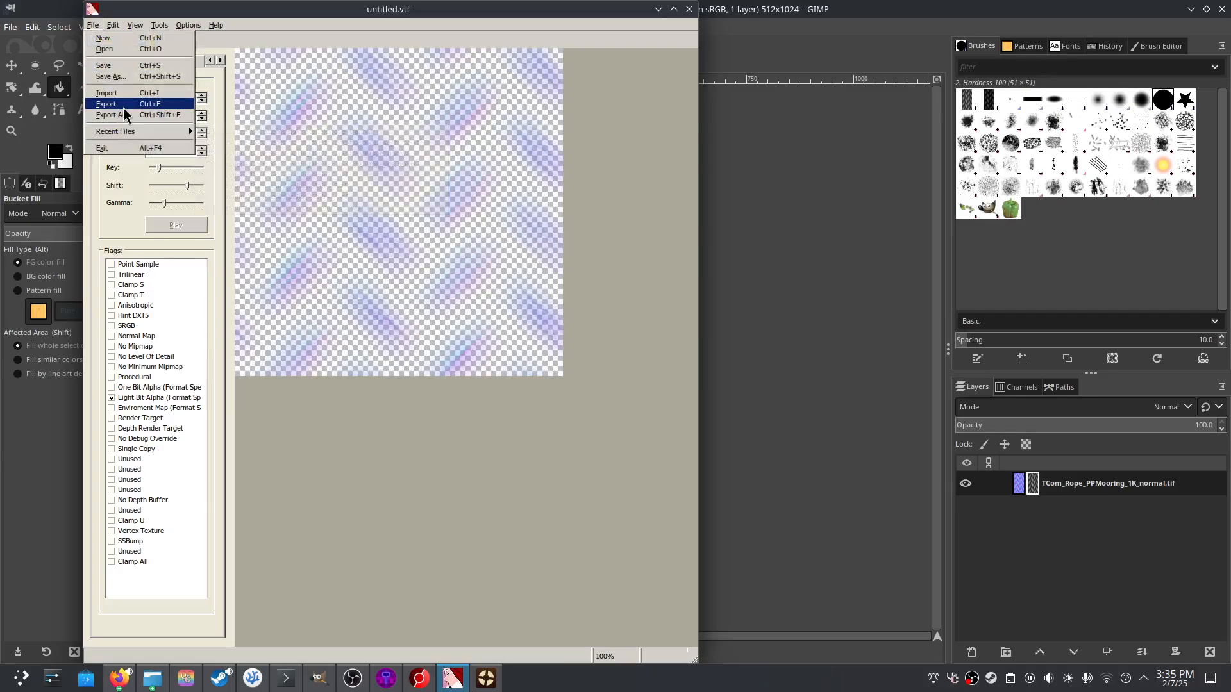
pyautogui.click(125, 68)
pyautogui.click(139, 92)
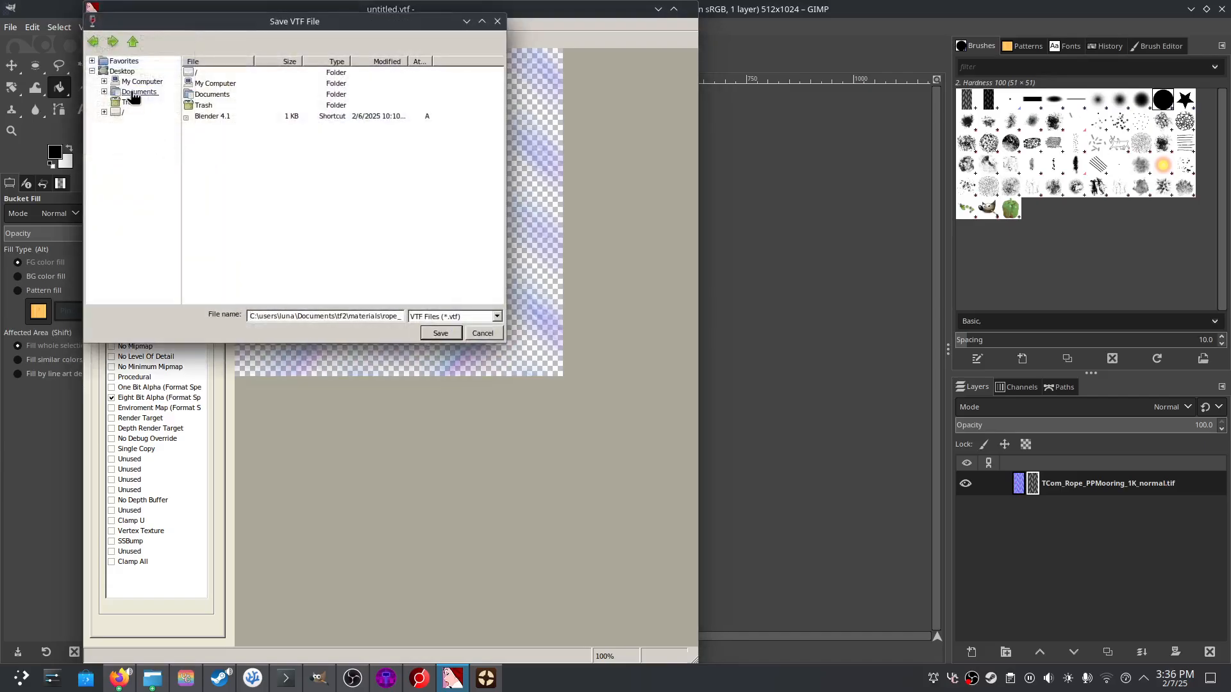
pyautogui.scroll(-5, 362, 62)
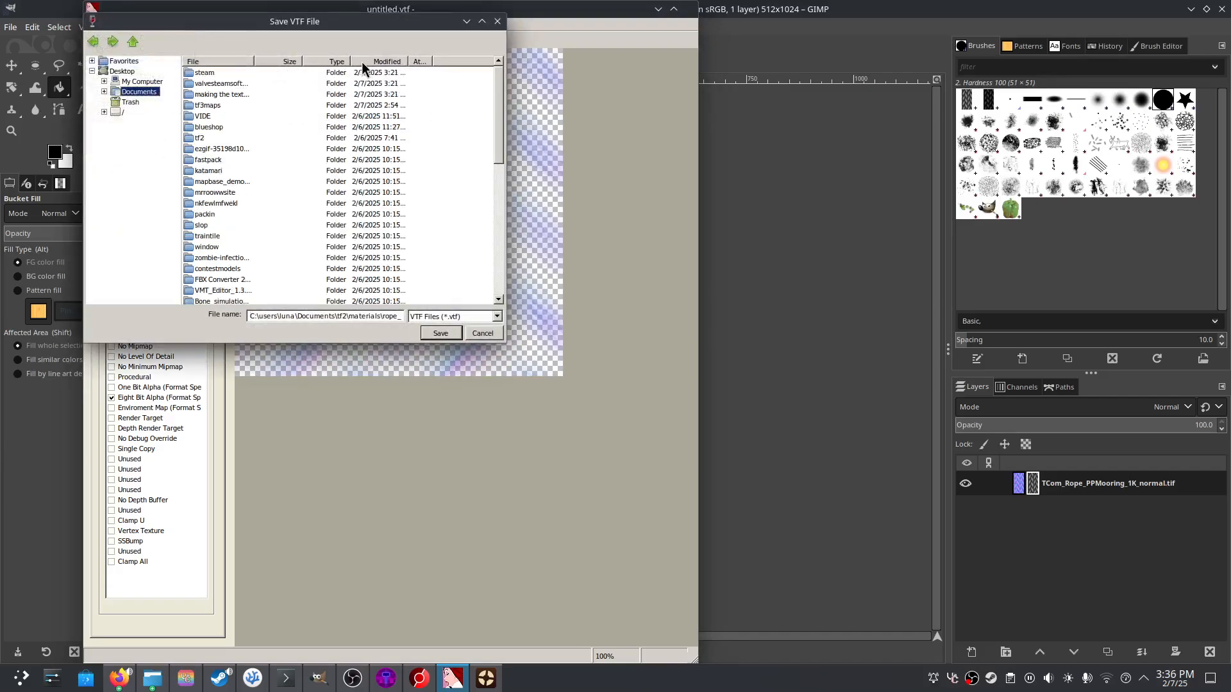
pyautogui.doubleClick(193, 136)
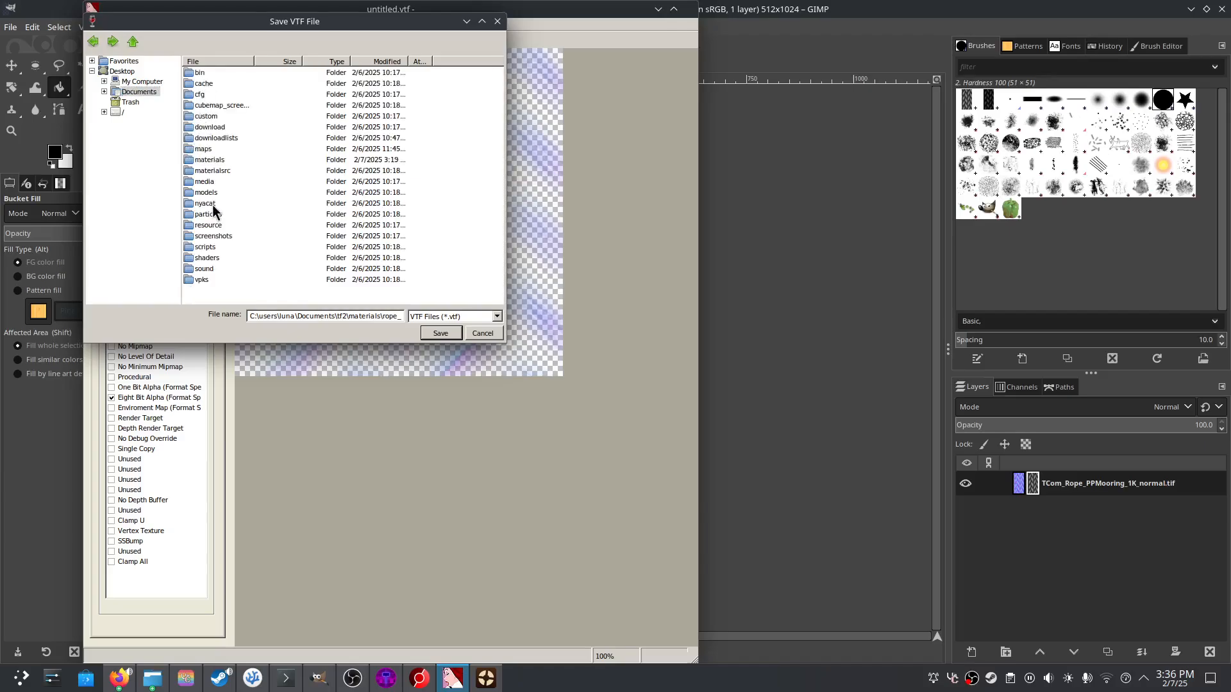
pyautogui.doubleClick(211, 160)
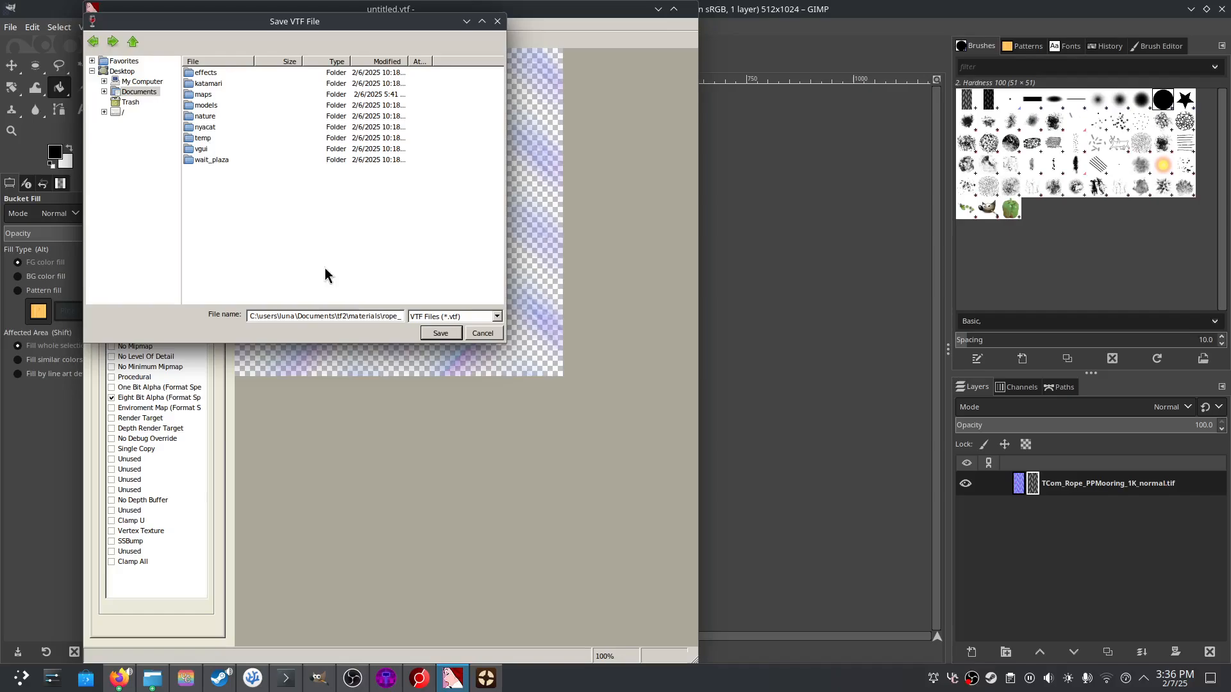
pyautogui.moveTo(397, 316); pyautogui.dragTo(403, 316)
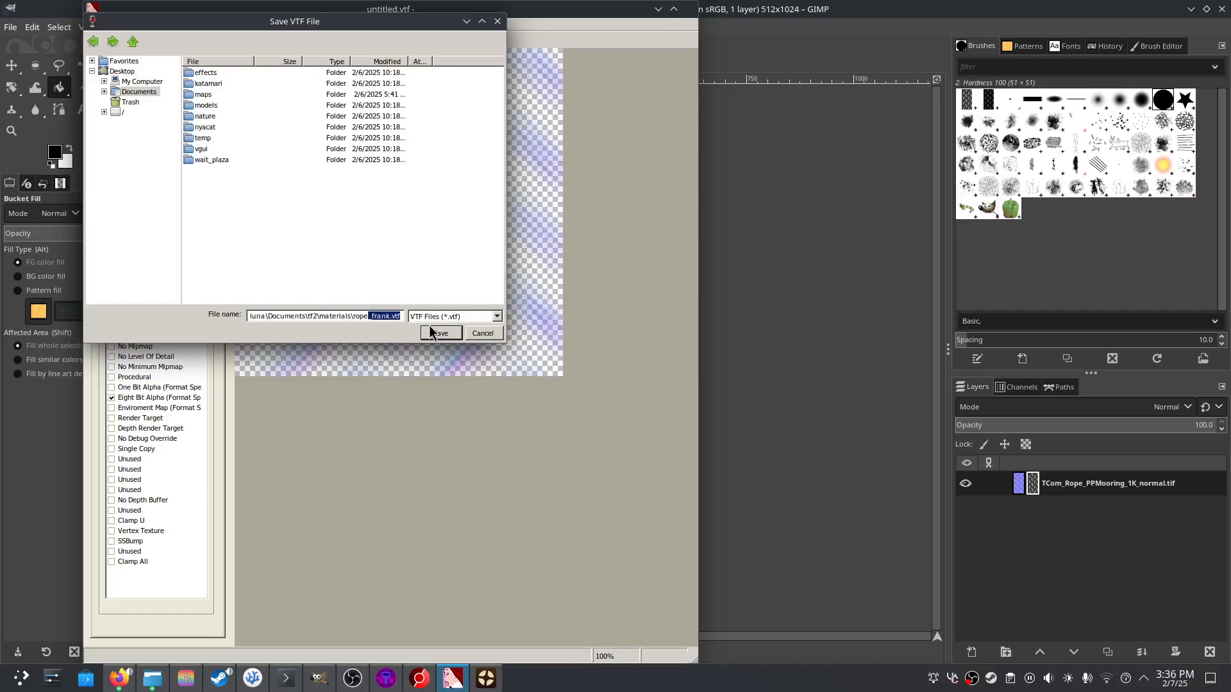
pyautogui.hotkey('ctrl', 'a')
pyautogui.write('r')
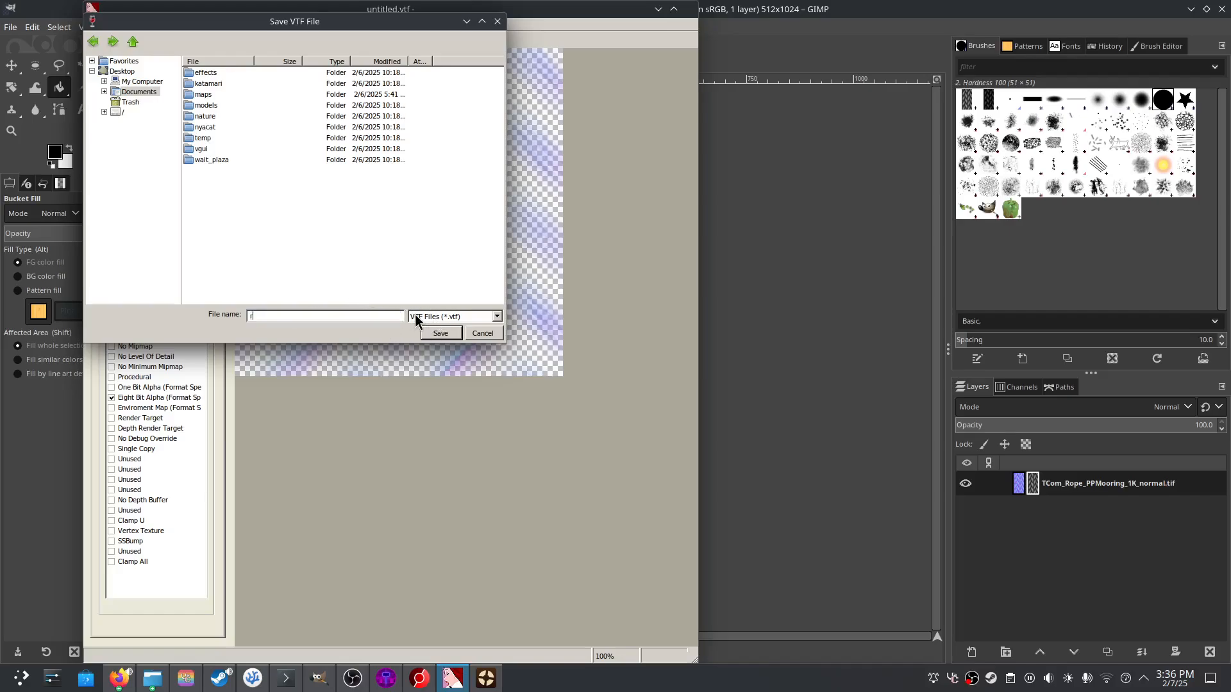
pyautogui.write('ope_mroa')
pyautogui.click(444, 332)
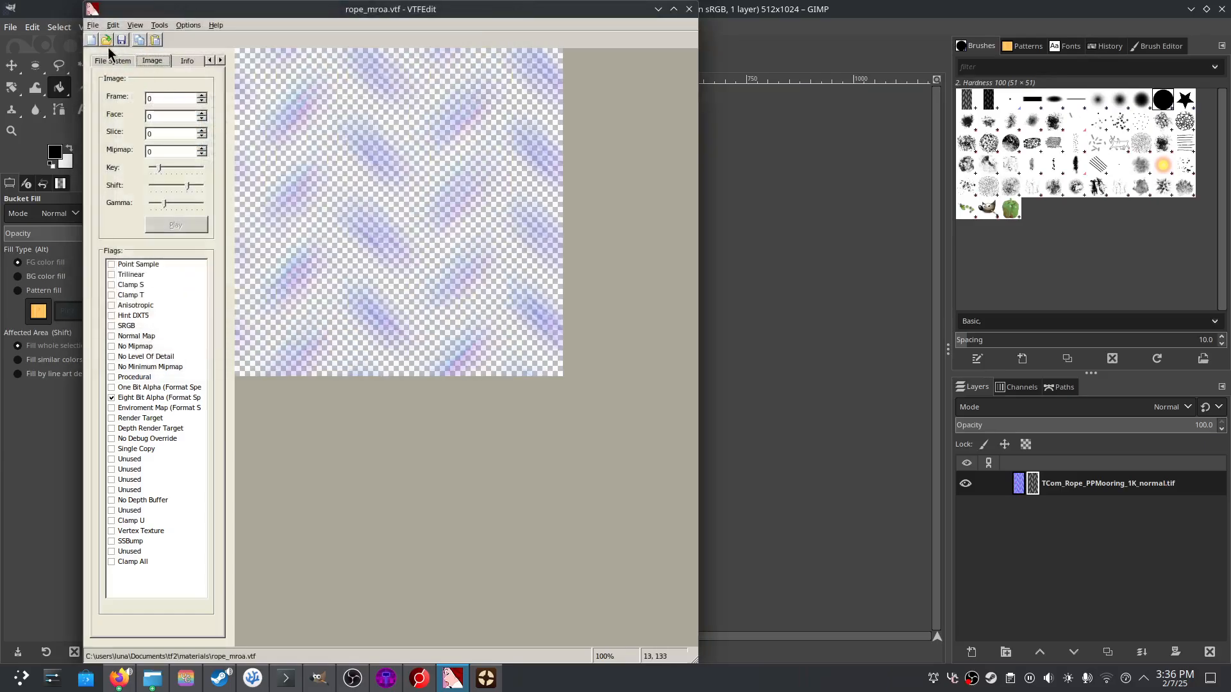
# - Import rope_defuse.png from the rope PNG folder with default VTF options
pyautogui.click(93, 25)
pyautogui.click(102, 90)
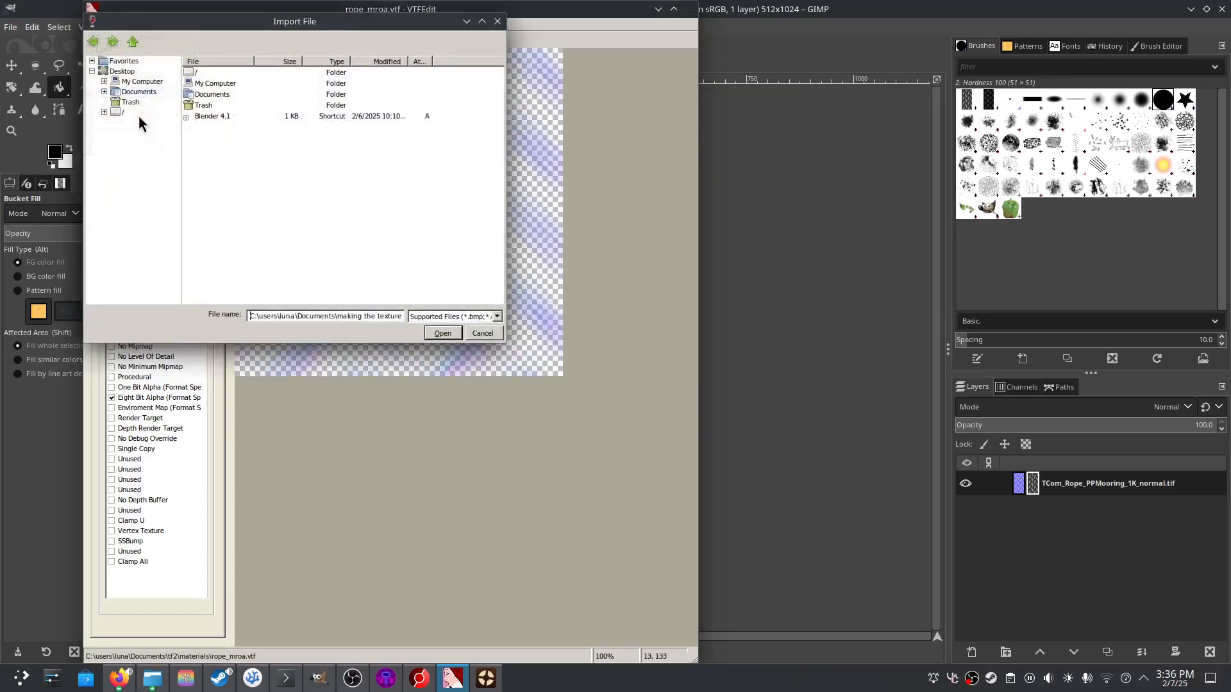
pyautogui.click(130, 93)
pyautogui.click(359, 61)
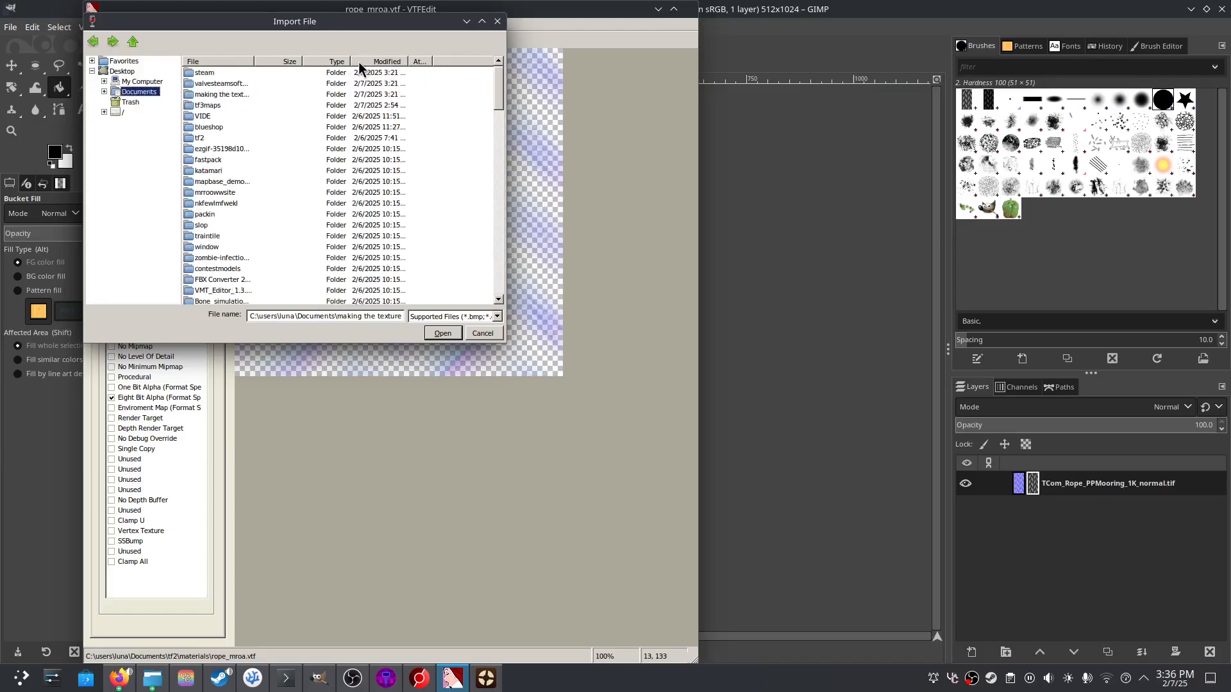
pyautogui.doubleClick(211, 94)
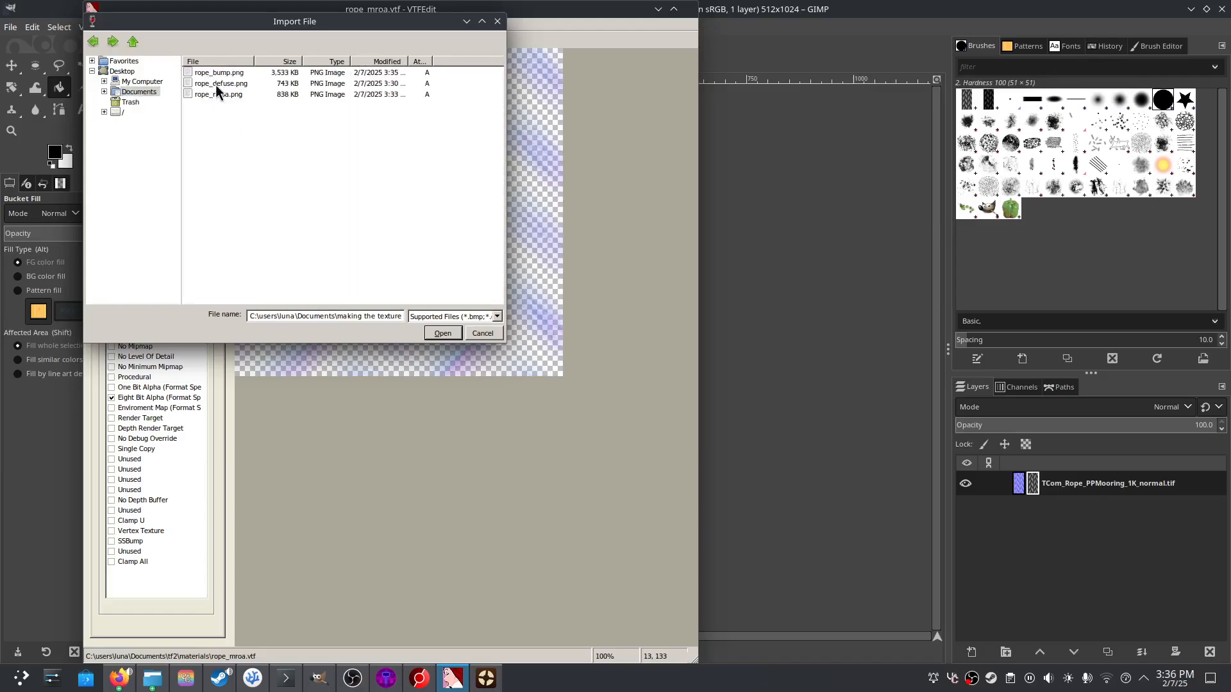
pyautogui.click(222, 83)
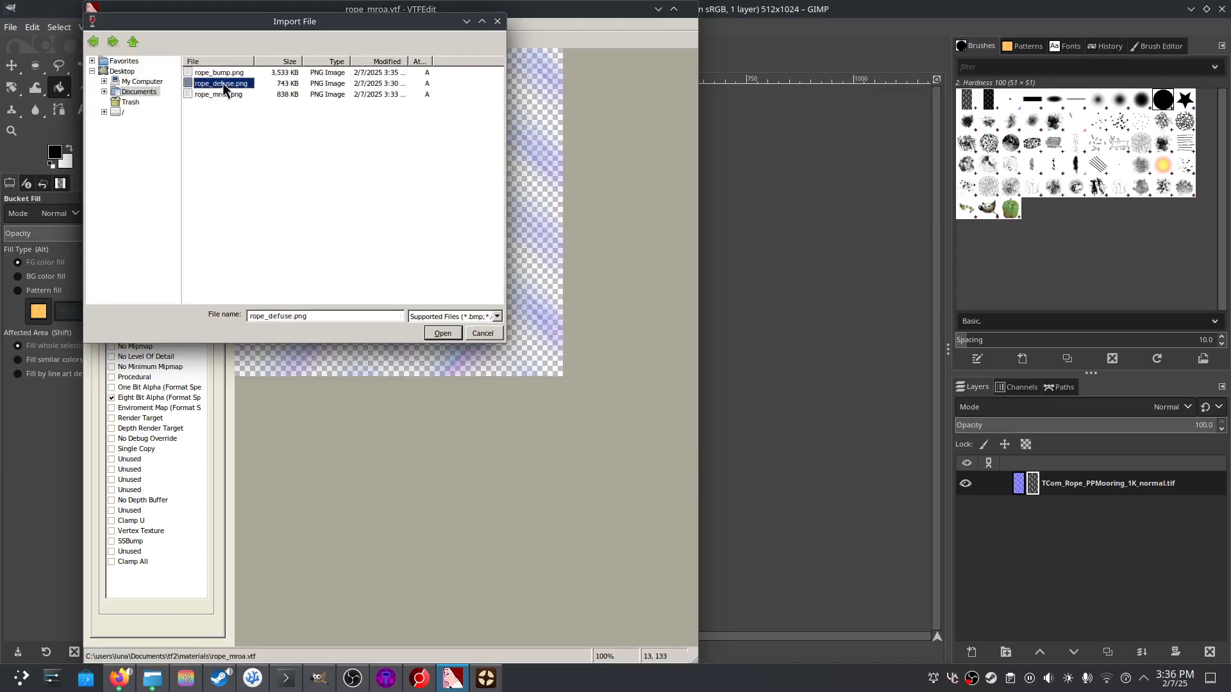
pyautogui.doubleClick(187, 83)
pyautogui.click(511, 485)
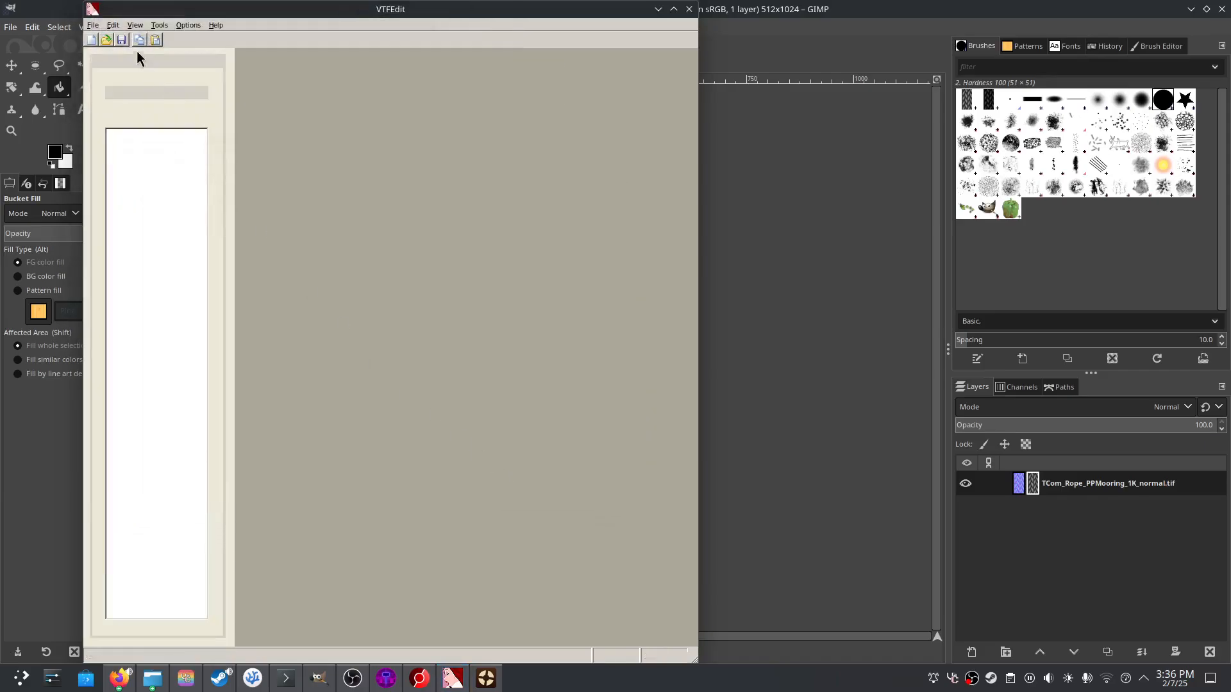
# - Save the diffuse texture as rope_defuse.vtf in the tf2 materials folder
pyautogui.click(94, 26)
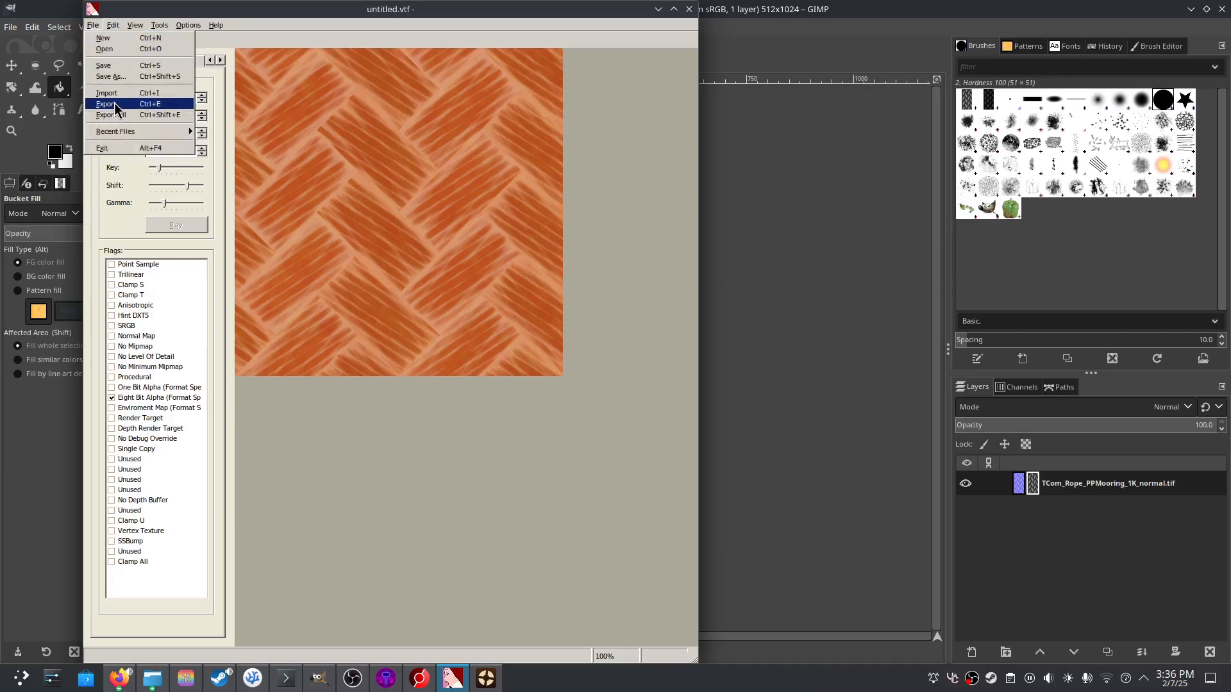
pyautogui.click(105, 65)
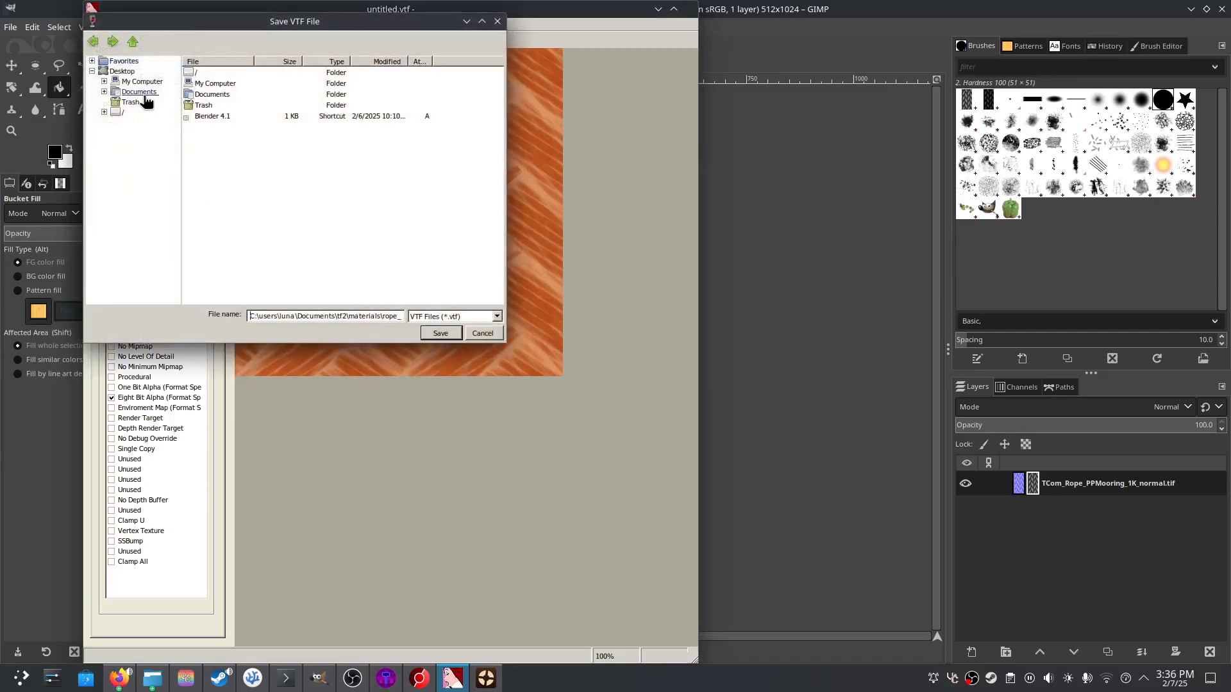
pyautogui.click(140, 92)
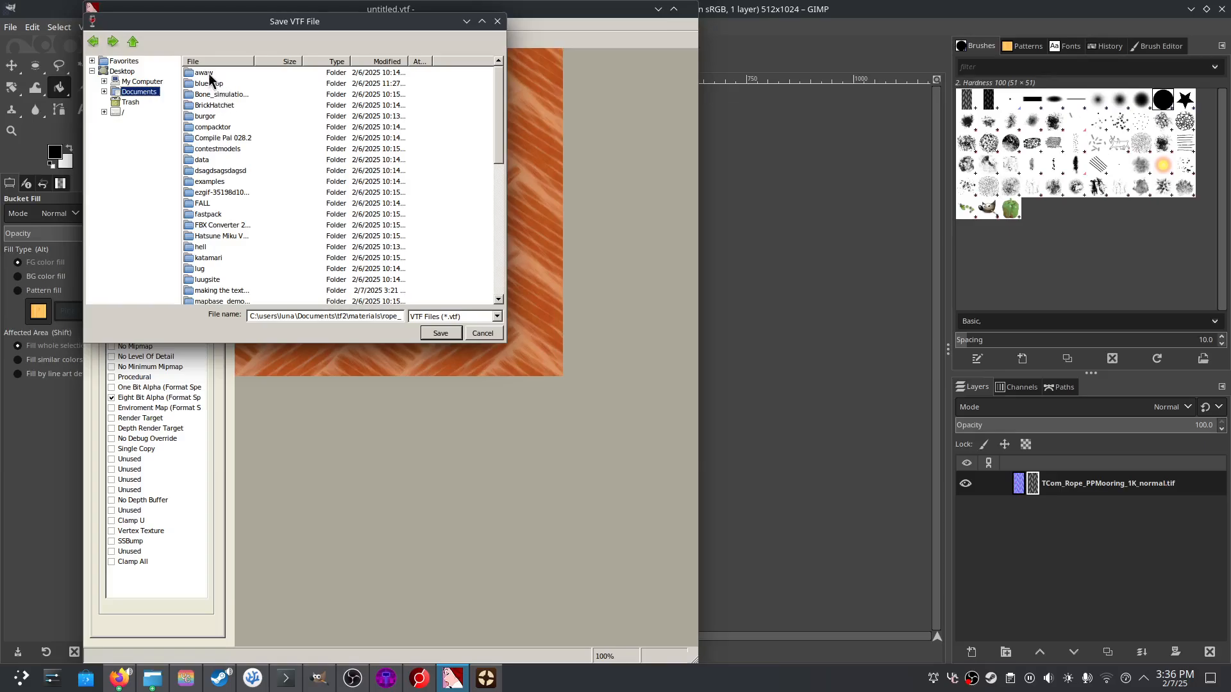
pyautogui.scroll(-2, 225, 224)
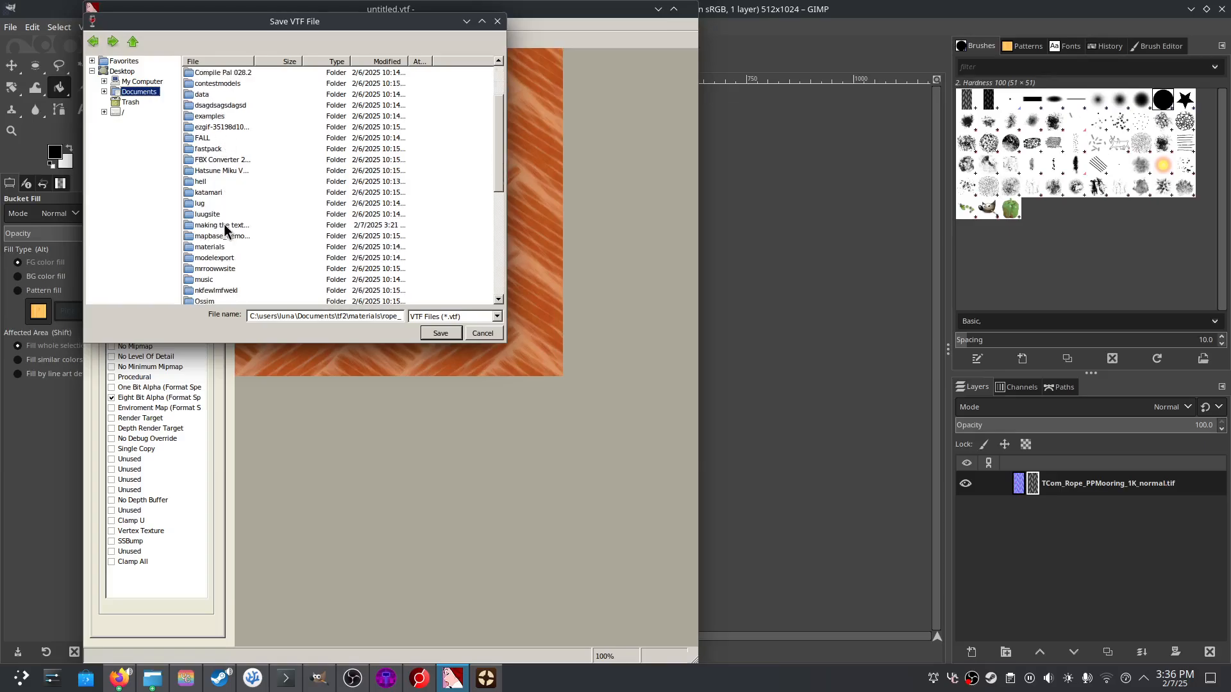
pyautogui.scroll(2, 225, 224)
pyautogui.click(375, 63)
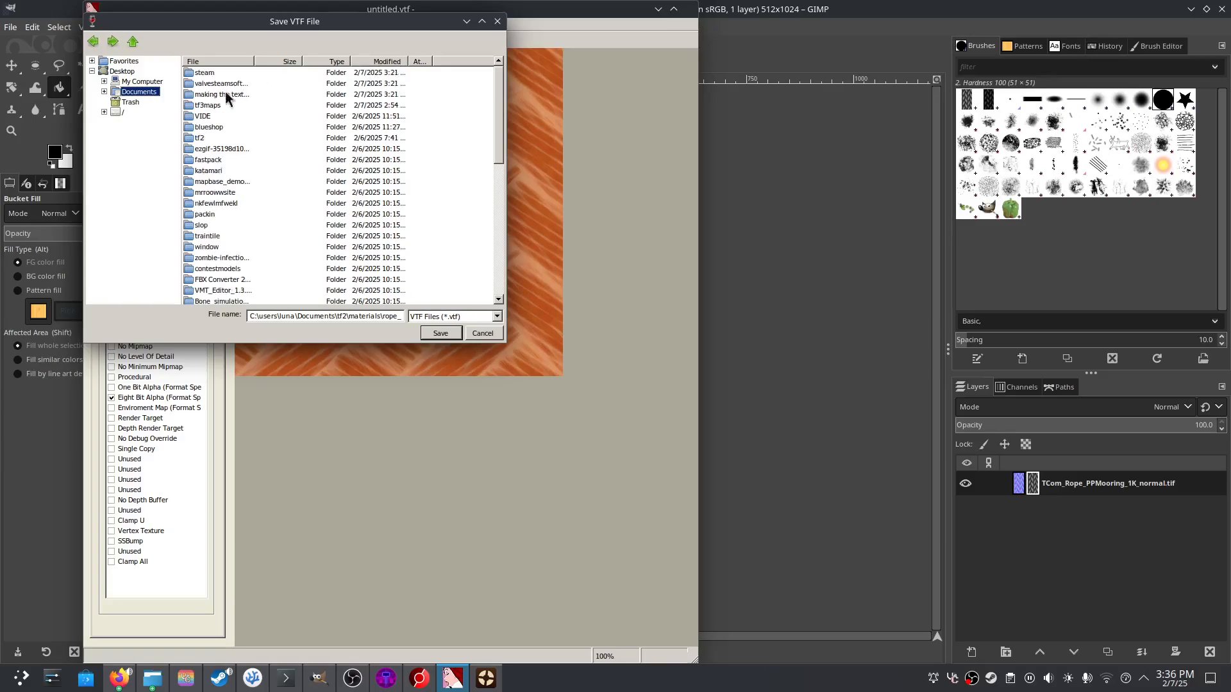
pyautogui.doubleClick(196, 137)
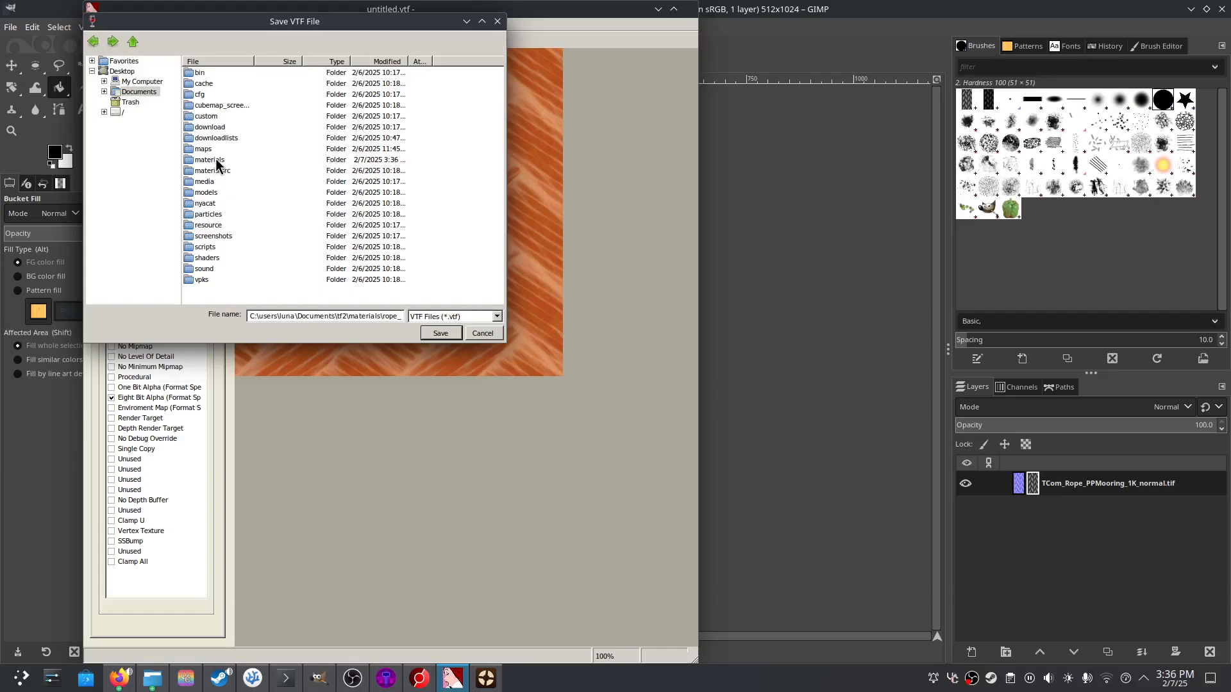
pyautogui.doubleClick(215, 158)
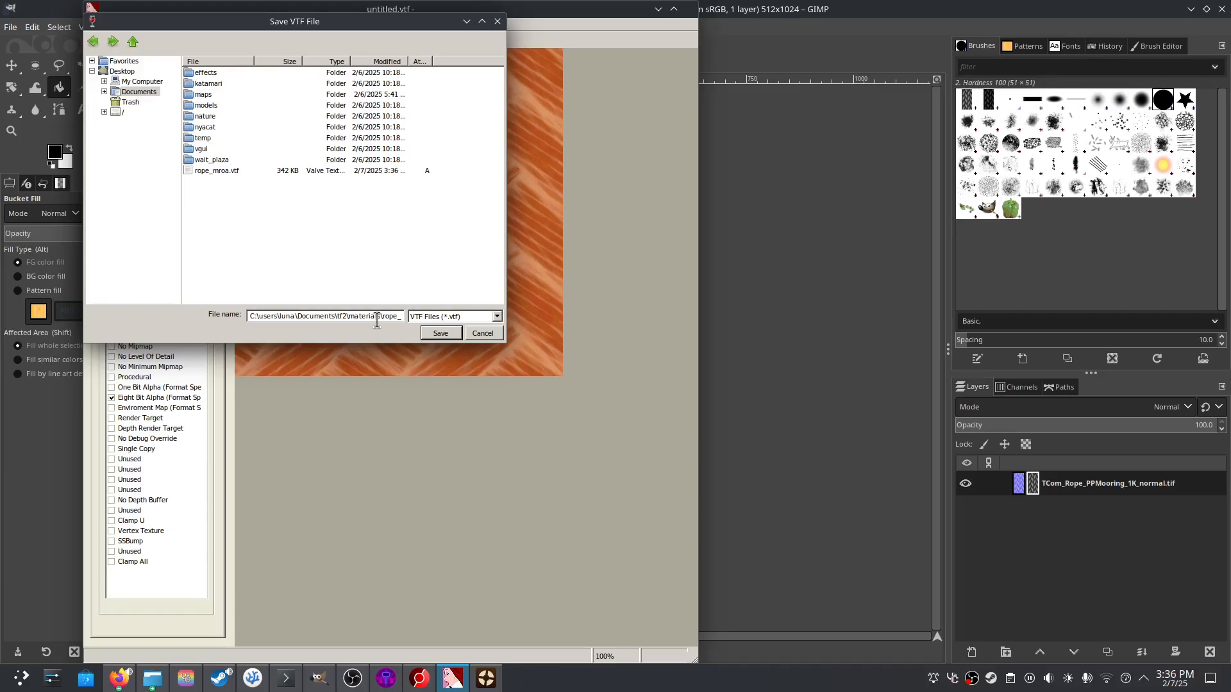
pyautogui.hotkey('ctrl', 'a')
pyautogui.write('rope_')
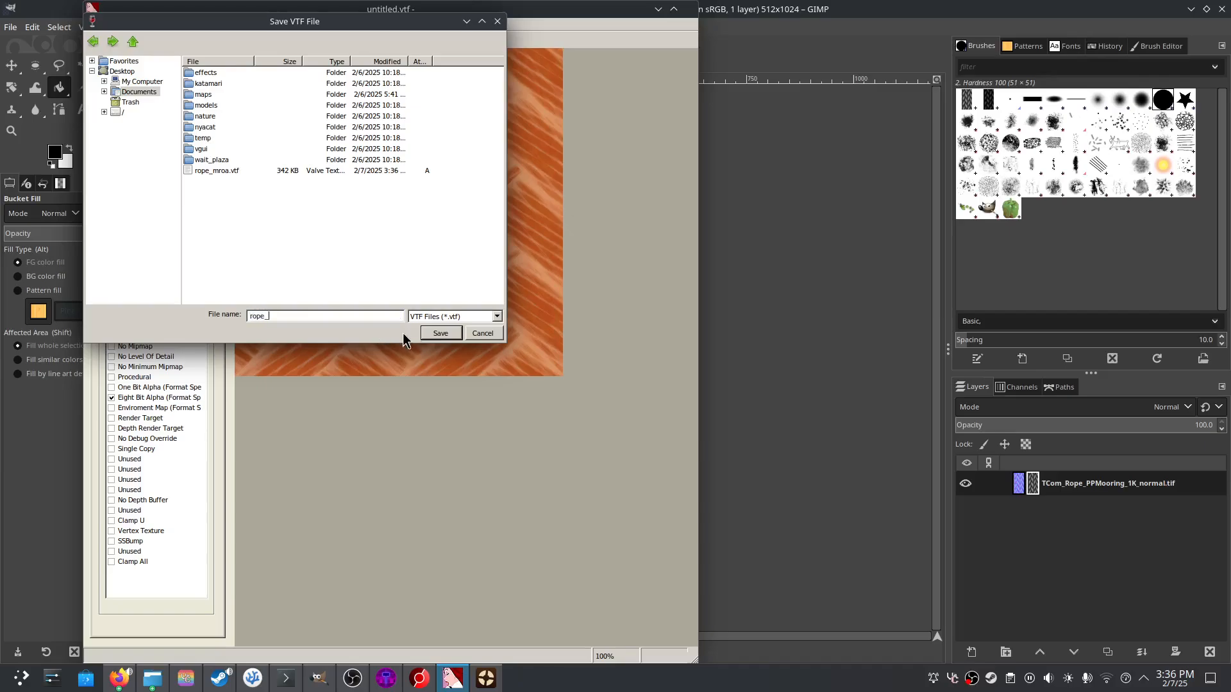
pyautogui.write('defuse')
pyautogui.click(448, 332)
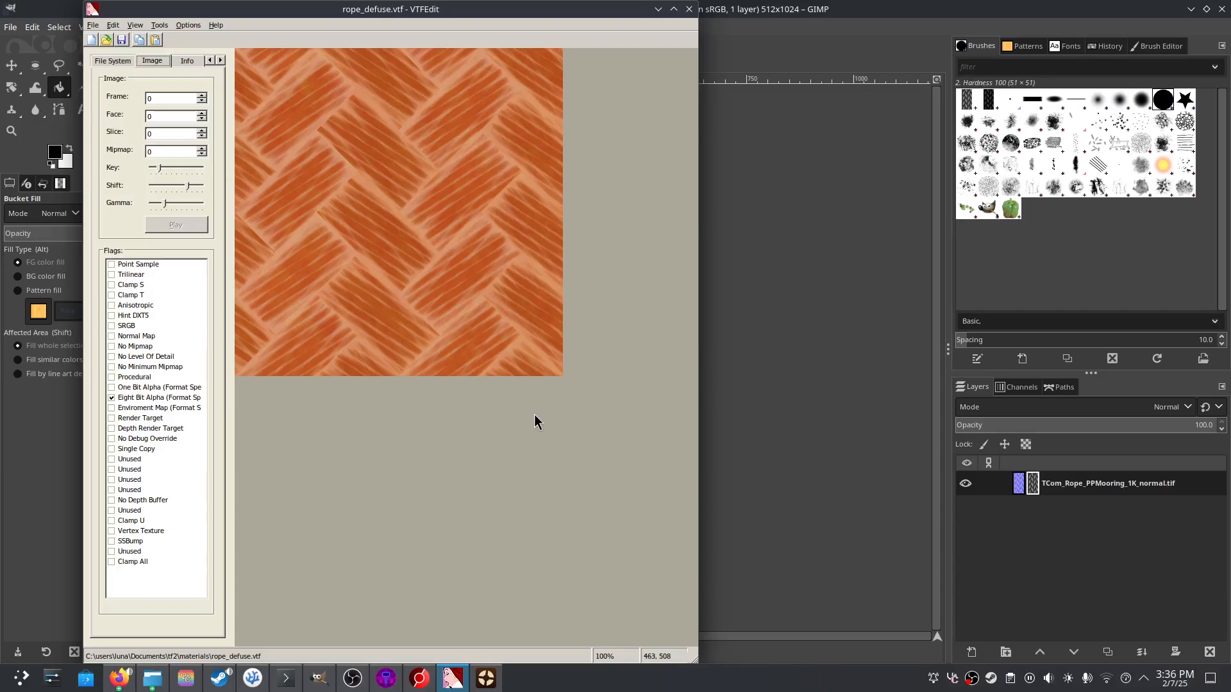
# - Browse Documents, the materials folders and Trash looking for the source PNGs
pyautogui.click(95, 26)
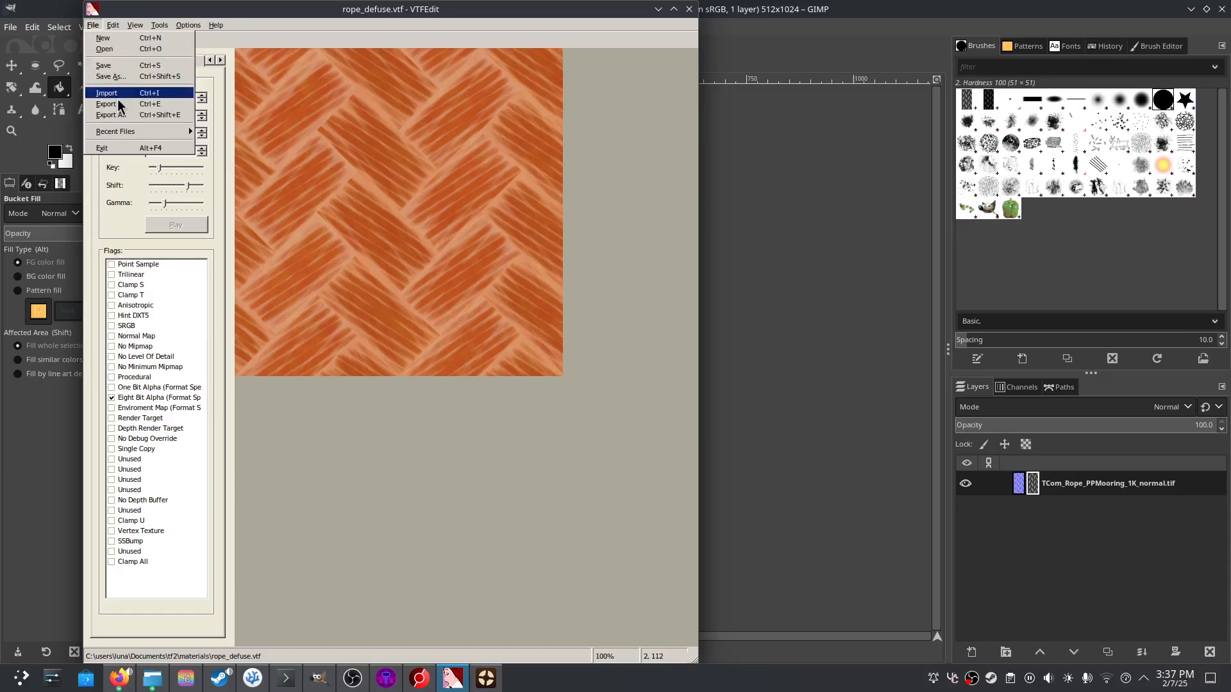
pyautogui.press('Escape')
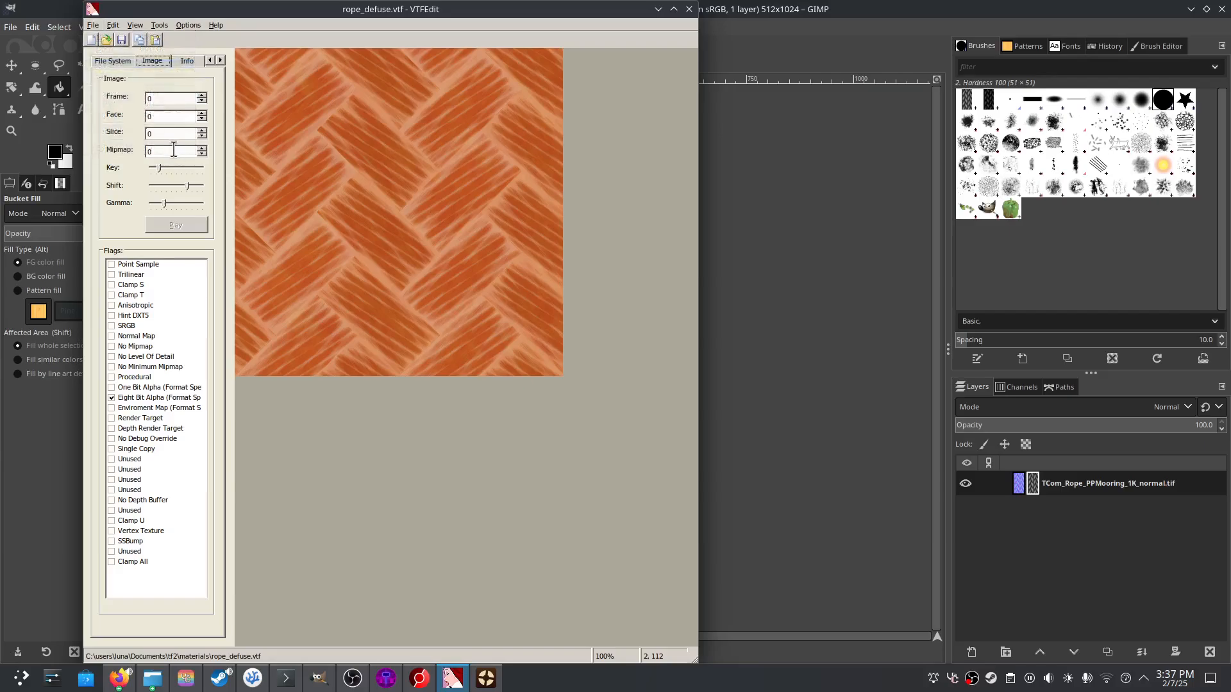
pyautogui.click(95, 26)
pyautogui.click(119, 92)
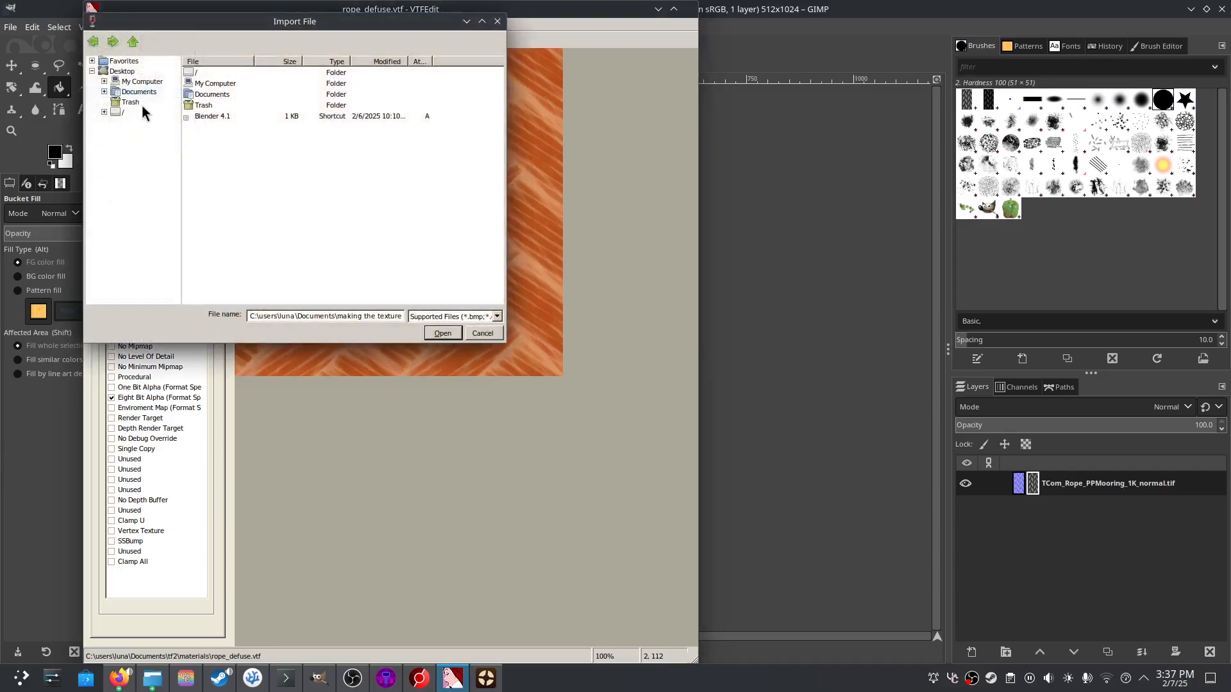
pyautogui.click(139, 93)
pyautogui.scroll(-3, 247, 161)
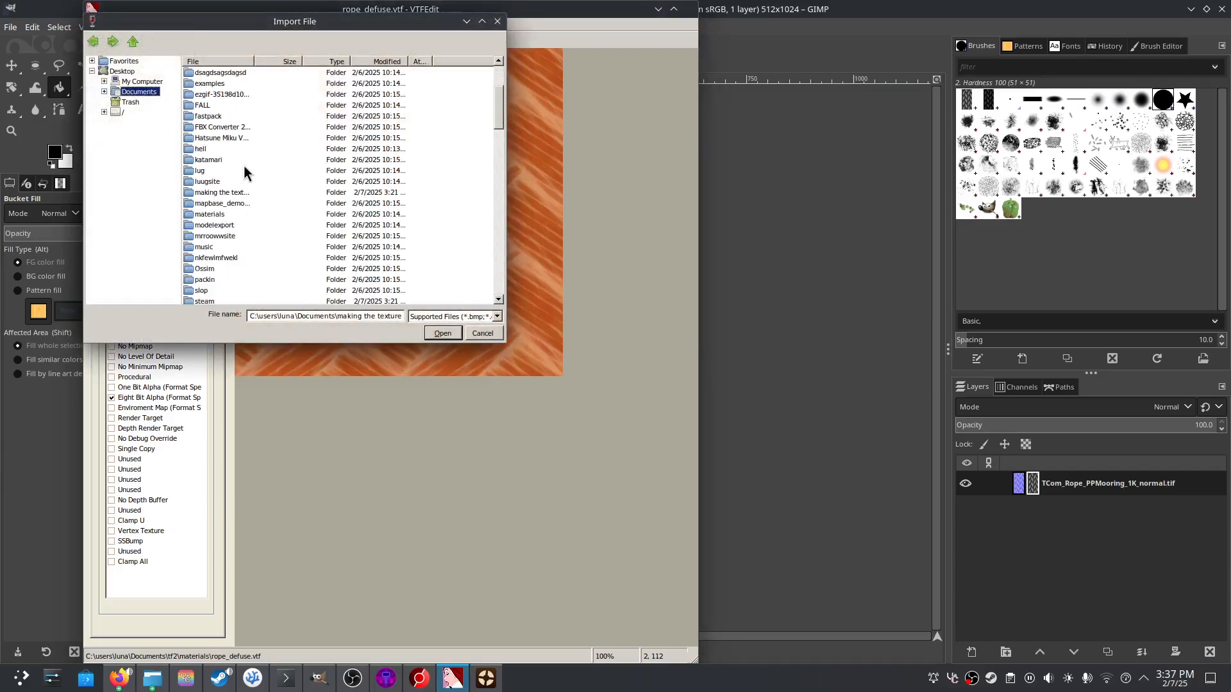
pyautogui.doubleClick(224, 213)
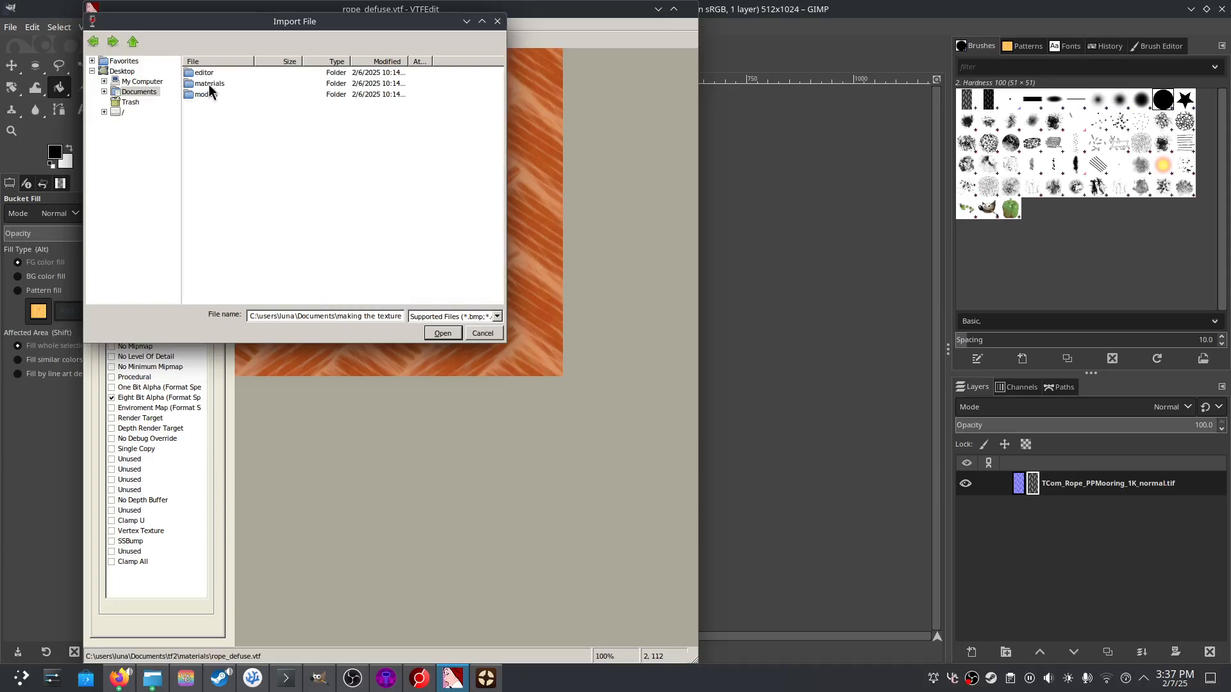
pyautogui.doubleClick(209, 83)
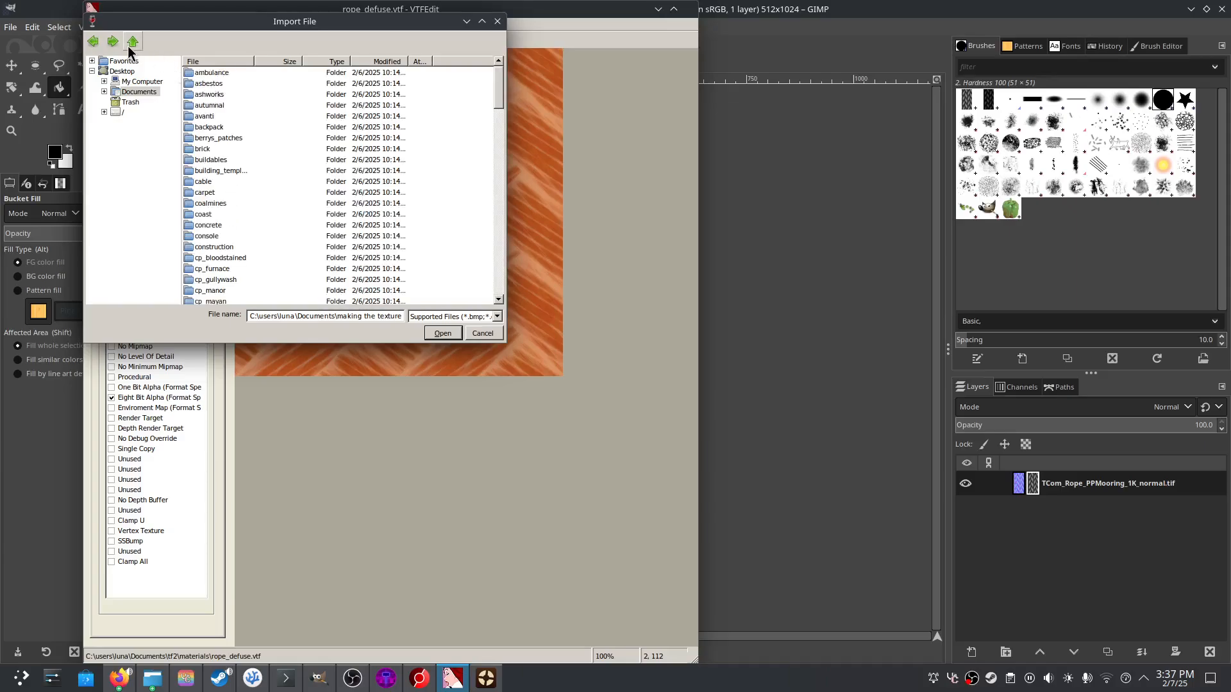
pyautogui.click(140, 93)
pyautogui.click(131, 103)
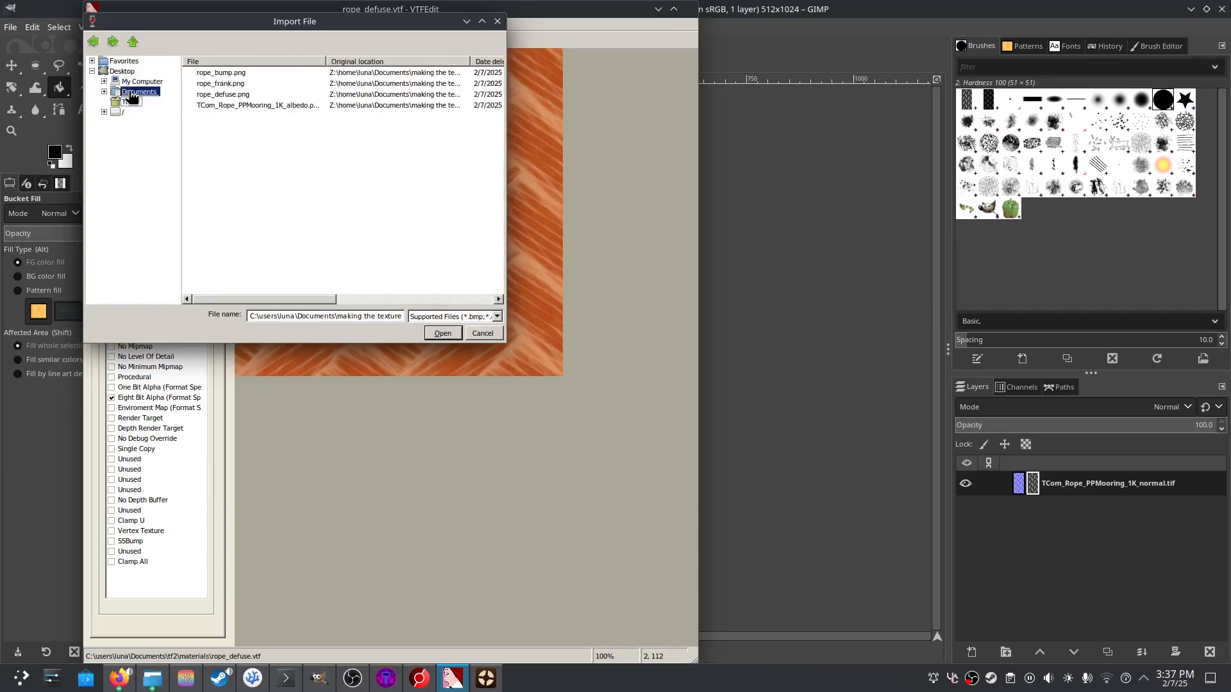
# - Open the finish folder, pick rope_bump.png, then cancel that import
pyautogui.doubleClick(213, 95)
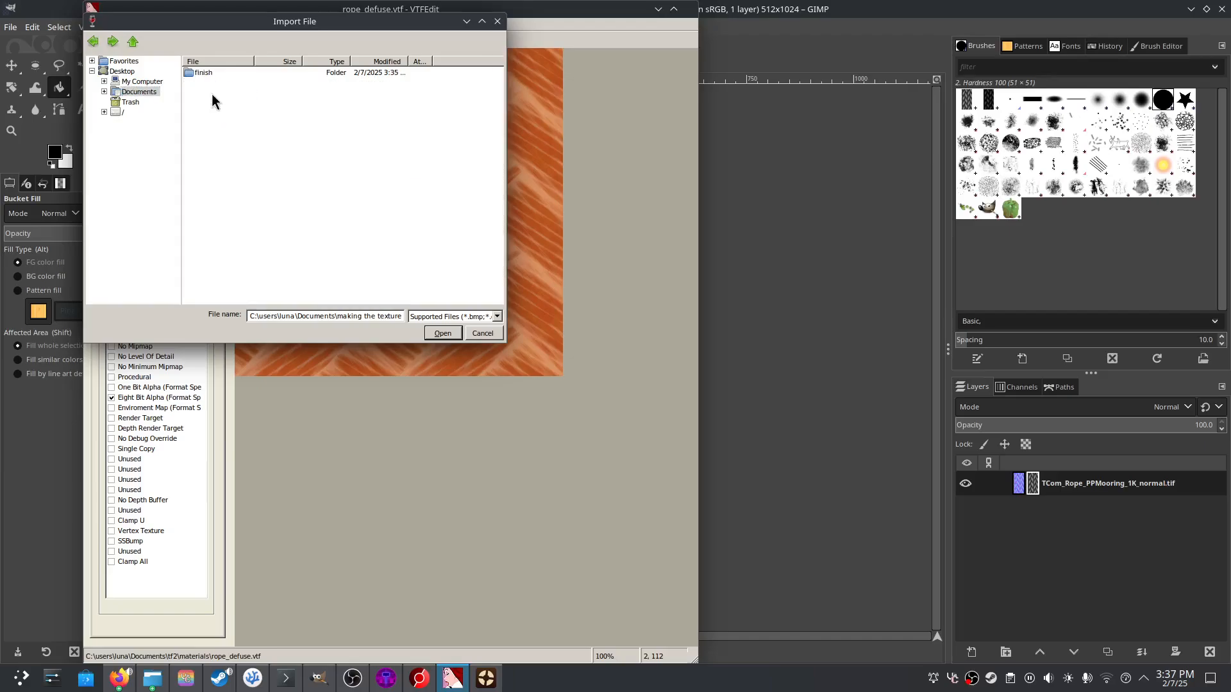
pyautogui.doubleClick(204, 71)
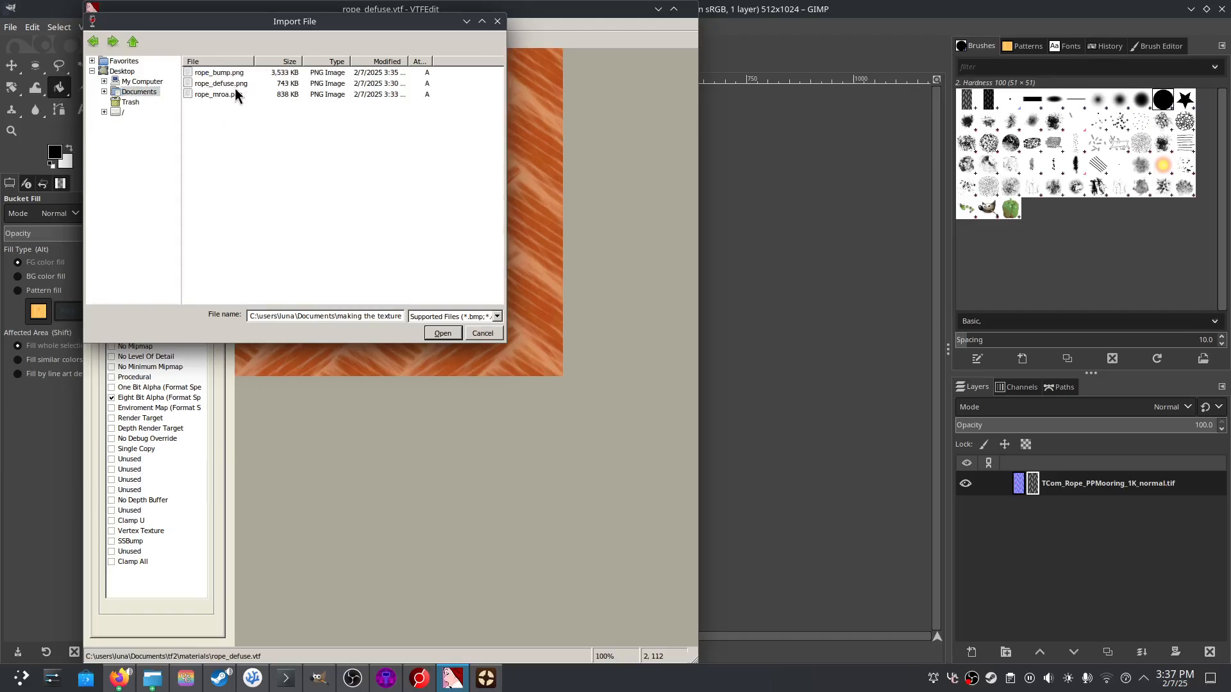
pyautogui.click(223, 73)
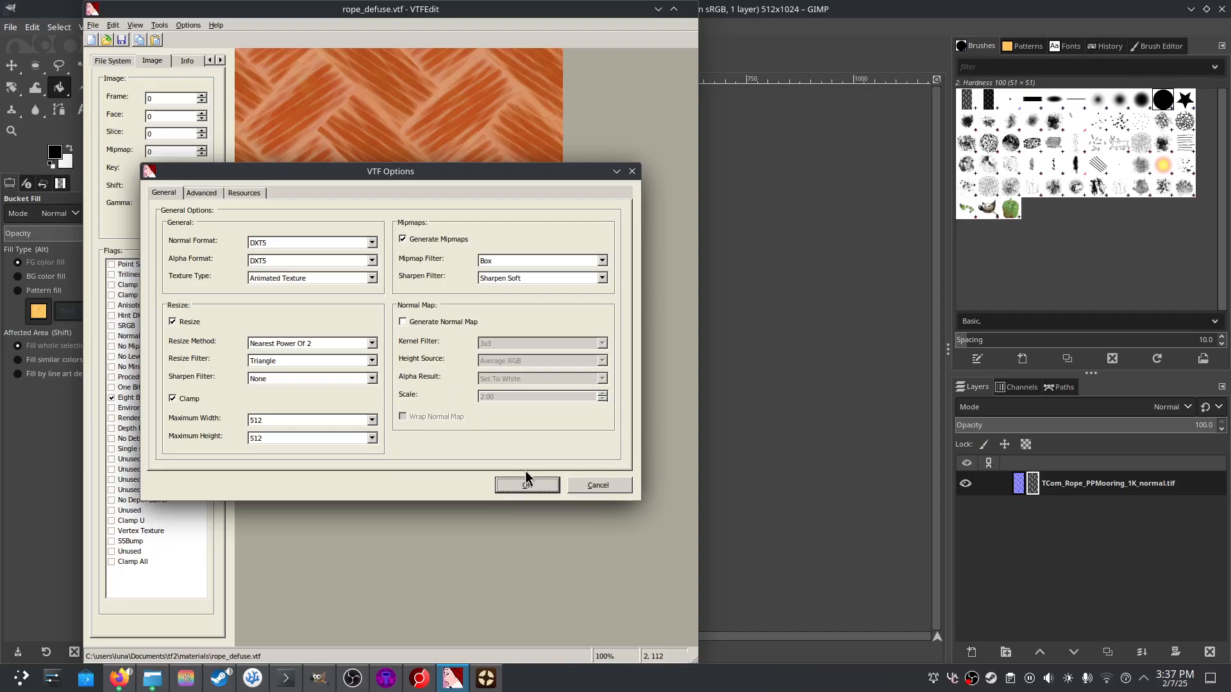
pyautogui.click(573, 486)
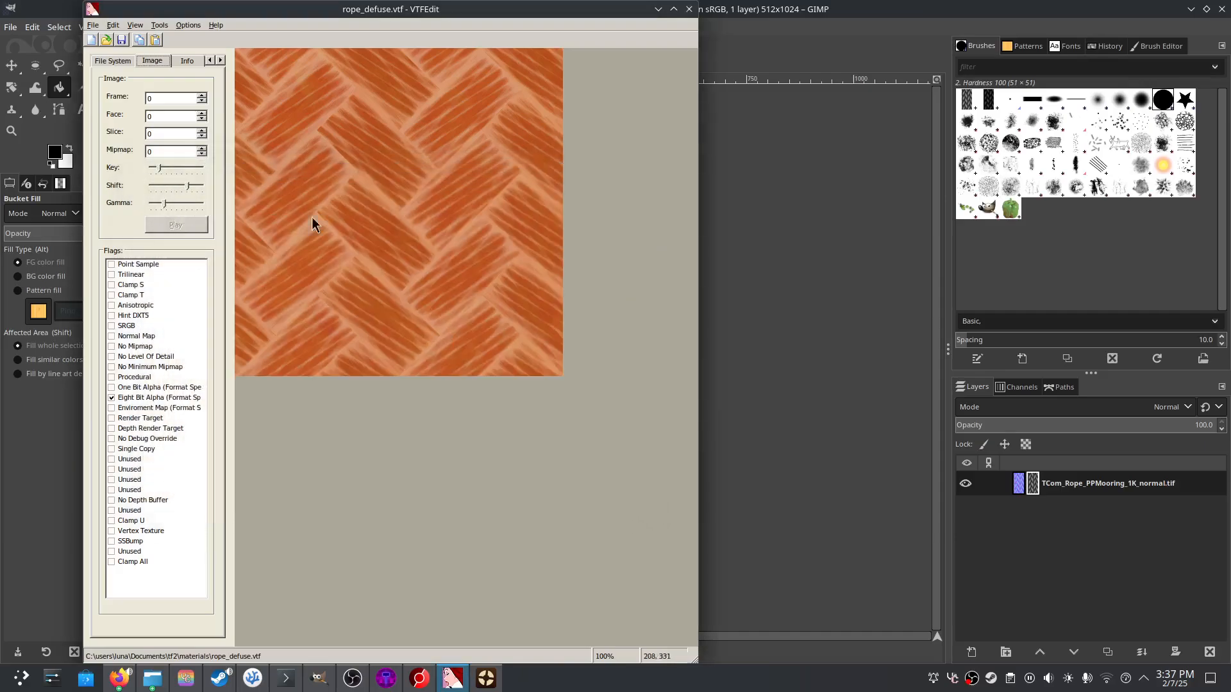
# - Import rope_mroa.png from the texture-making finish folder with default VTF options
pyautogui.click(93, 25)
pyautogui.click(119, 97)
pyautogui.click(139, 91)
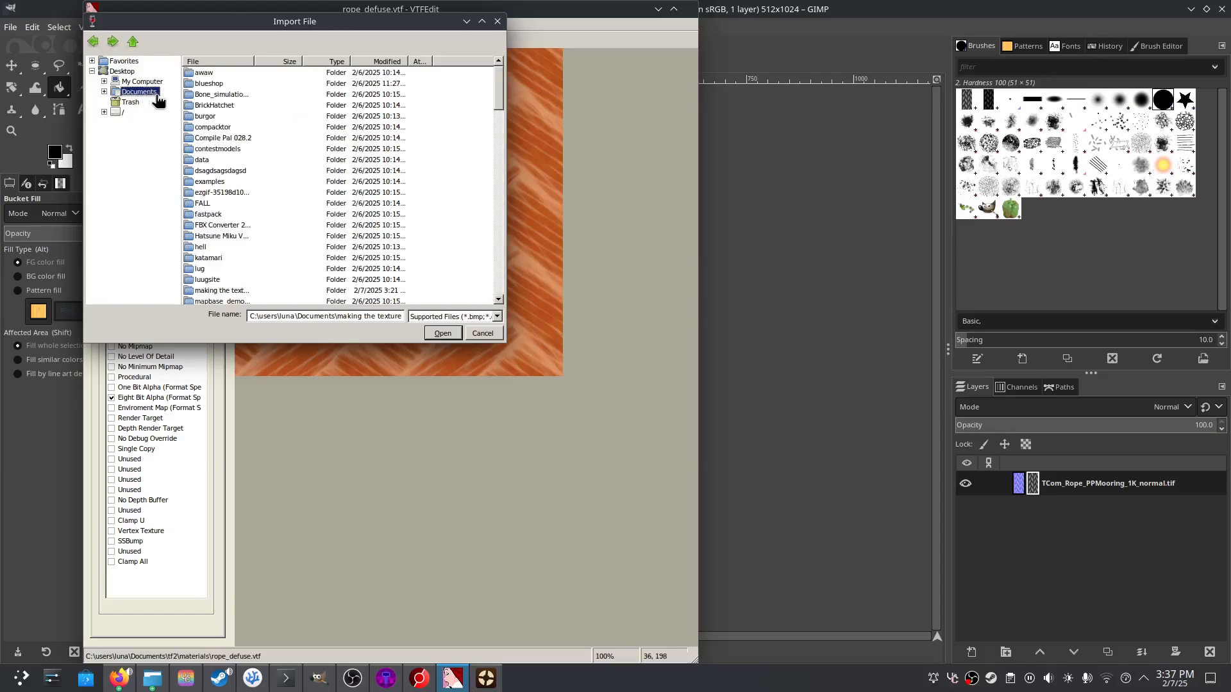
pyautogui.click(359, 62)
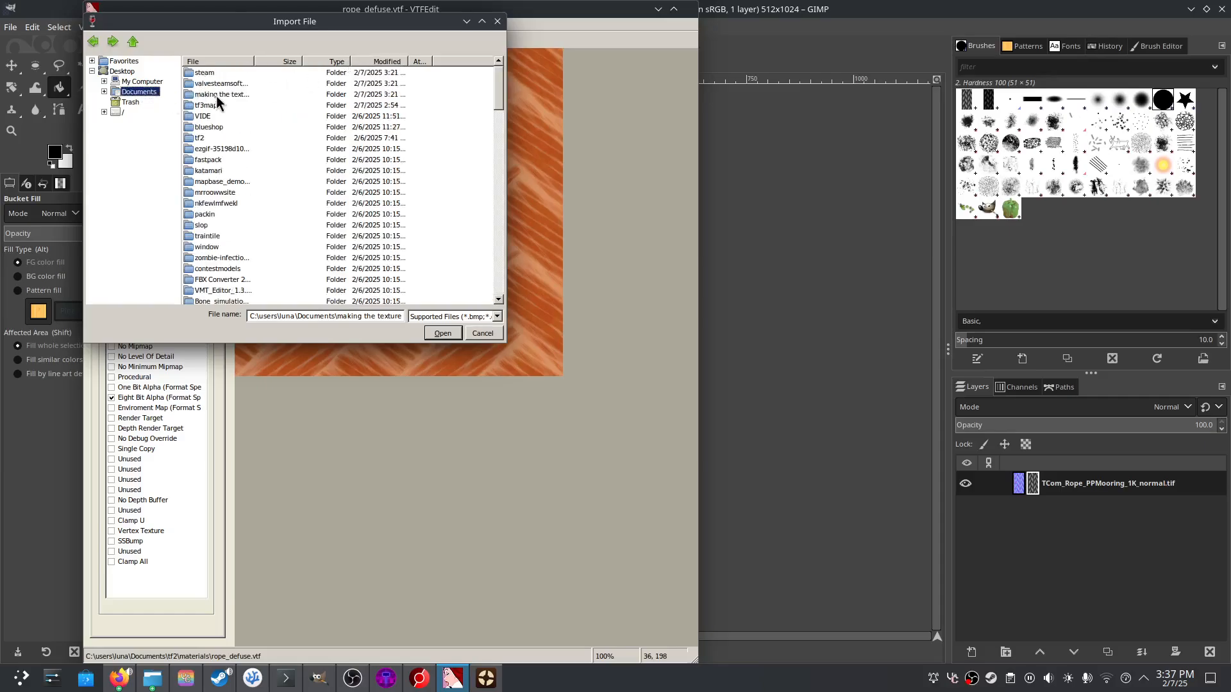
pyautogui.doubleClick(218, 102)
pyautogui.doubleClick(209, 72)
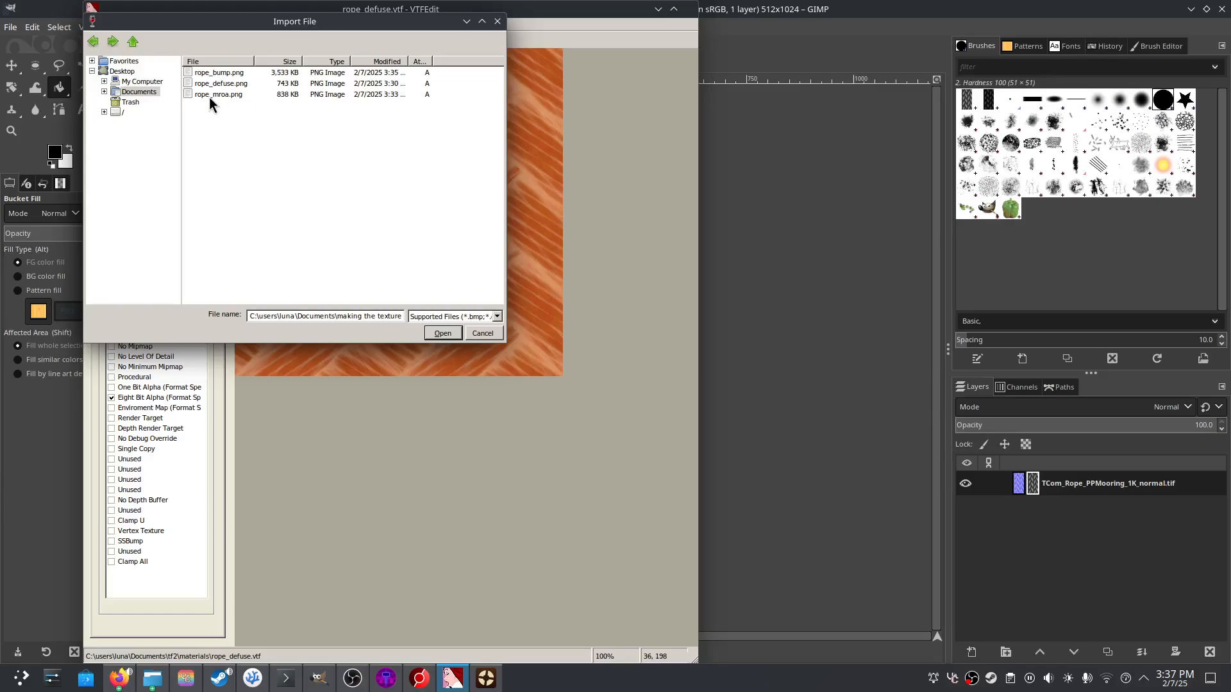
pyautogui.click(212, 94)
pyautogui.click(442, 333)
pyautogui.click(537, 482)
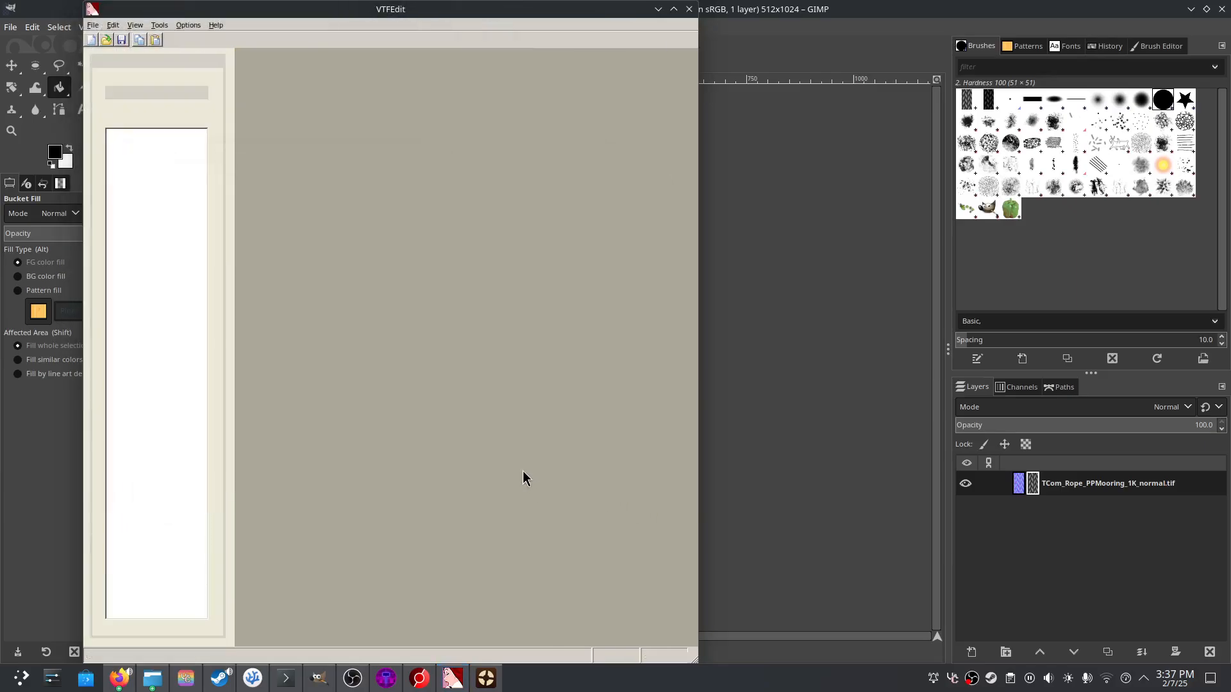
# - Save the cyan packed texture over the existing rope_mroa.vtf in Documents\tf2\materials
pyautogui.click(93, 25)
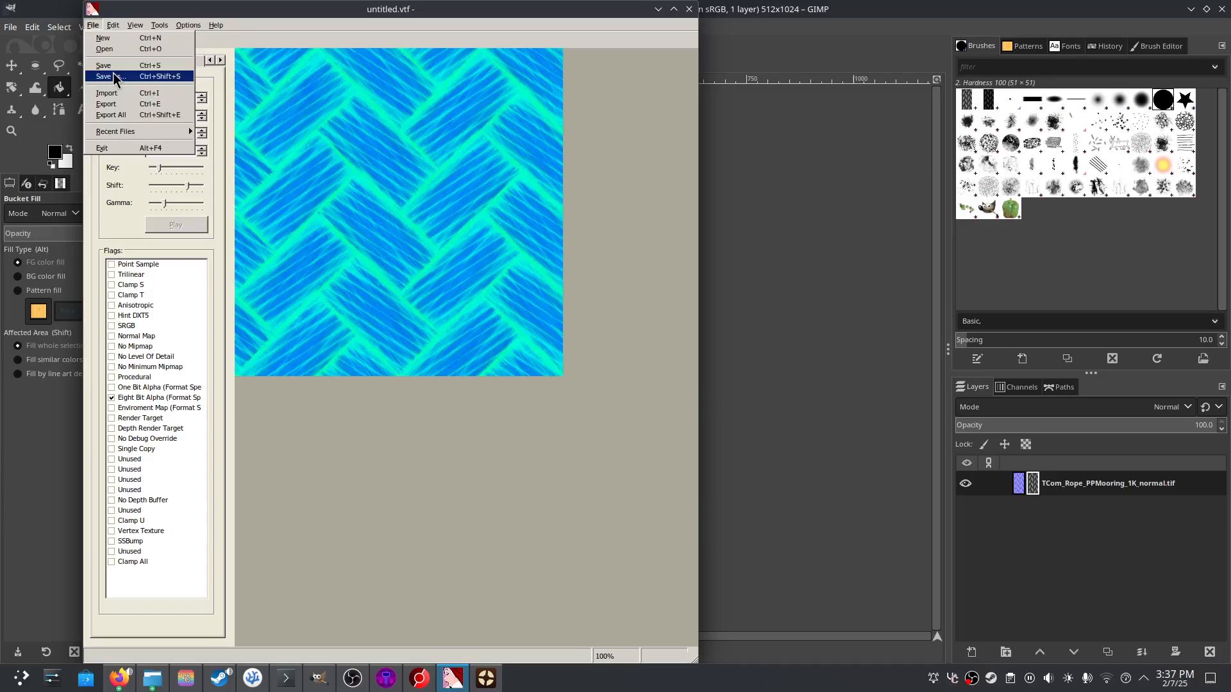
pyautogui.click(110, 76)
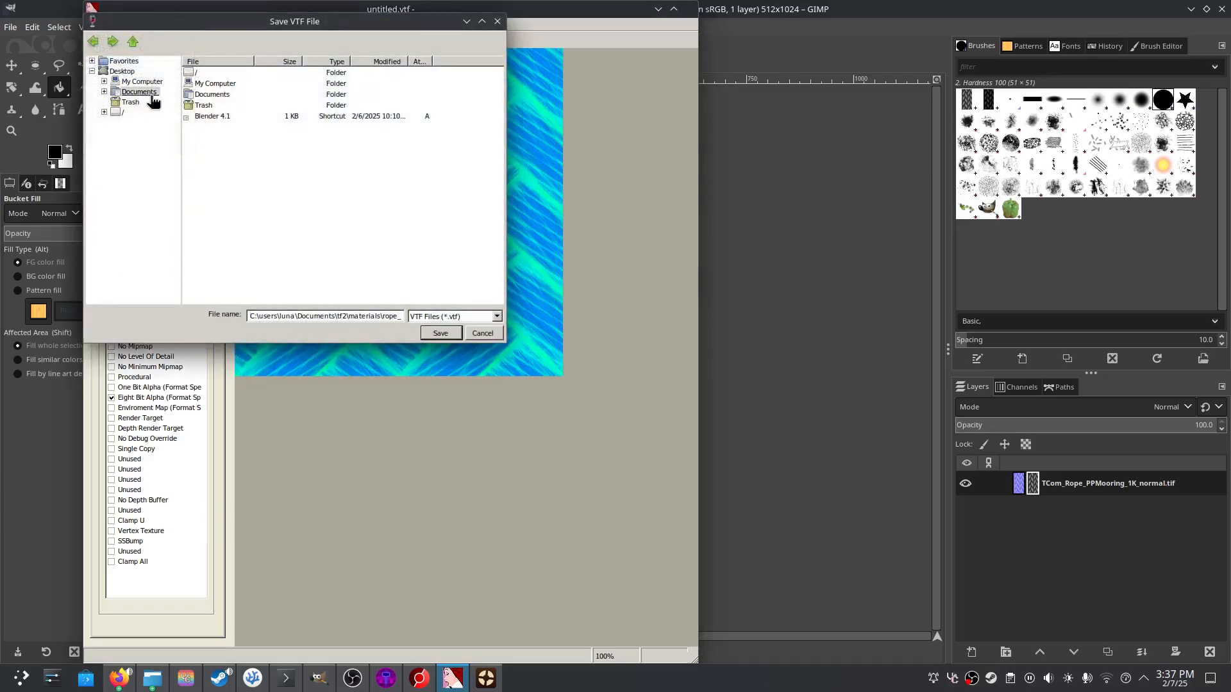
pyautogui.click(375, 61)
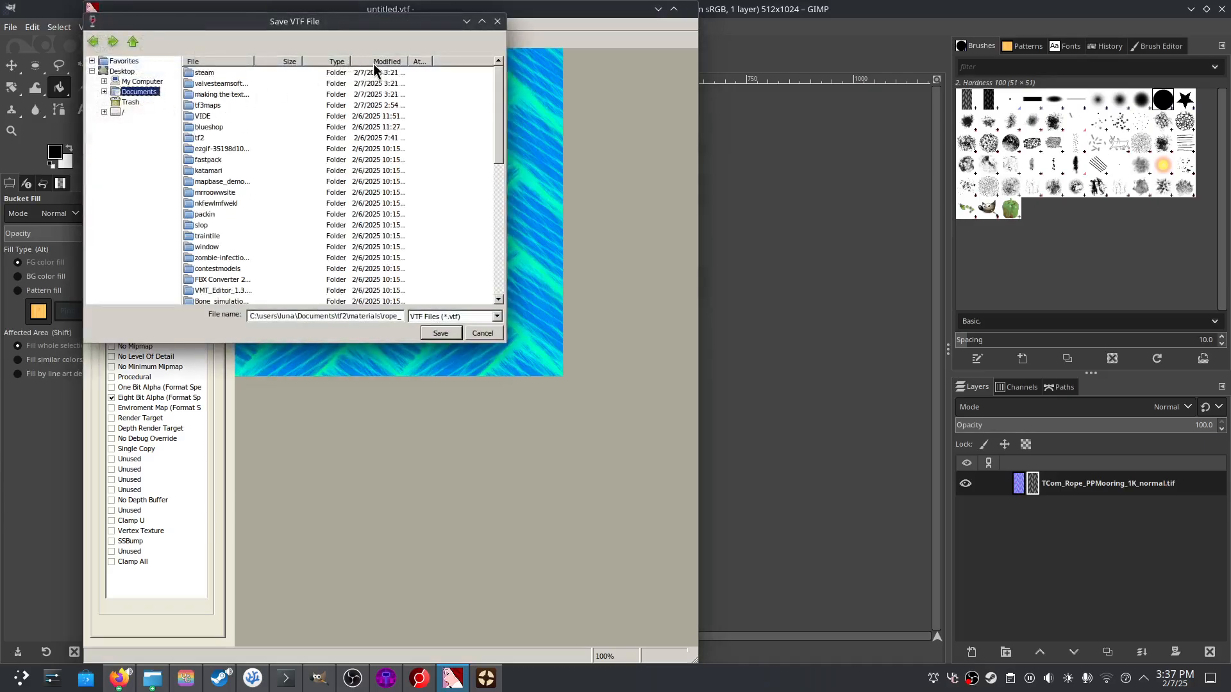
pyautogui.doubleClick(217, 104)
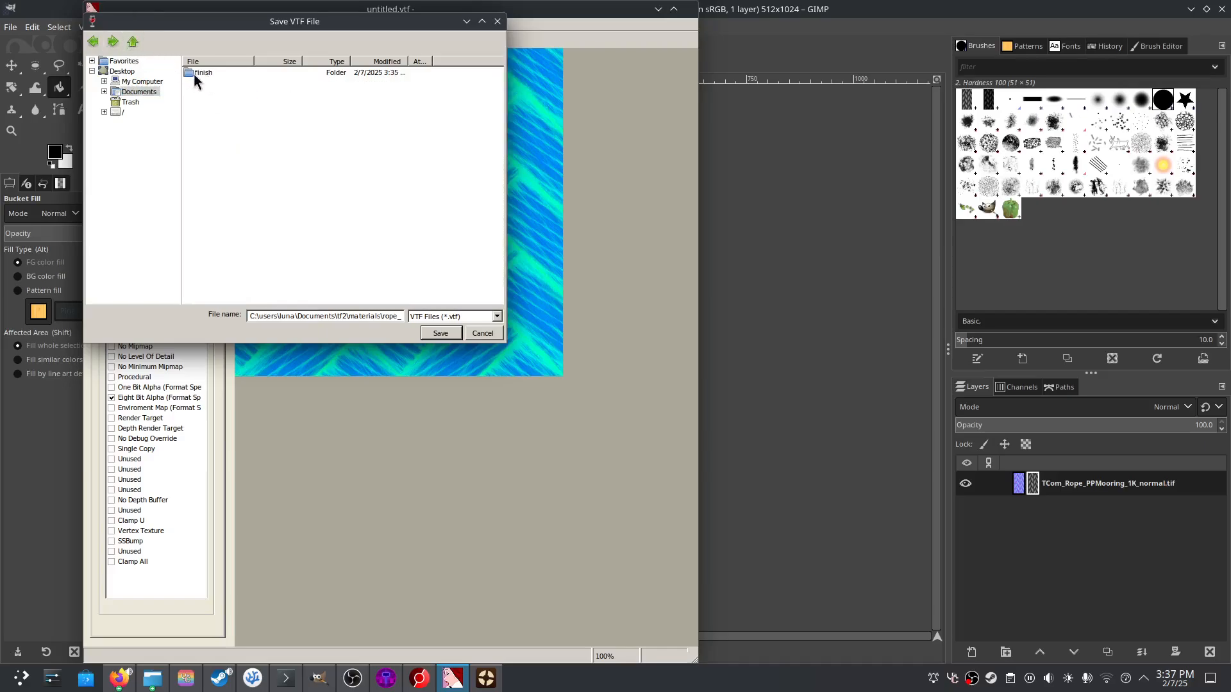
pyautogui.click(93, 42)
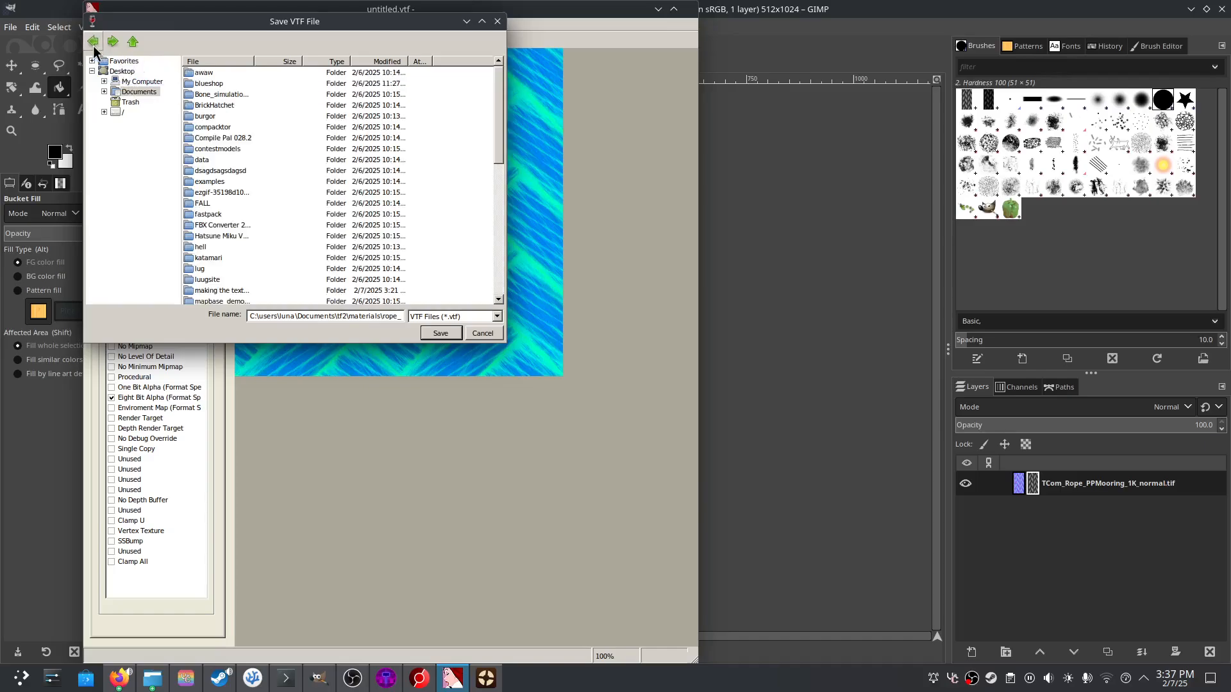
pyautogui.scroll(-10, 244, 269)
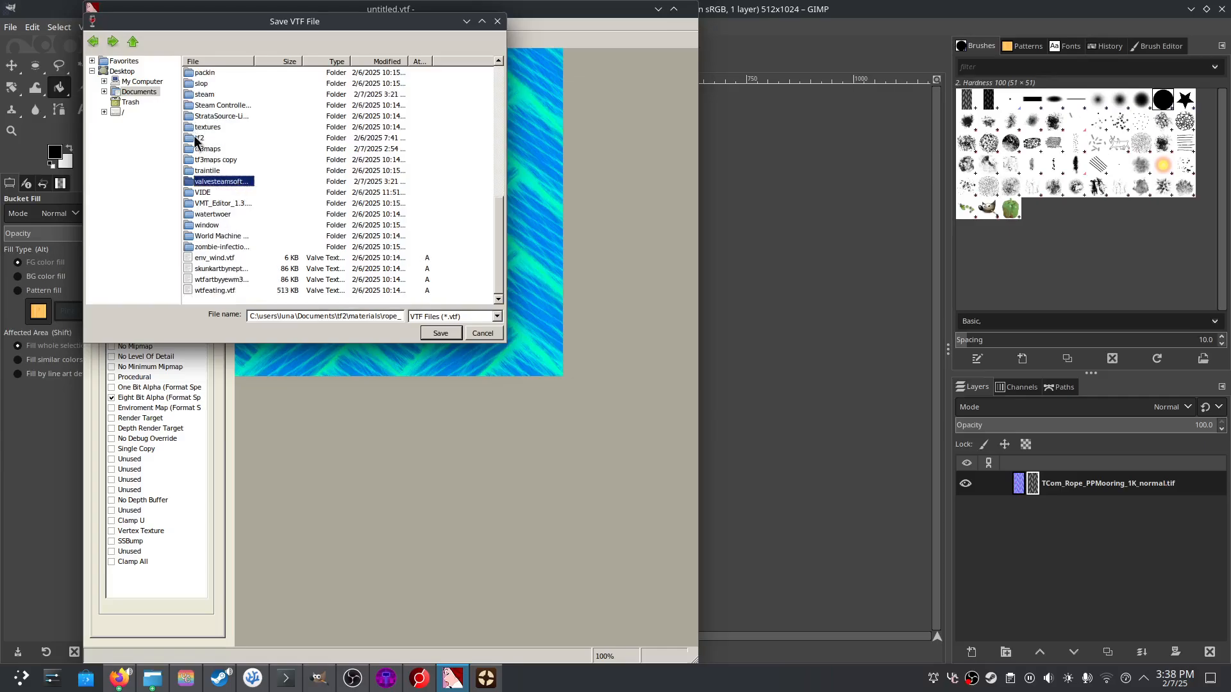
pyautogui.doubleClick(199, 149)
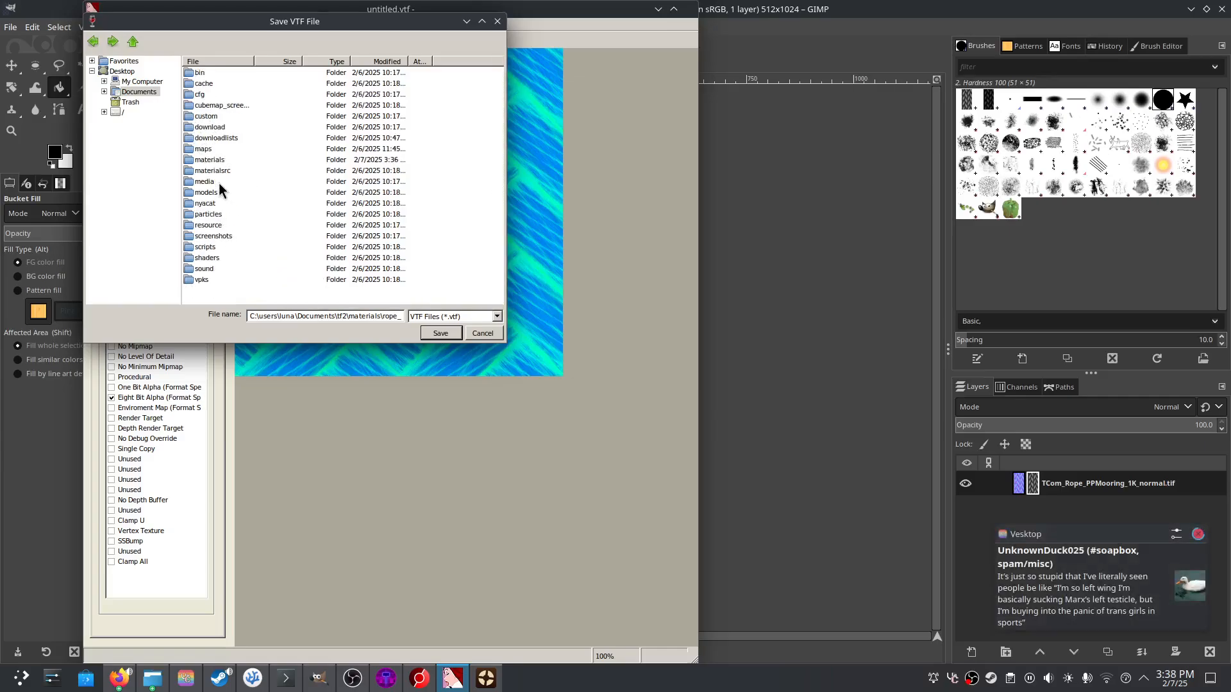
pyautogui.click(215, 161)
pyautogui.doubleClick(216, 163)
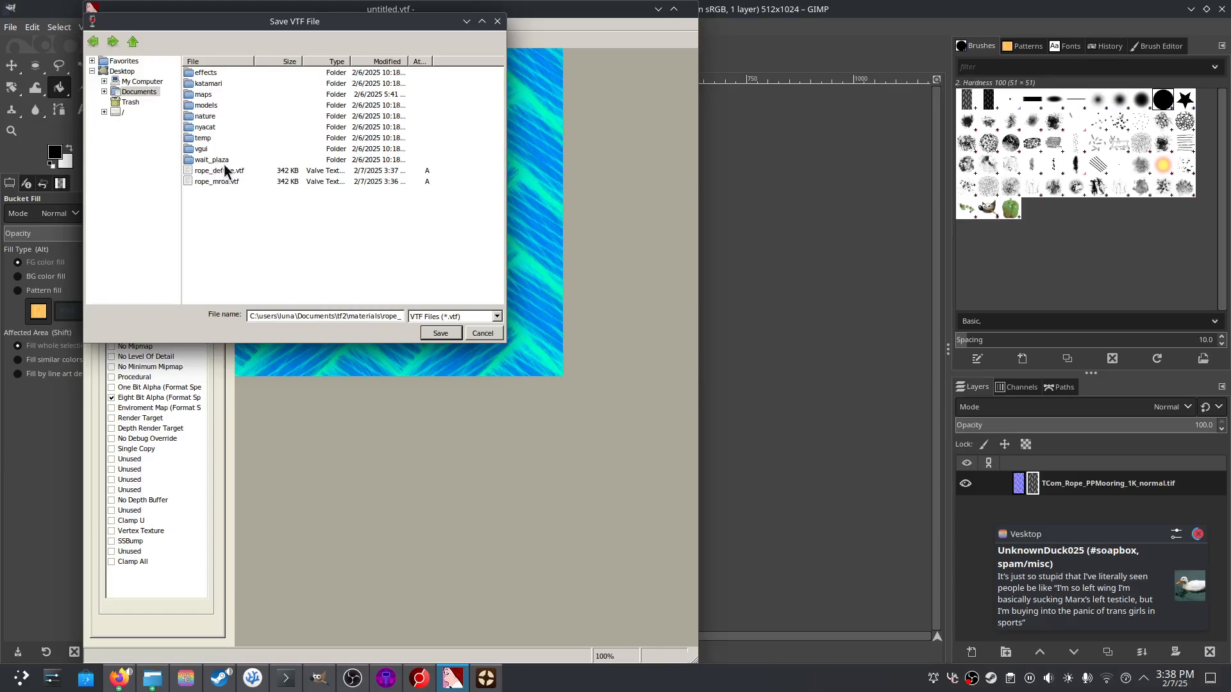
pyautogui.doubleClick(341, 316)
pyautogui.write('rope_m')
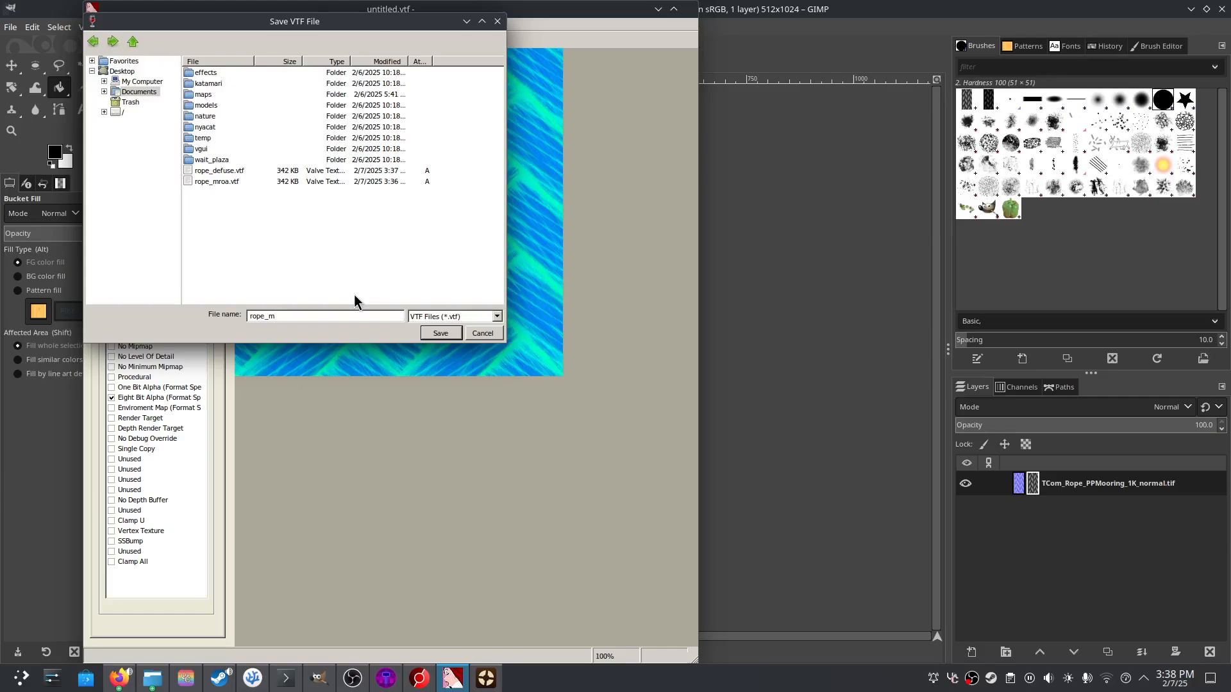
pyautogui.write('roa')
pyautogui.click(429, 329)
pyautogui.click(621, 367)
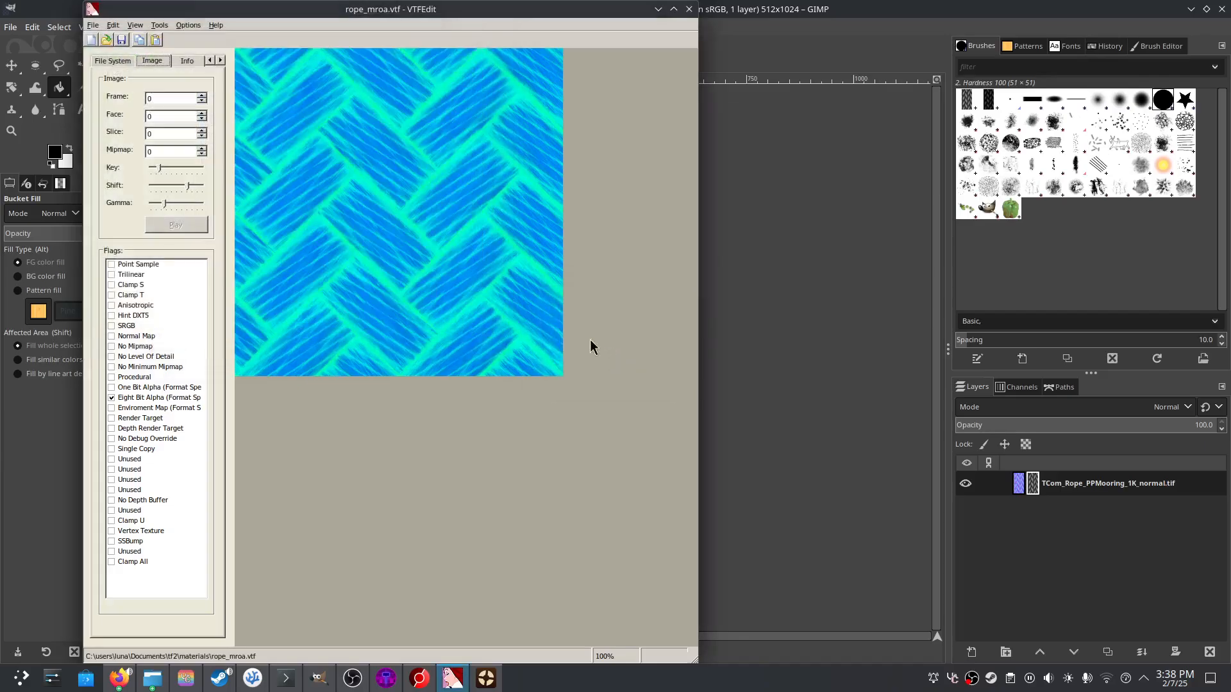
# - Import rope_bump.png from the rope PNG folder with default VTF options
pyautogui.click(94, 26)
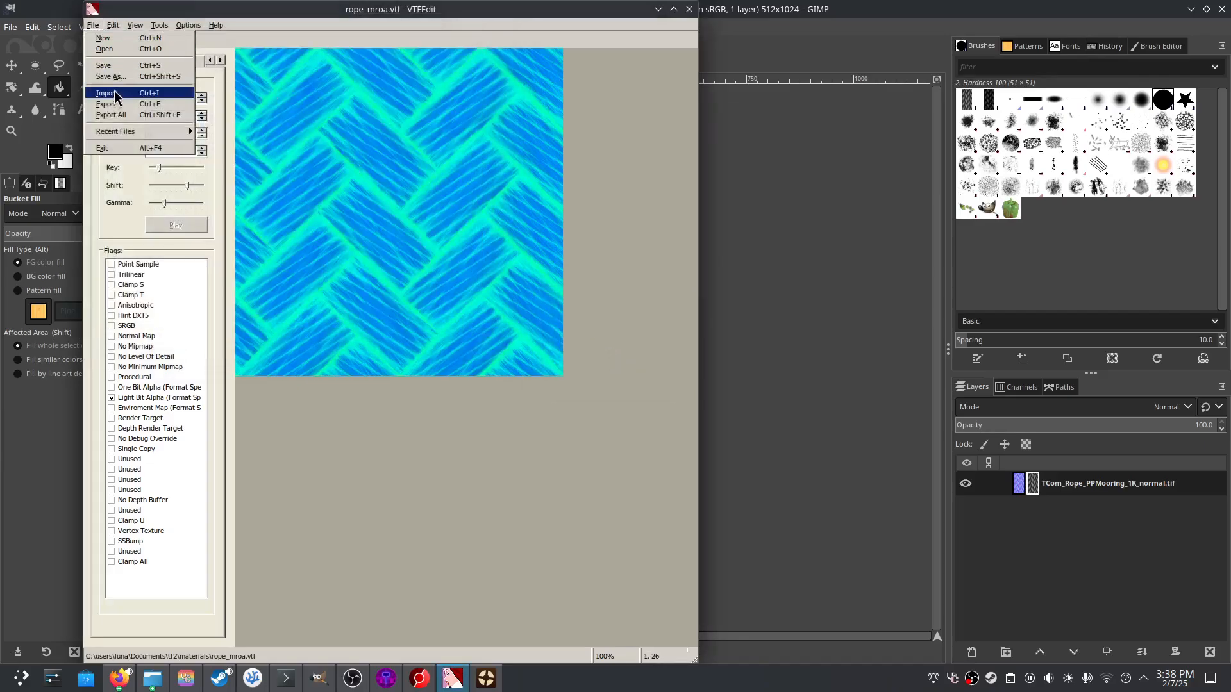
pyautogui.click(108, 95)
pyautogui.click(138, 91)
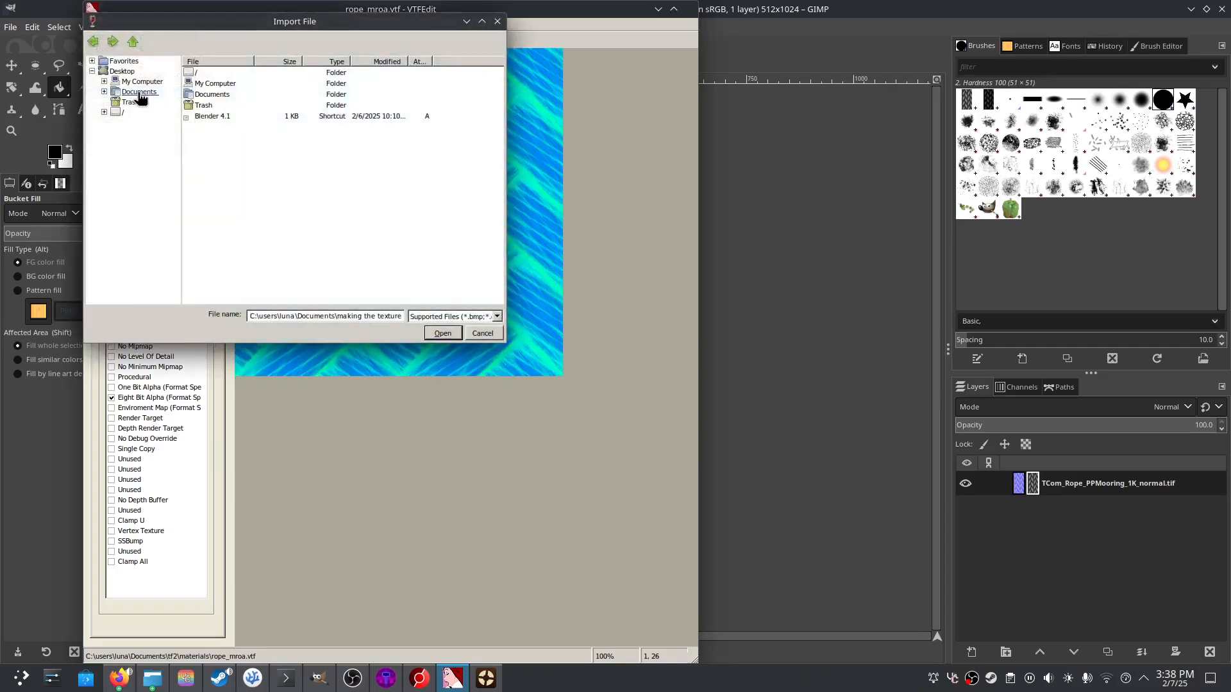
pyautogui.click(379, 63)
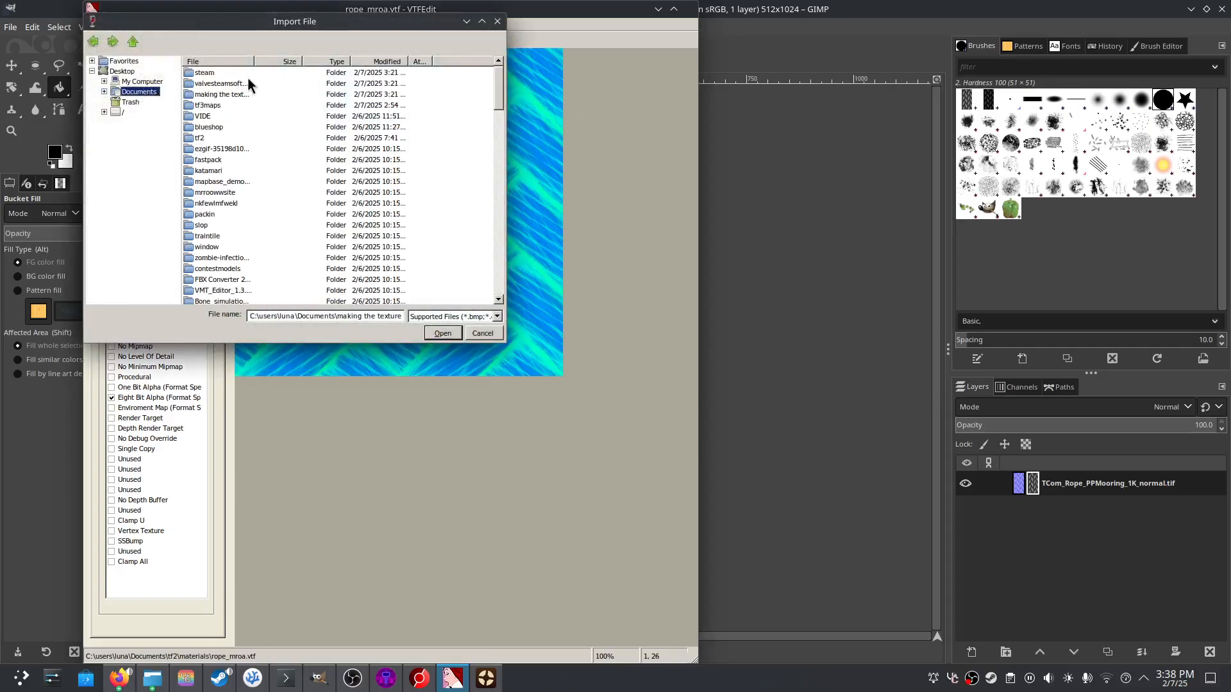
pyautogui.doubleClick(215, 96)
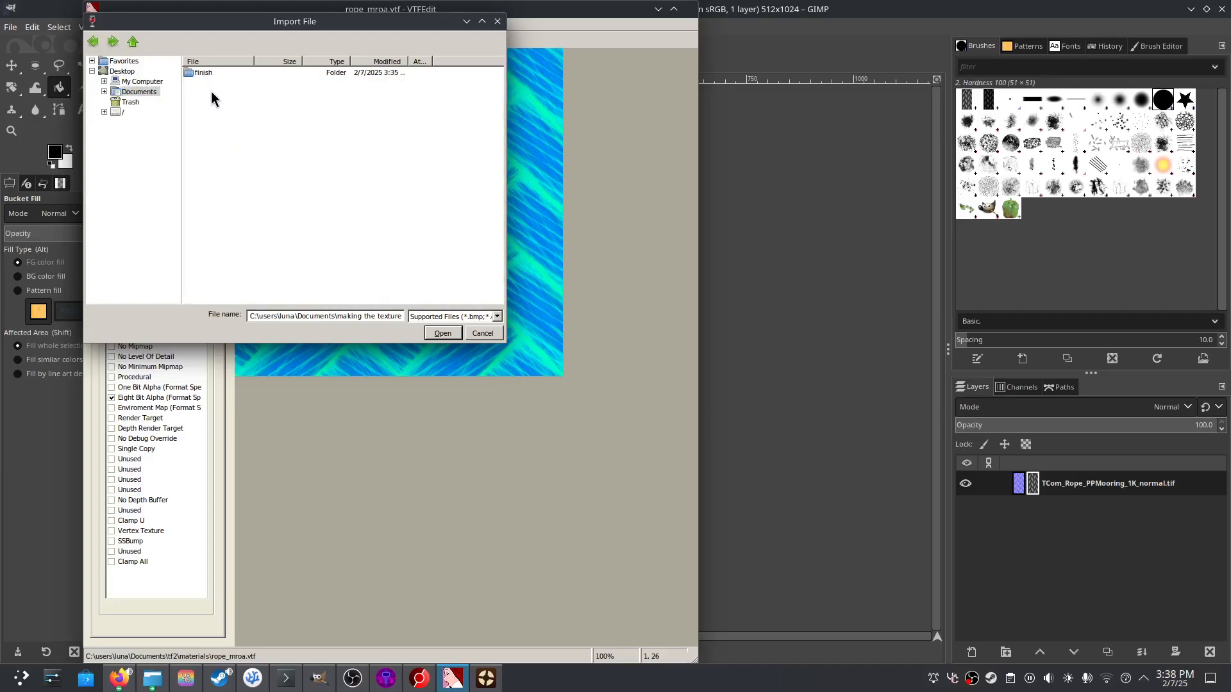
pyautogui.doubleClick(214, 73)
pyautogui.click(219, 74)
pyautogui.doubleClick(219, 76)
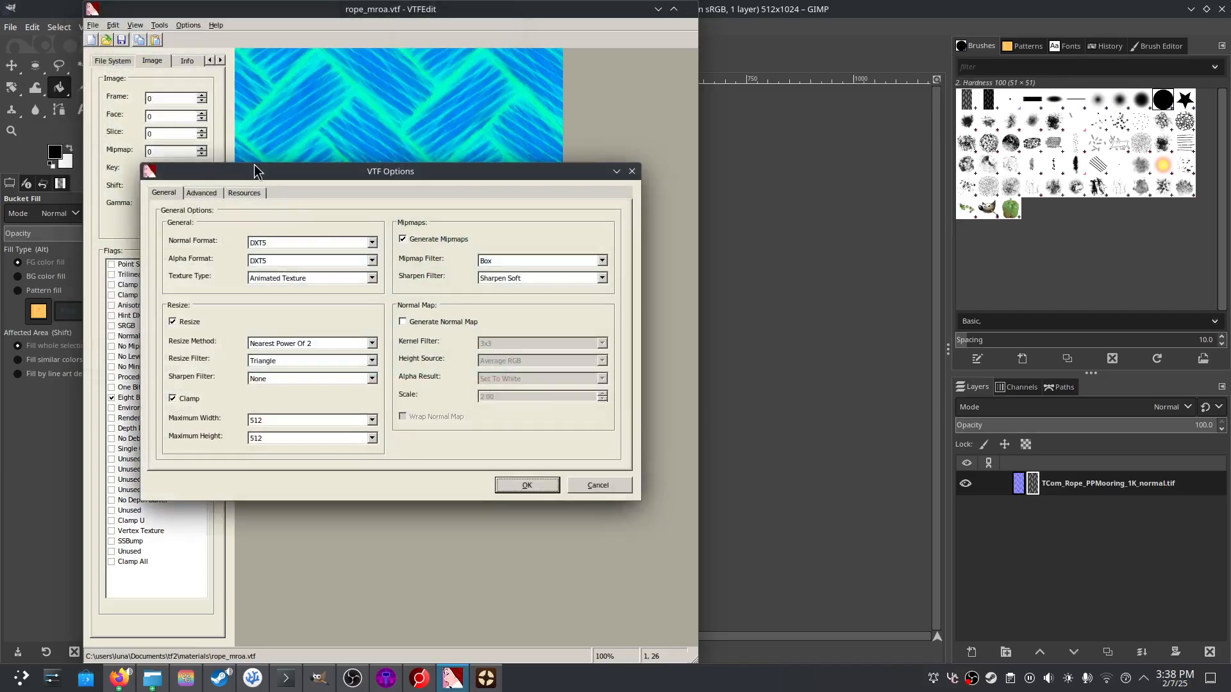
pyautogui.click(513, 484)
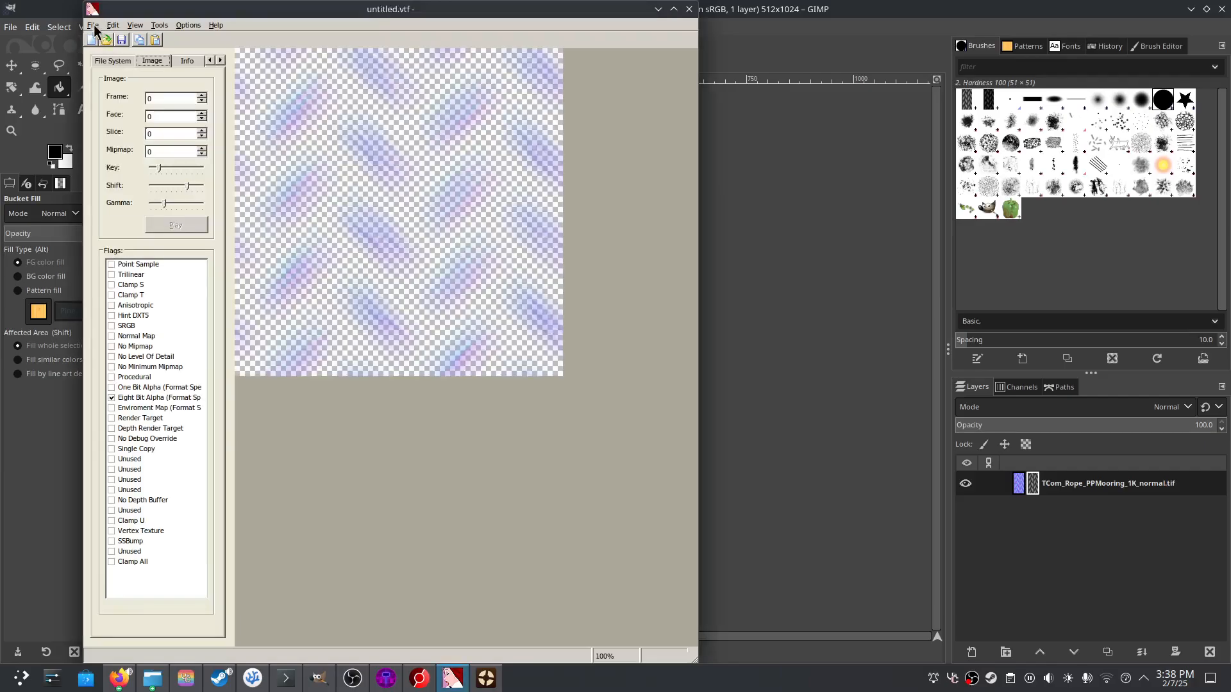
# - Save the normal-map texture as rope_bump.vtf in the tf2 materials folder
pyautogui.click(92, 25)
pyautogui.click(109, 76)
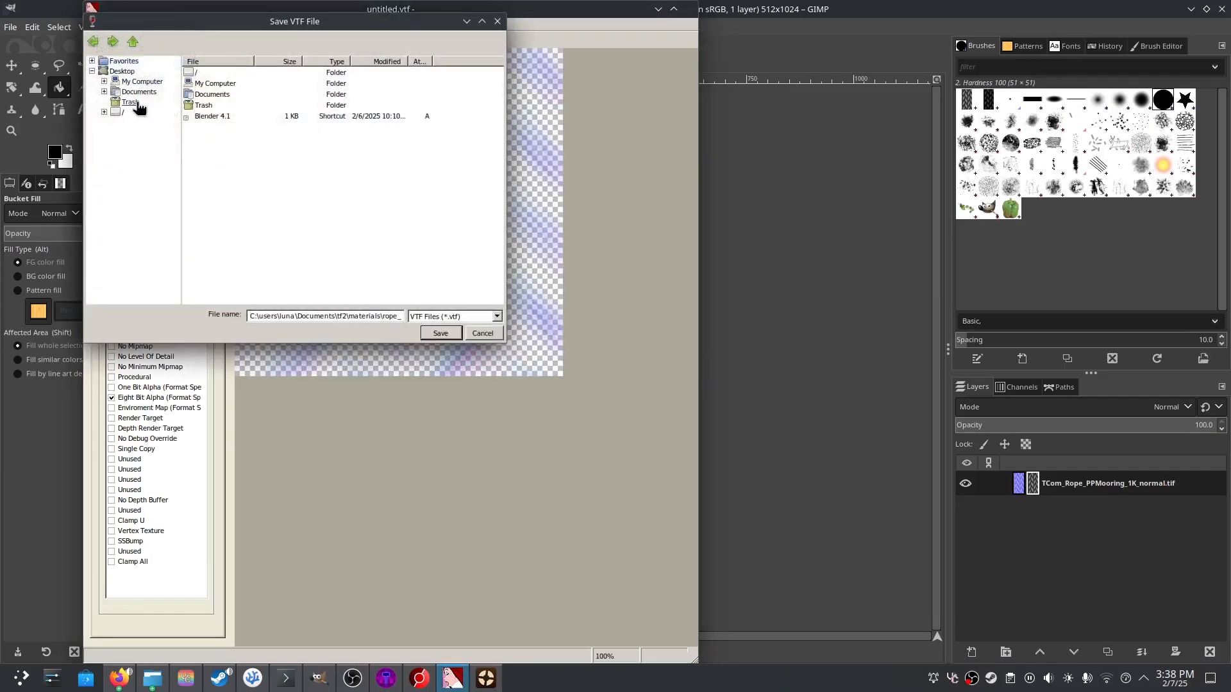
pyautogui.click(138, 94)
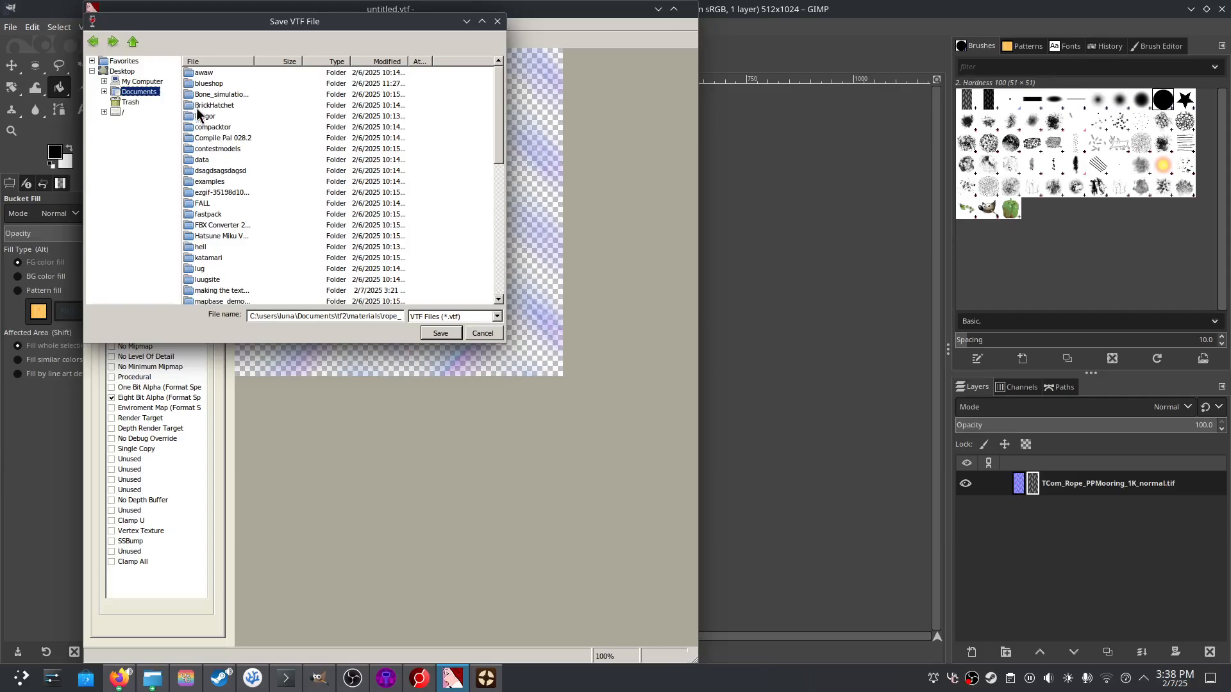
pyautogui.click(379, 62)
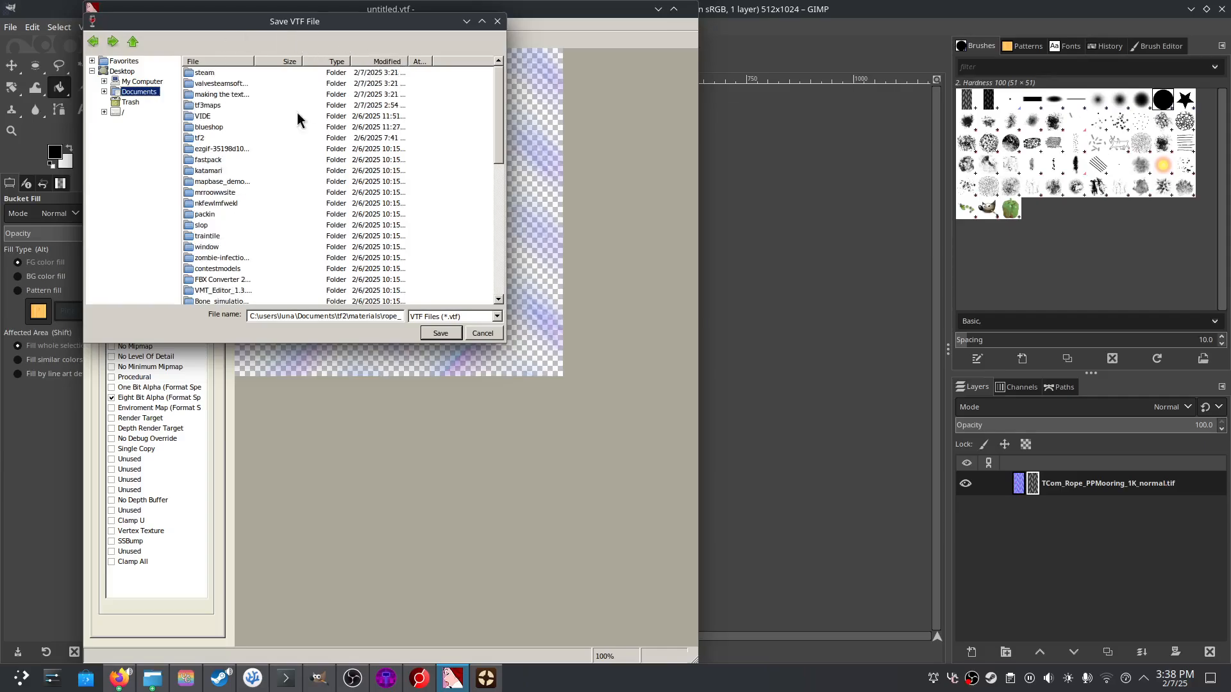
pyautogui.doubleClick(200, 139)
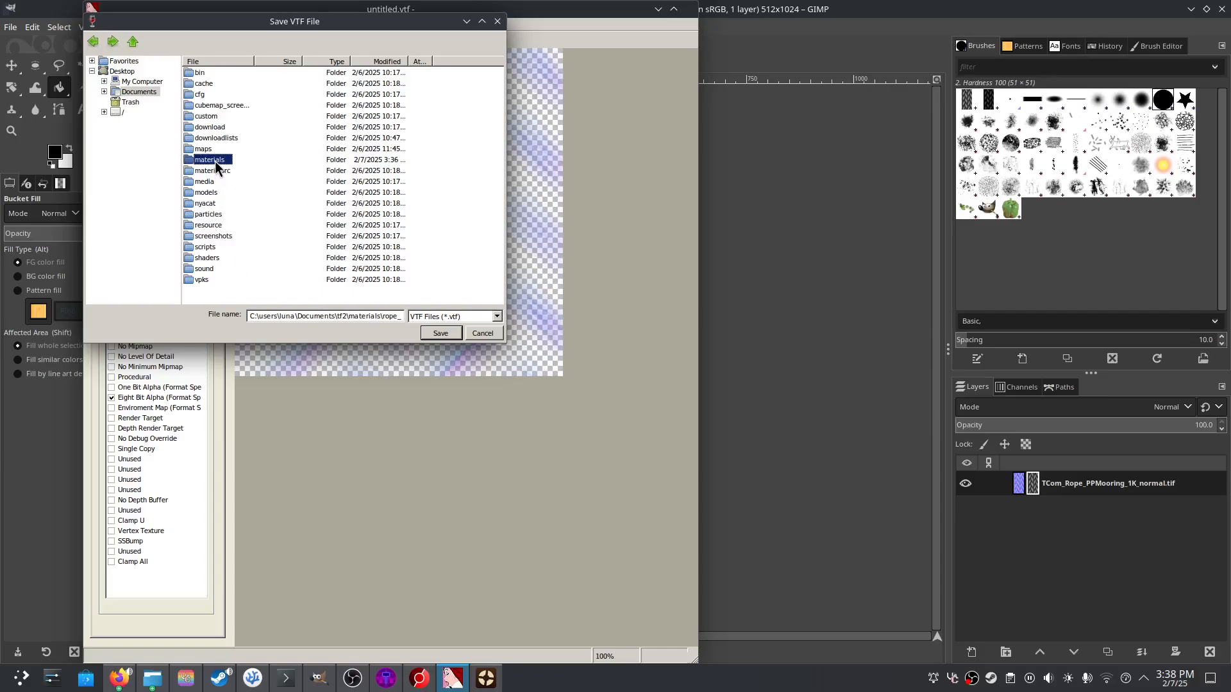
pyautogui.doubleClick(214, 160)
pyautogui.hotkey('ctrl', 'a')
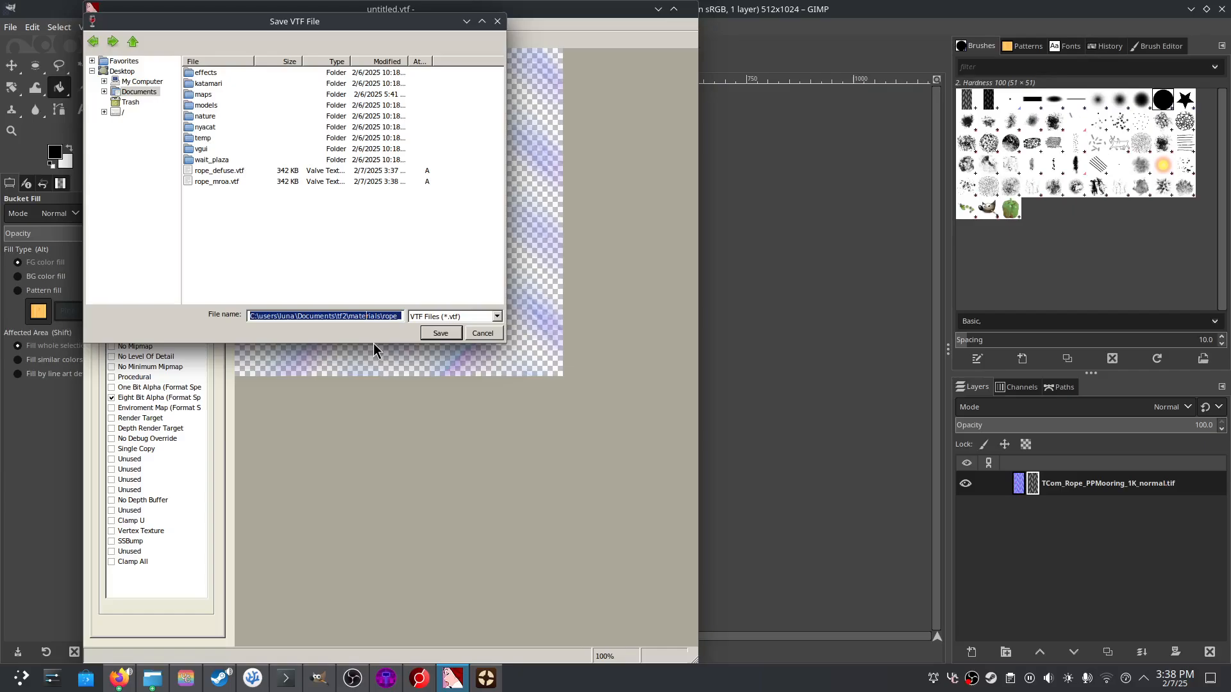
pyautogui.press('BackSpace')
pyautogui.write('rope')
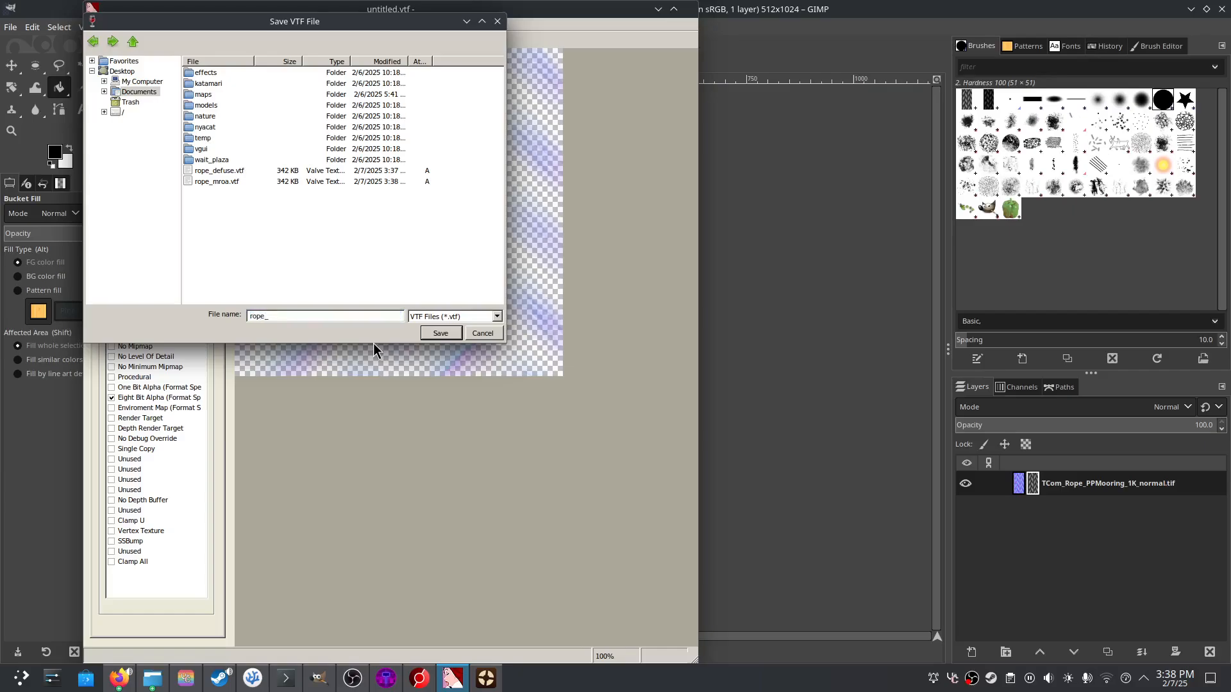
pyautogui.write('_bump')
pyautogui.click(441, 333)
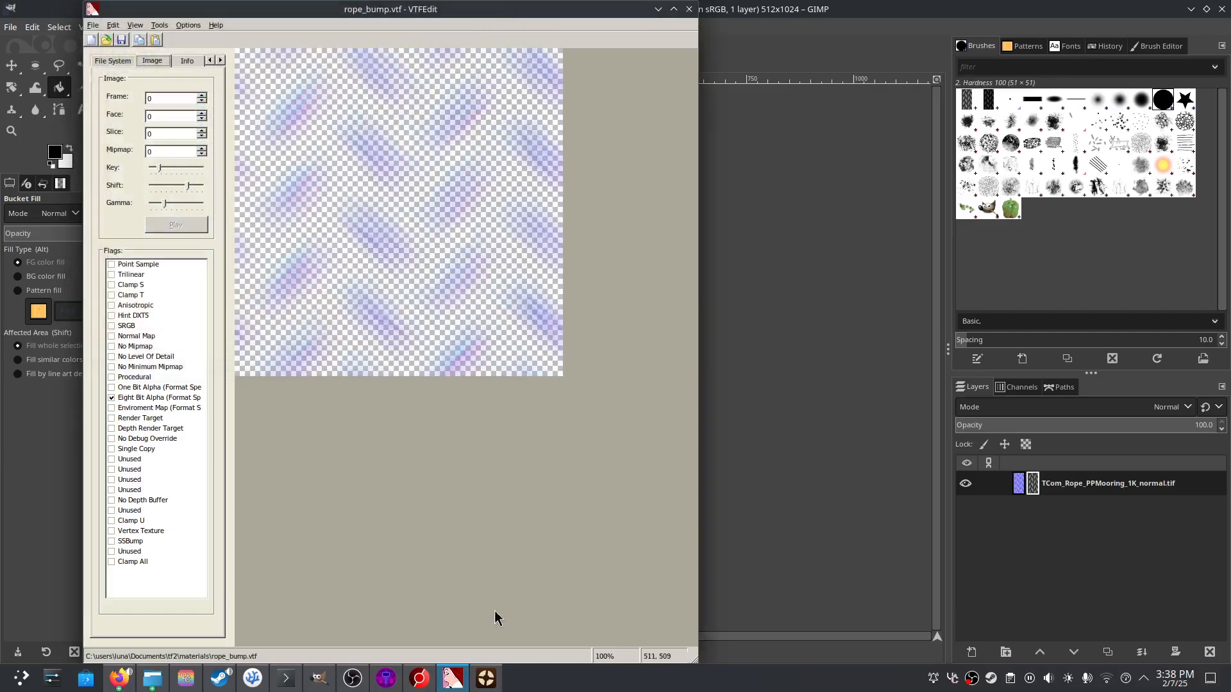
# - Take brick.vmt's full pbr material block and paste it over all of test_pbr.vmt
pyautogui.click(254, 678)
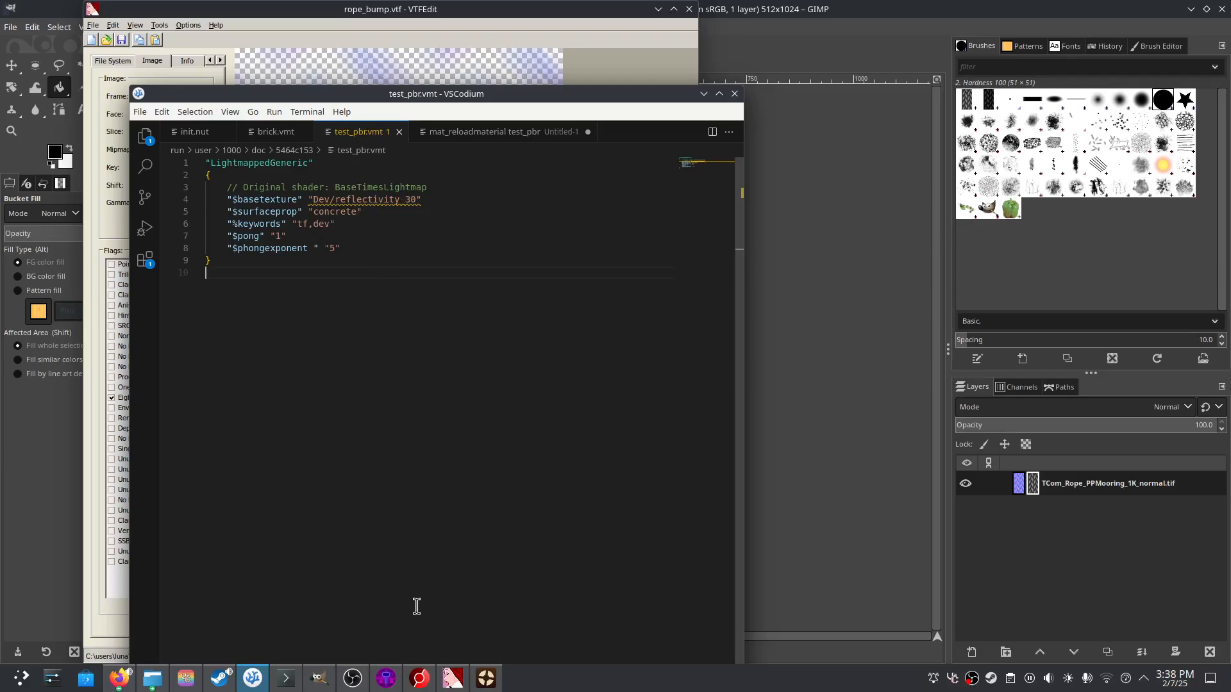
pyautogui.click(284, 139)
pyautogui.click(340, 255)
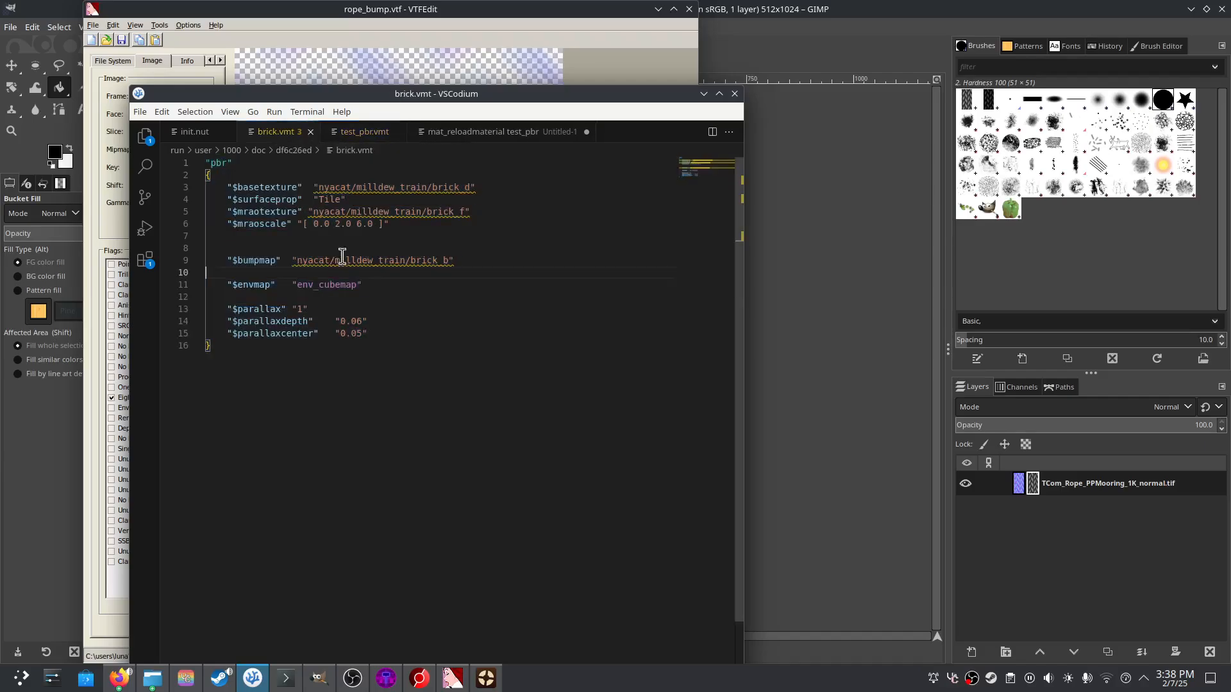
pyautogui.hotkey('ctrl', 'a')
pyautogui.hotkey('ctrl', 'c')
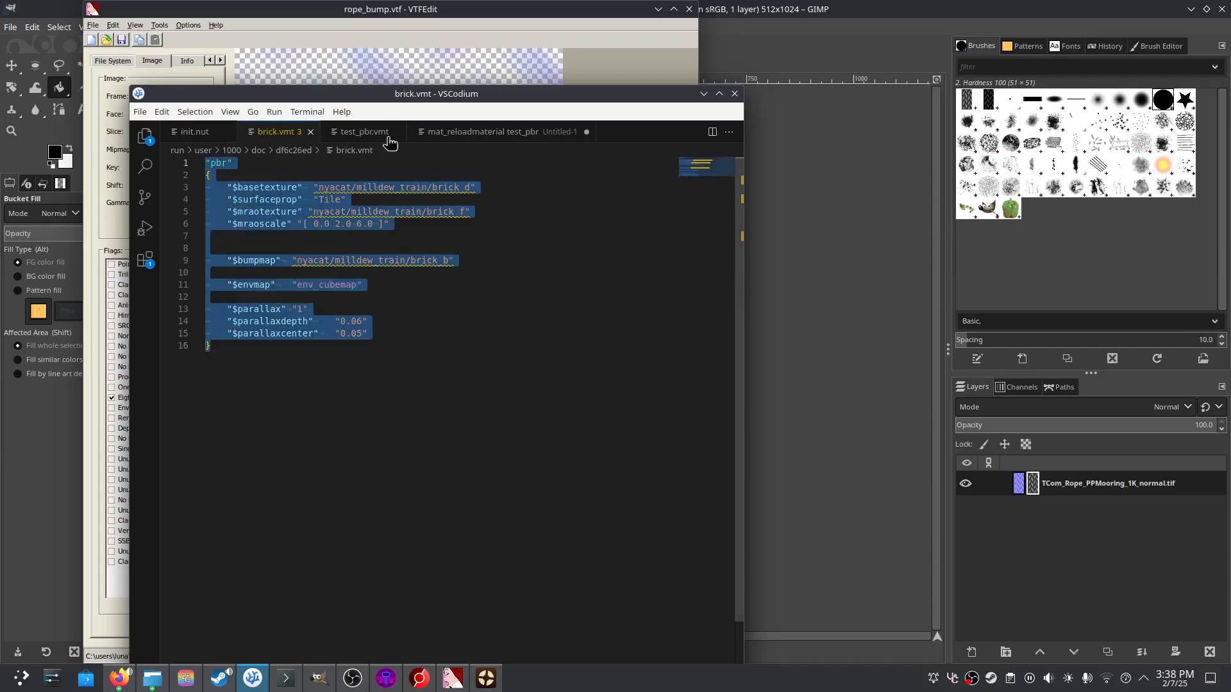
pyautogui.click(368, 135)
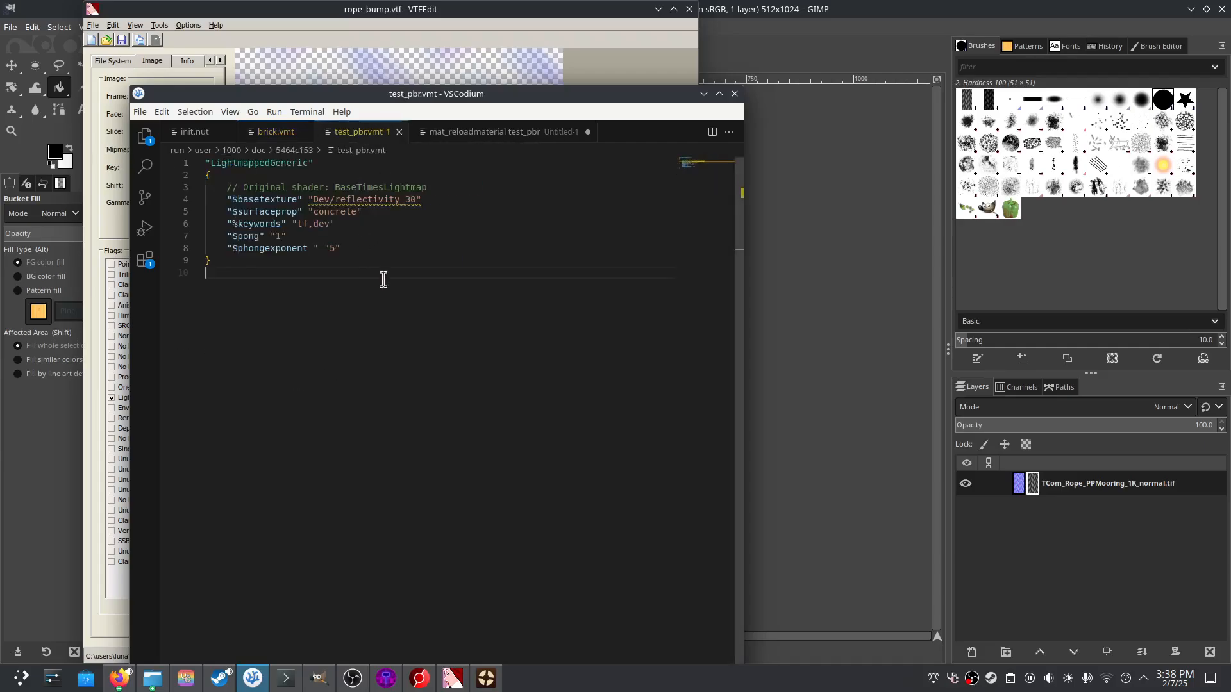
pyautogui.hotkey('ctrl', 'a')
pyautogui.hotkey('ctrl', 'v')
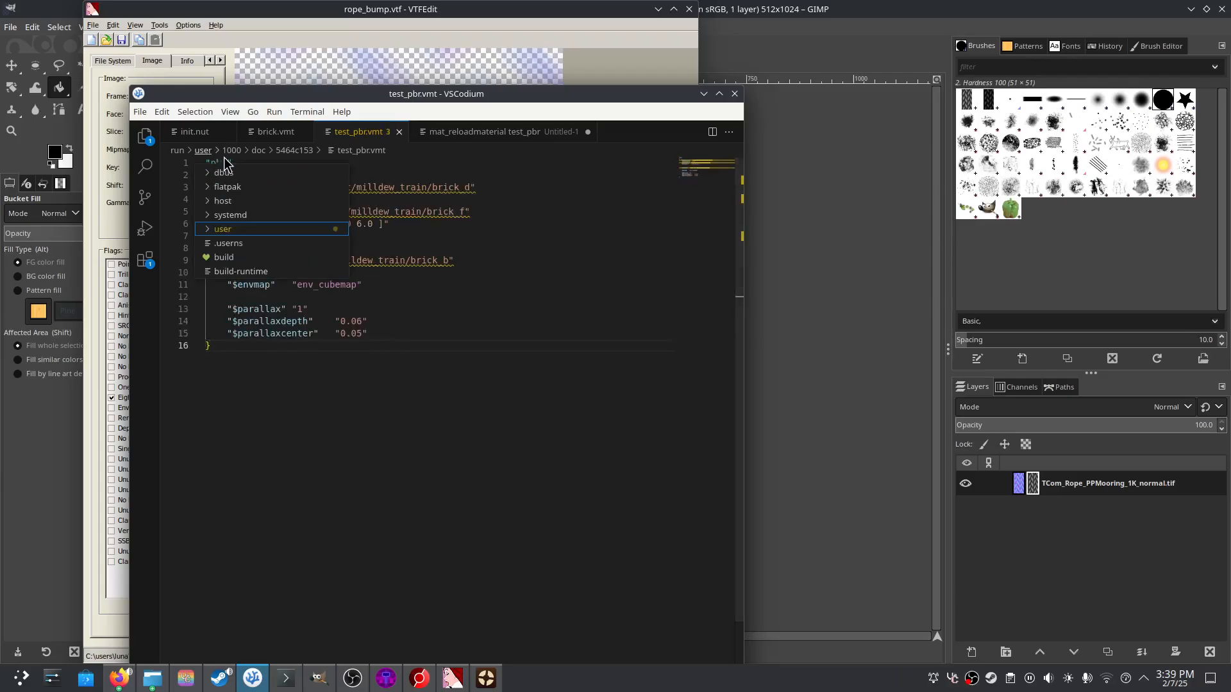
# - Replace the brick_d base texture path with rope_defuse and save
pyautogui.moveTo(366, 165); pyautogui.dragTo(167, 156)
pyautogui.doubleClick(272, 188)
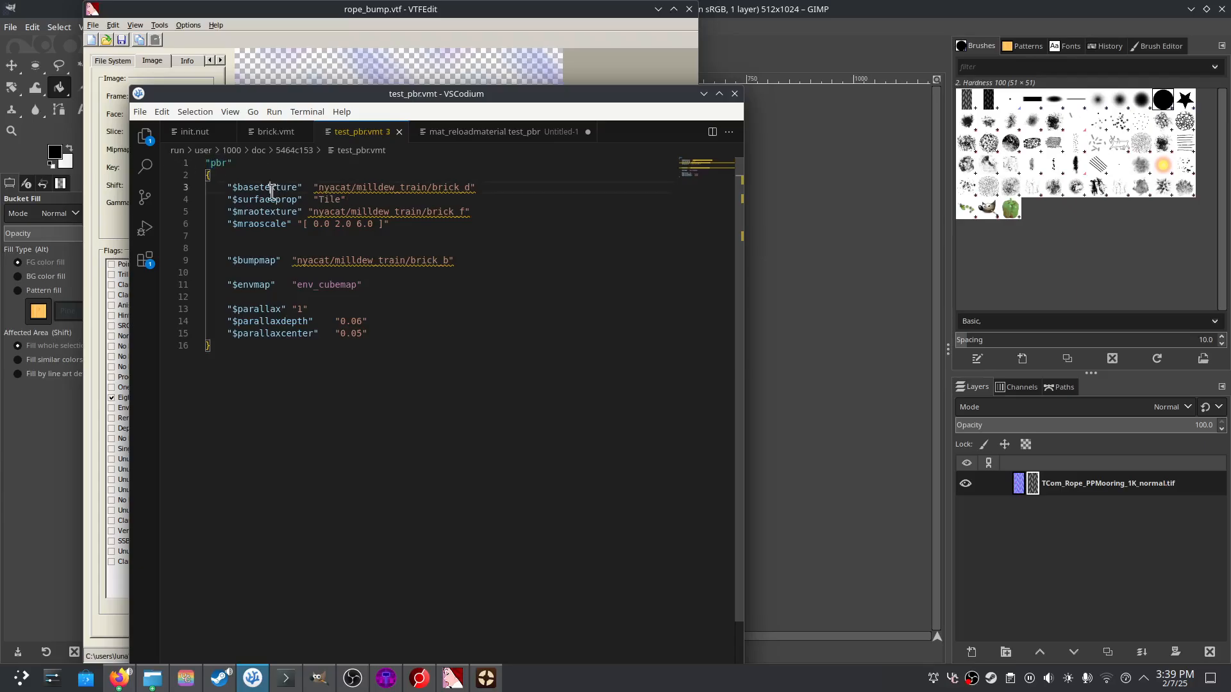
pyautogui.moveTo(319, 187); pyautogui.dragTo(471, 188)
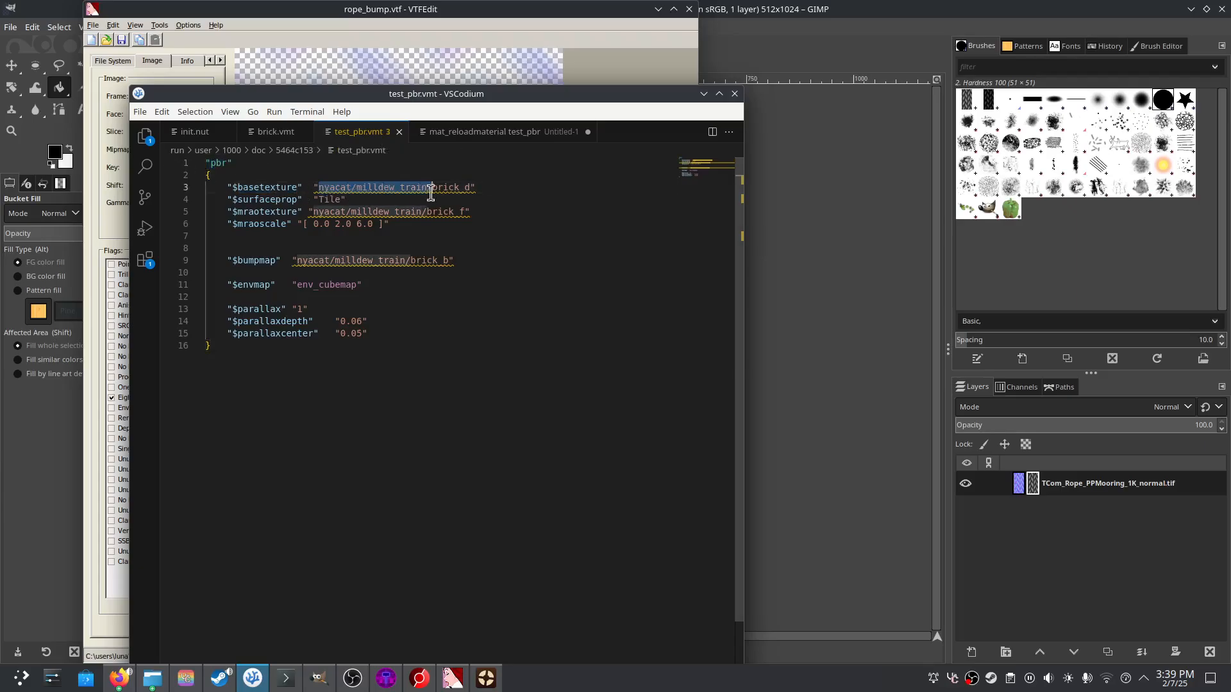
pyautogui.write('bu')
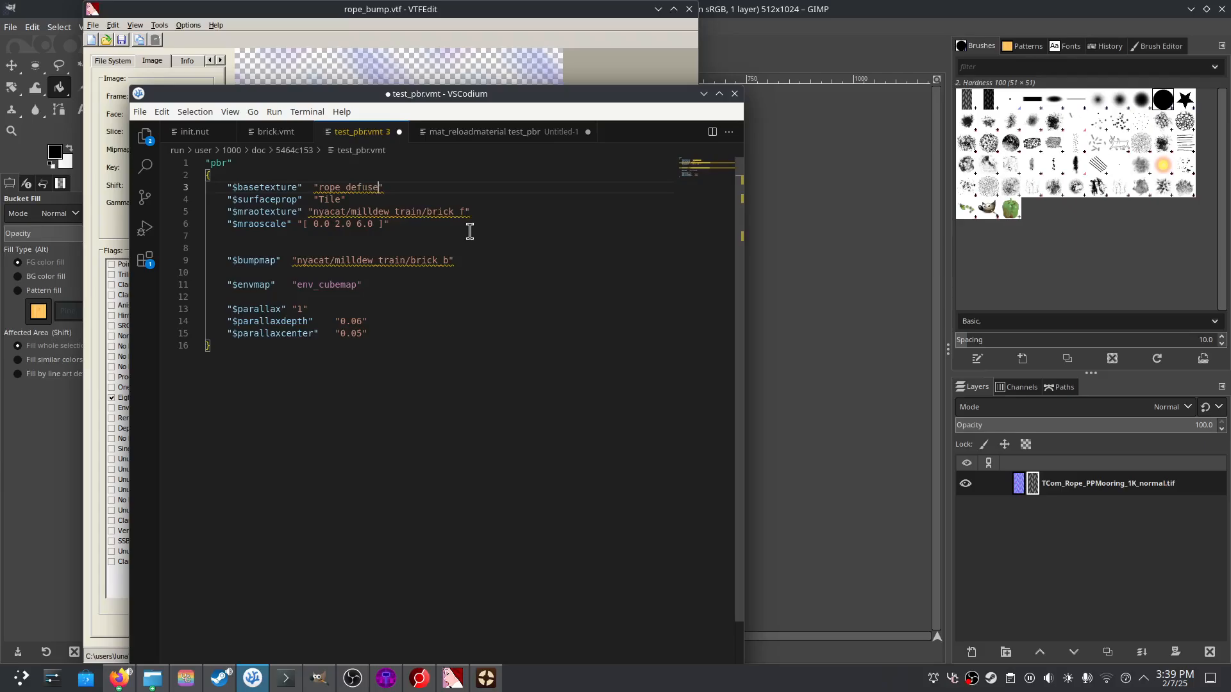
pyautogui.hotkey('ctrl', 's')
# - Switch the brick_f MRAO texture to rope_mroa, save, and delete the $mraoscale line
pyautogui.moveTo(303, 214)
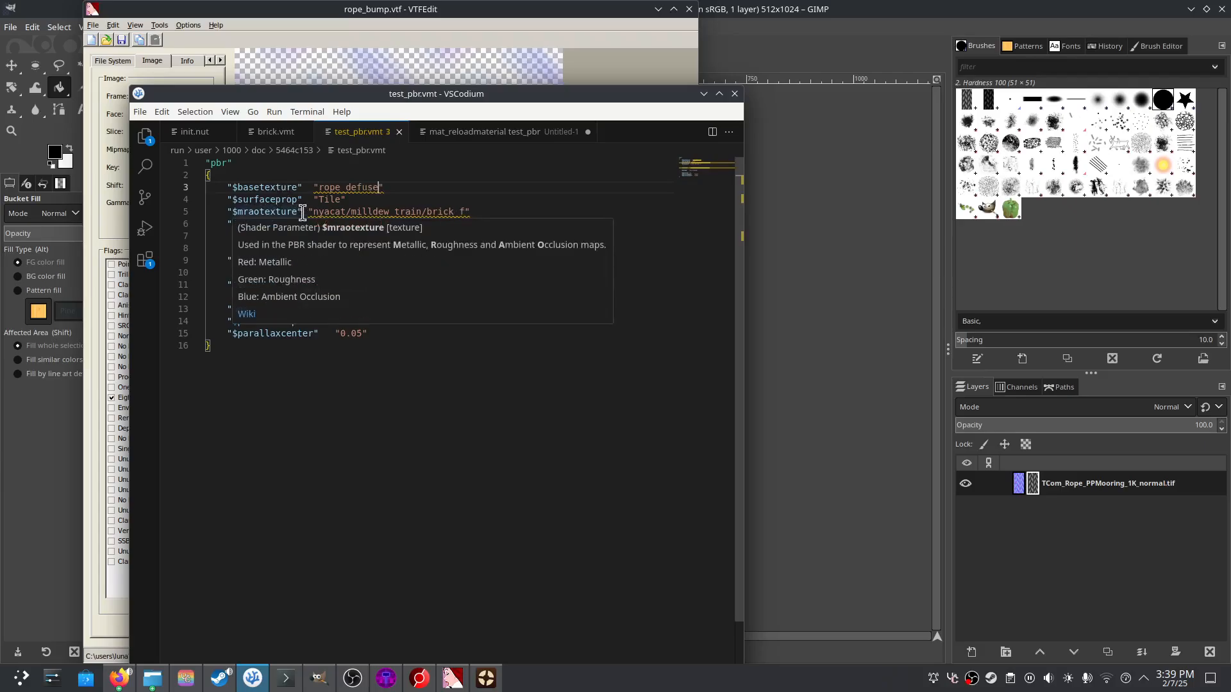
pyautogui.moveTo(313, 214); pyautogui.dragTo(466, 214)
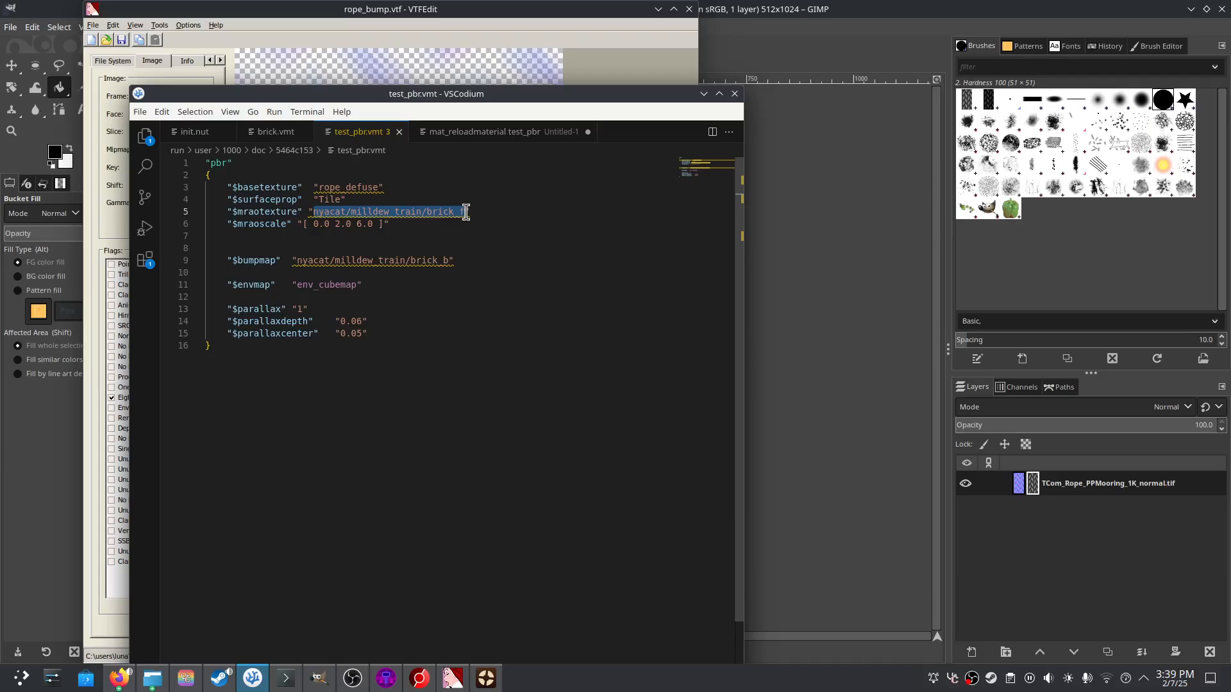
pyautogui.write('rope_mroa')
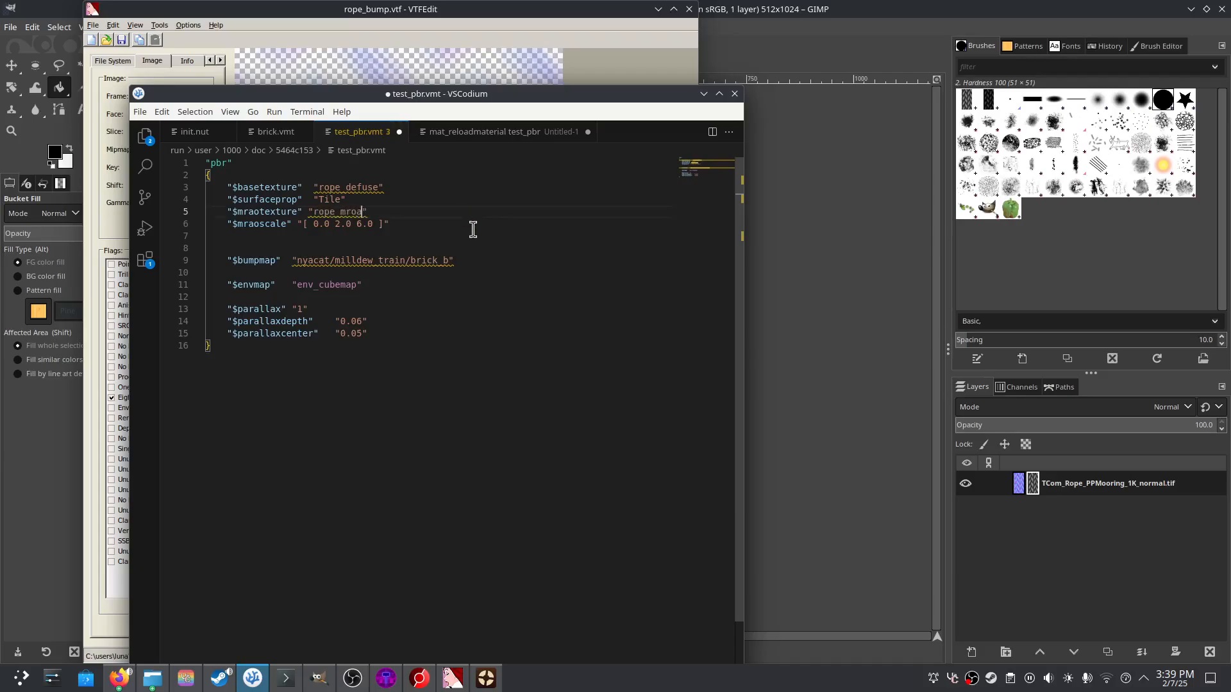
pyautogui.hotkey('ctrl', 's')
pyautogui.moveTo(398, 214); pyautogui.dragTo(297, 225)
pyautogui.click(411, 229)
pyautogui.tripleClick(411, 229)
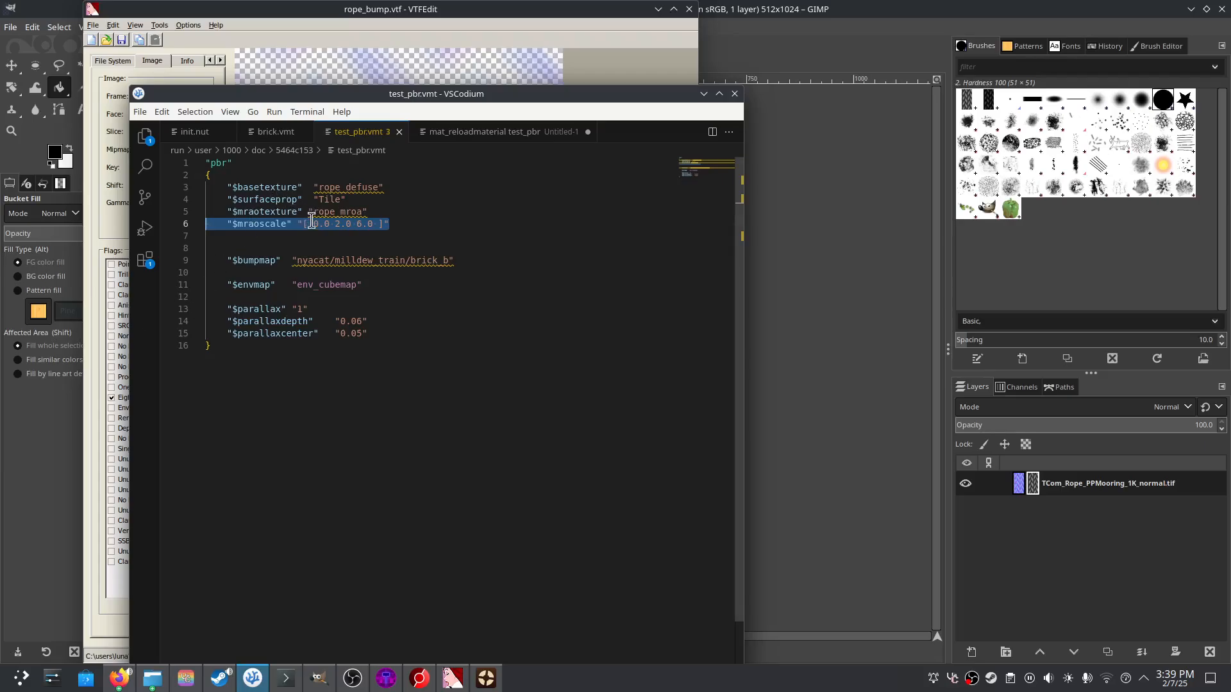
pyautogui.press('BackSpace')
pyautogui.press('BackSpace')
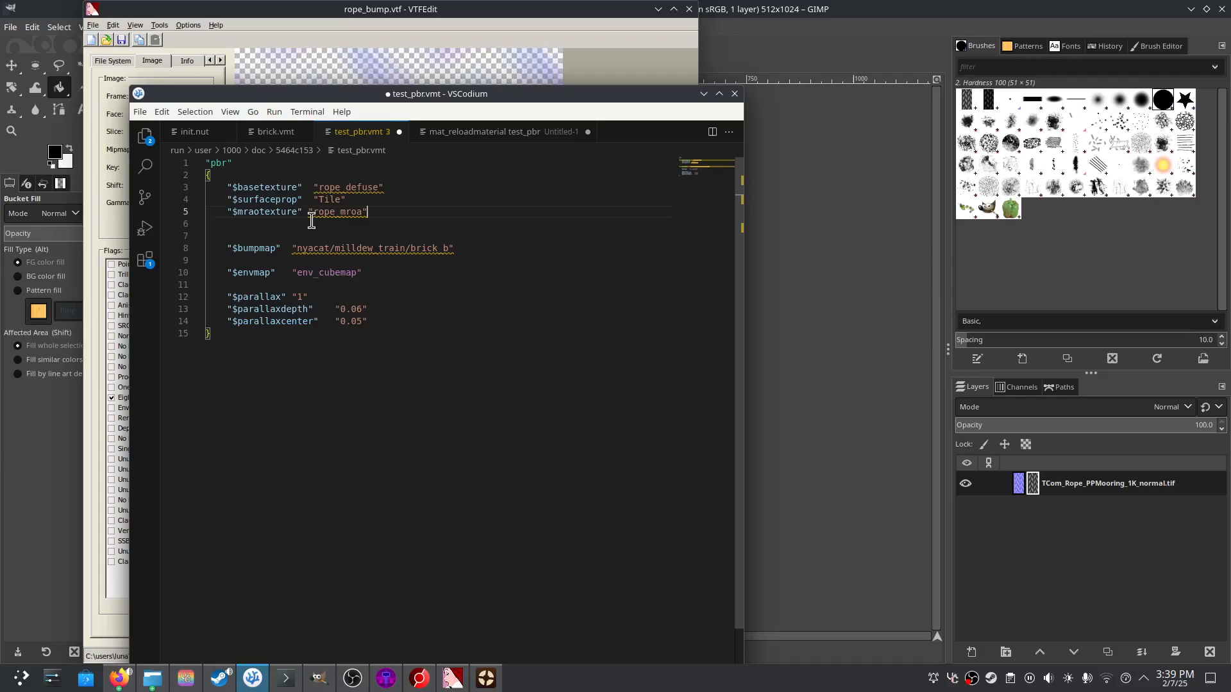
# - Point the bump map at rope_bump, save, and review the parallax settings ($parallaxdepth 0.06)
pyautogui.moveTo(450, 251); pyautogui.dragTo(298, 248)
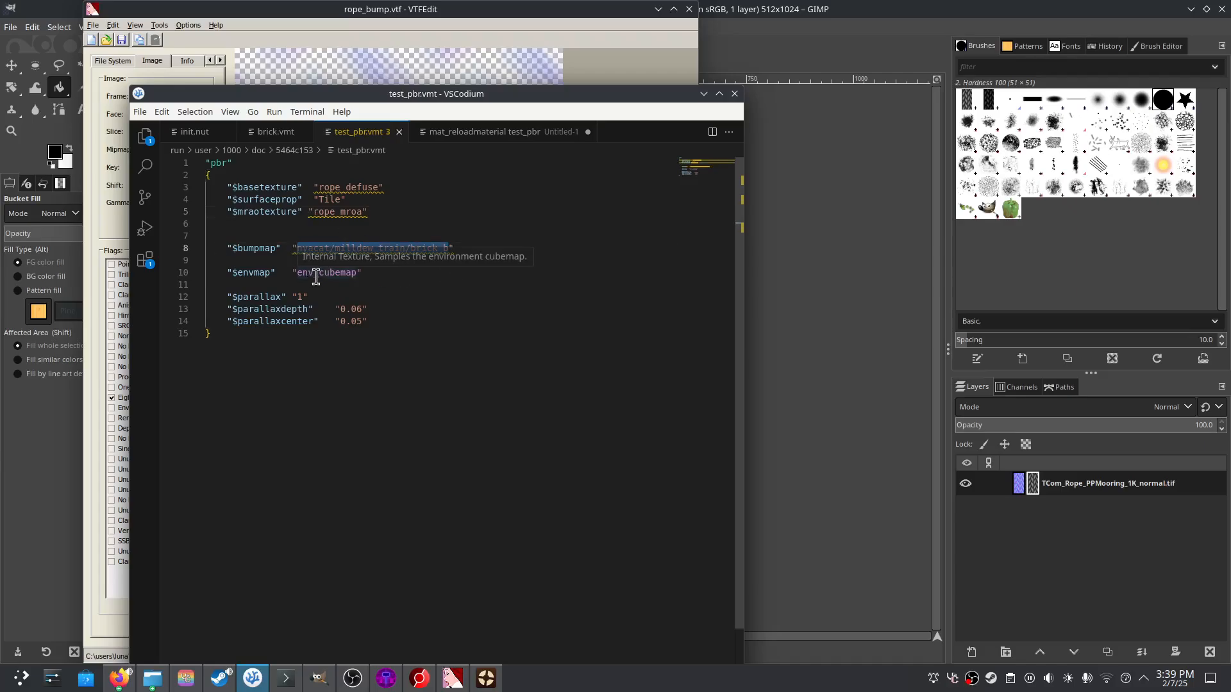
pyautogui.write('rope_bump')
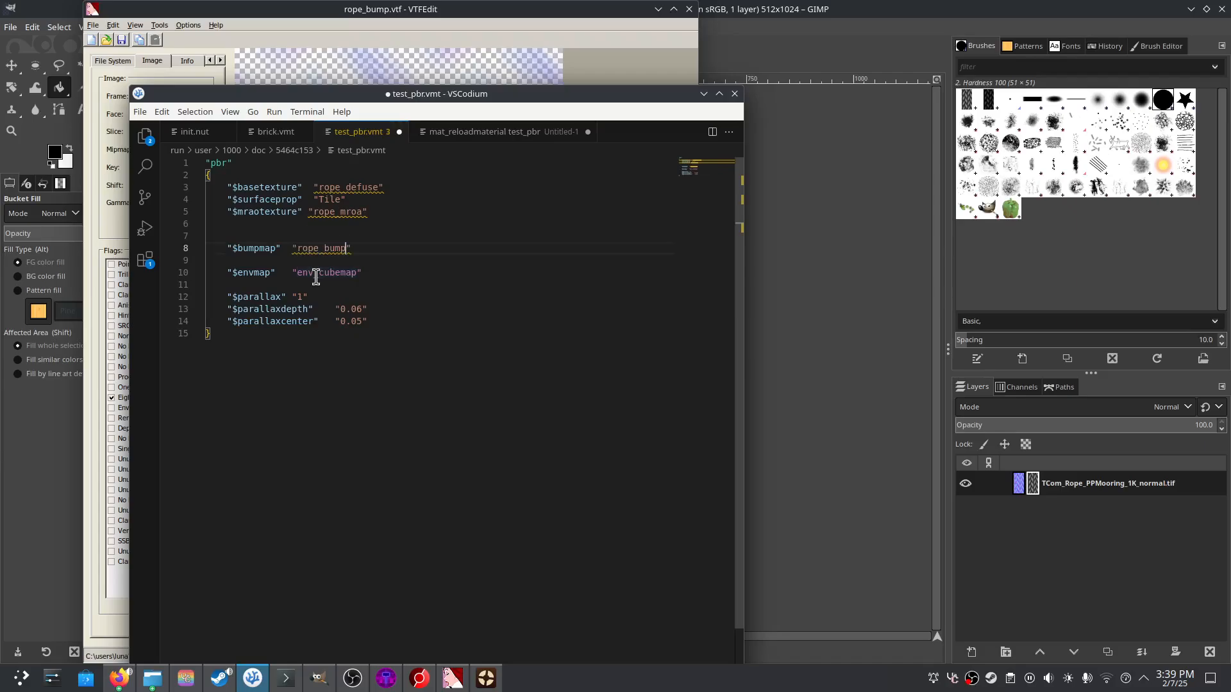
pyautogui.hotkey('ctrl', 's')
pyautogui.moveTo(397, 322); pyautogui.dragTo(196, 297)
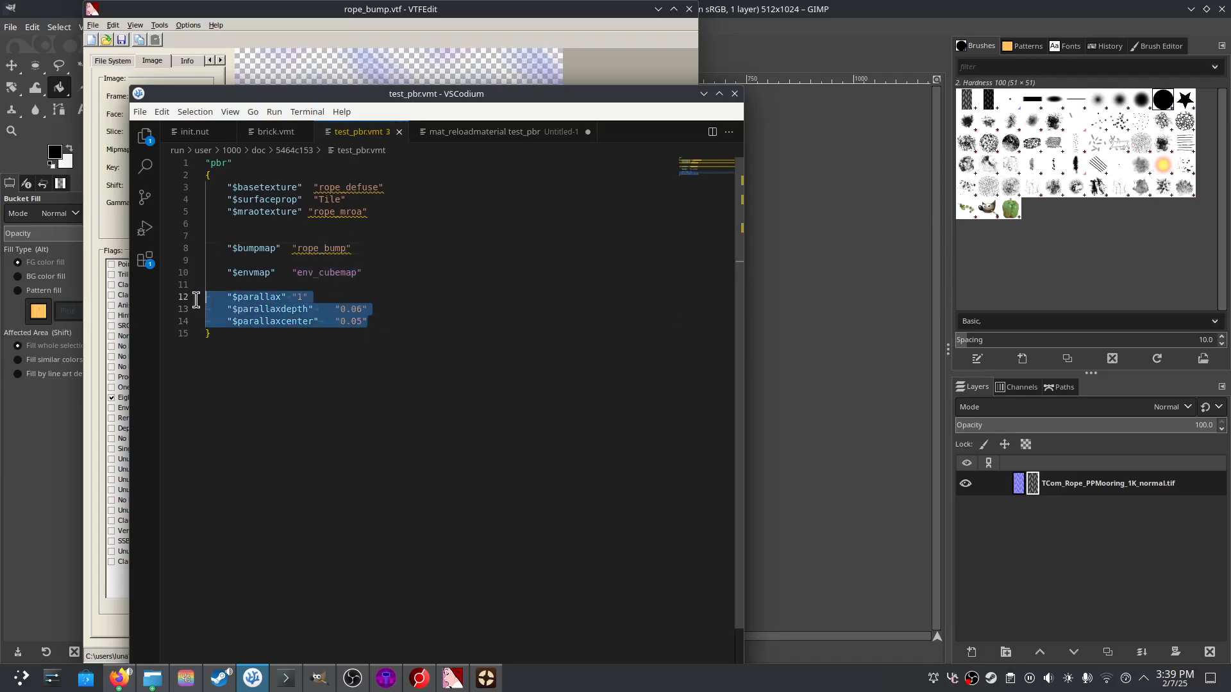
pyautogui.moveTo(306, 309); pyautogui.dragTo(405, 309)
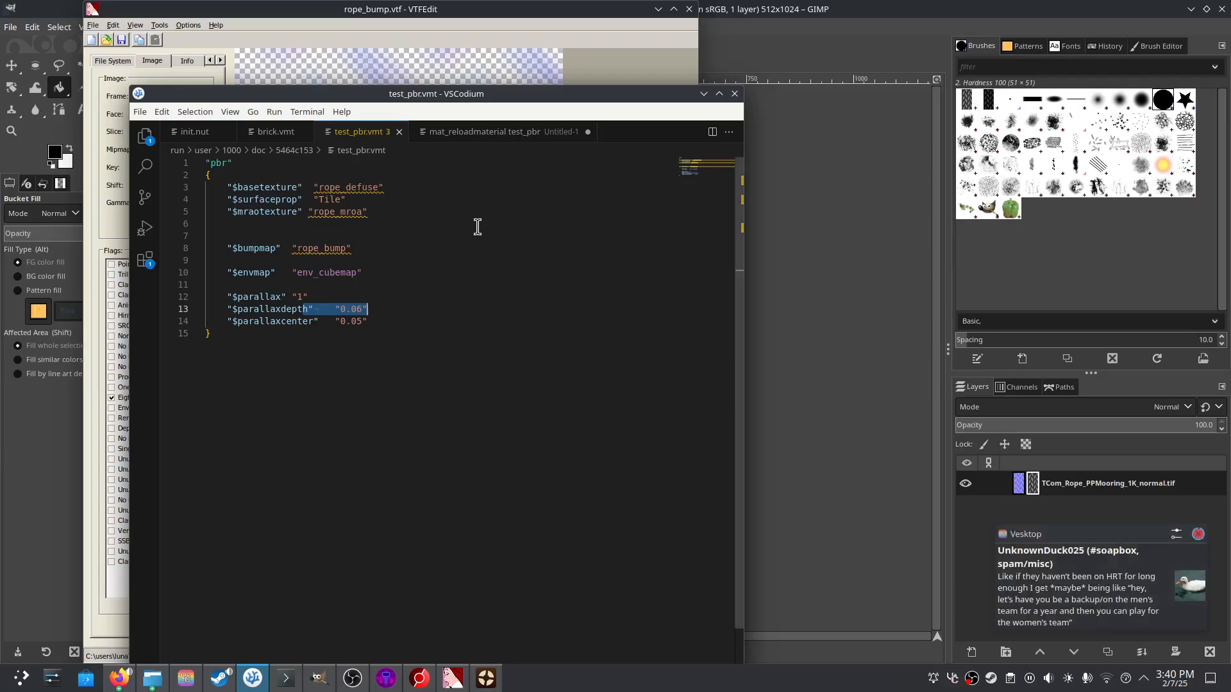
pyautogui.hotkey('ctrl', 'a')
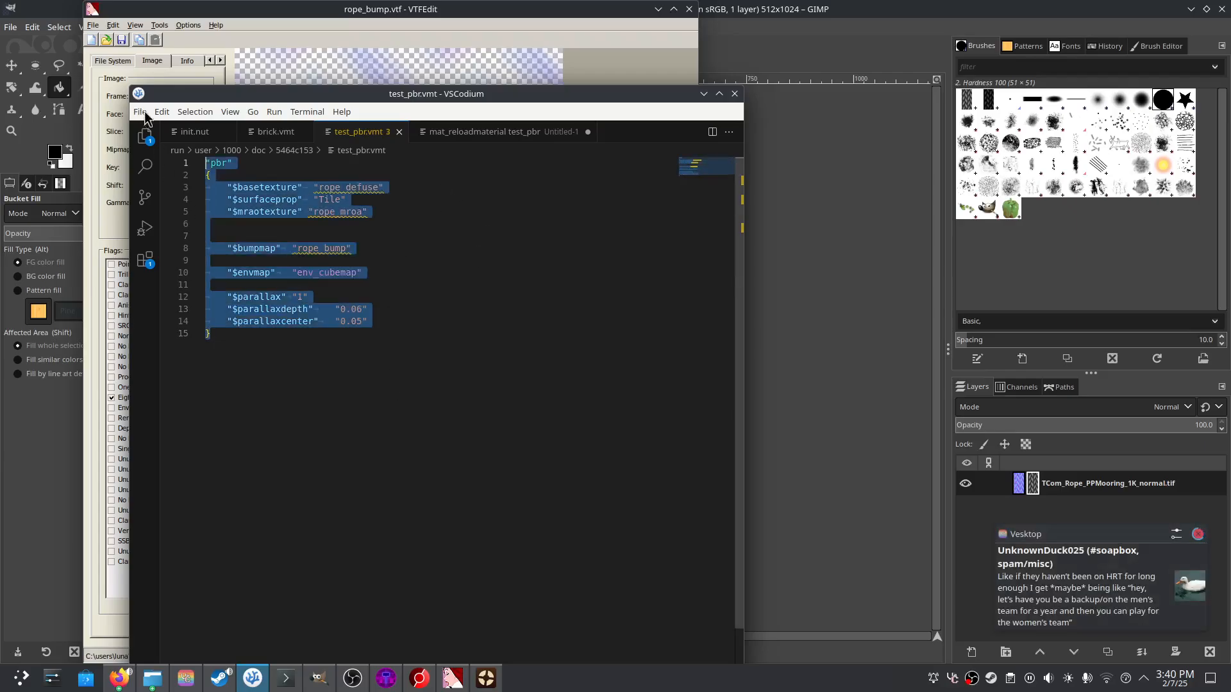
pyautogui.click(406, 321)
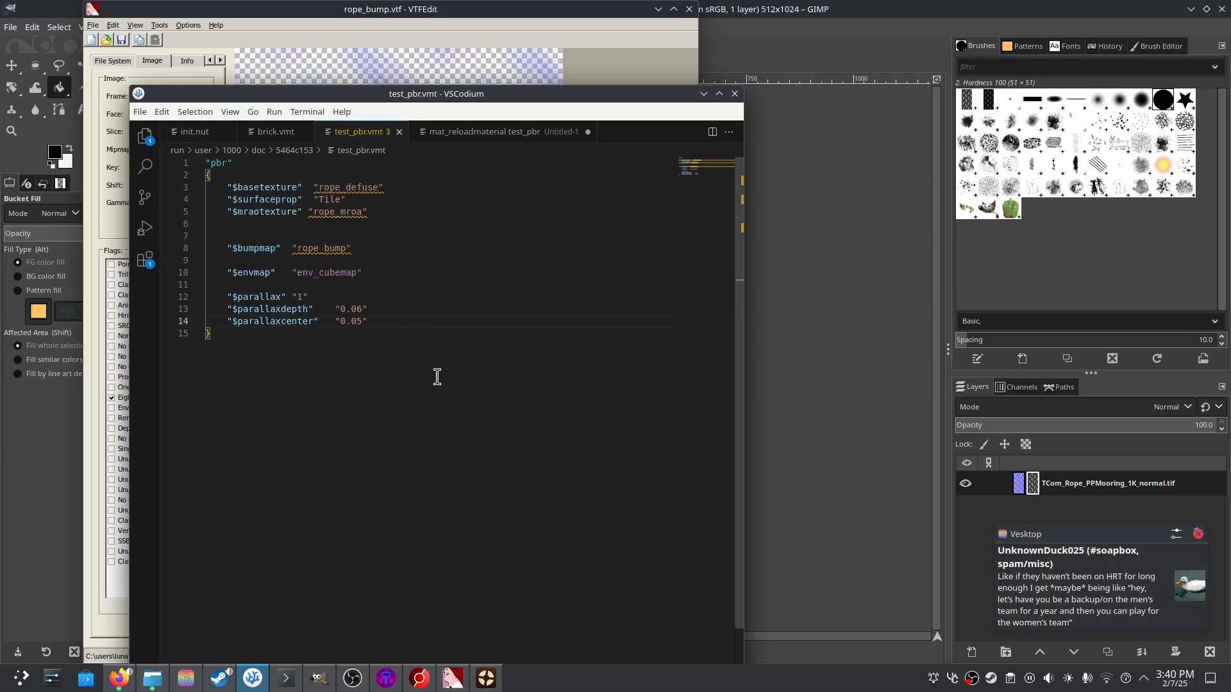
# - Paste and run mat_reloadmaterial test_pbr in the Team Fortress 2 Classic console
pyautogui.click(486, 678)
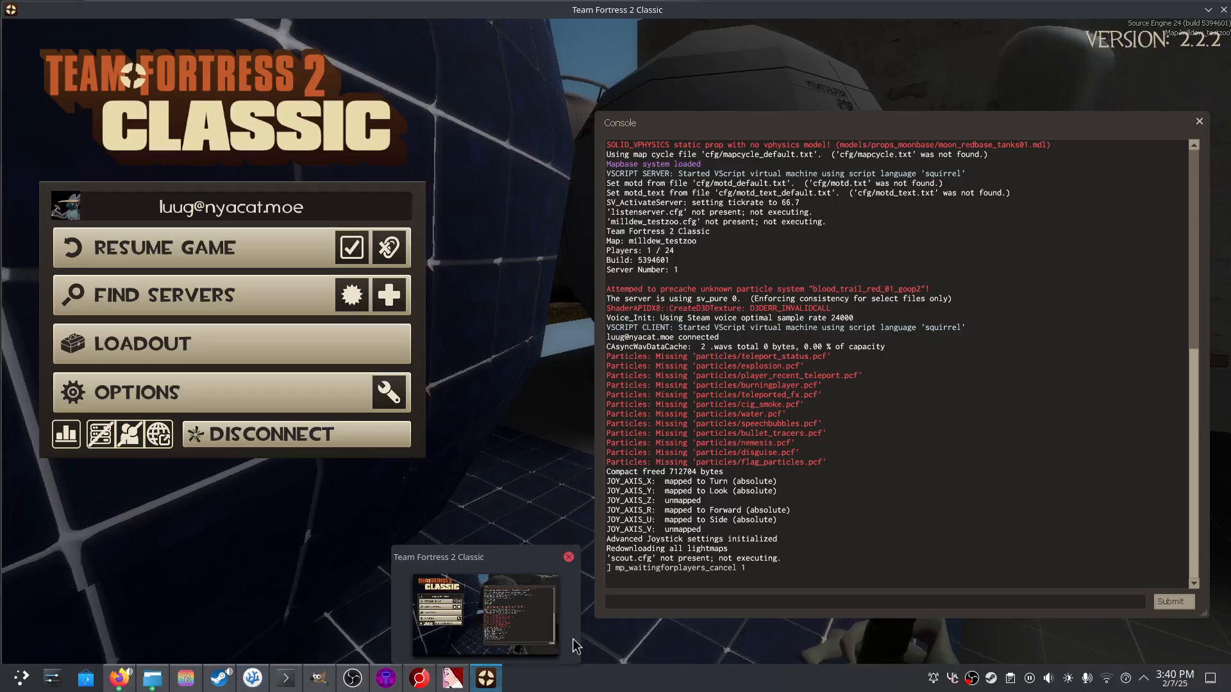
pyautogui.press('Escape')
pyautogui.press('Escape')
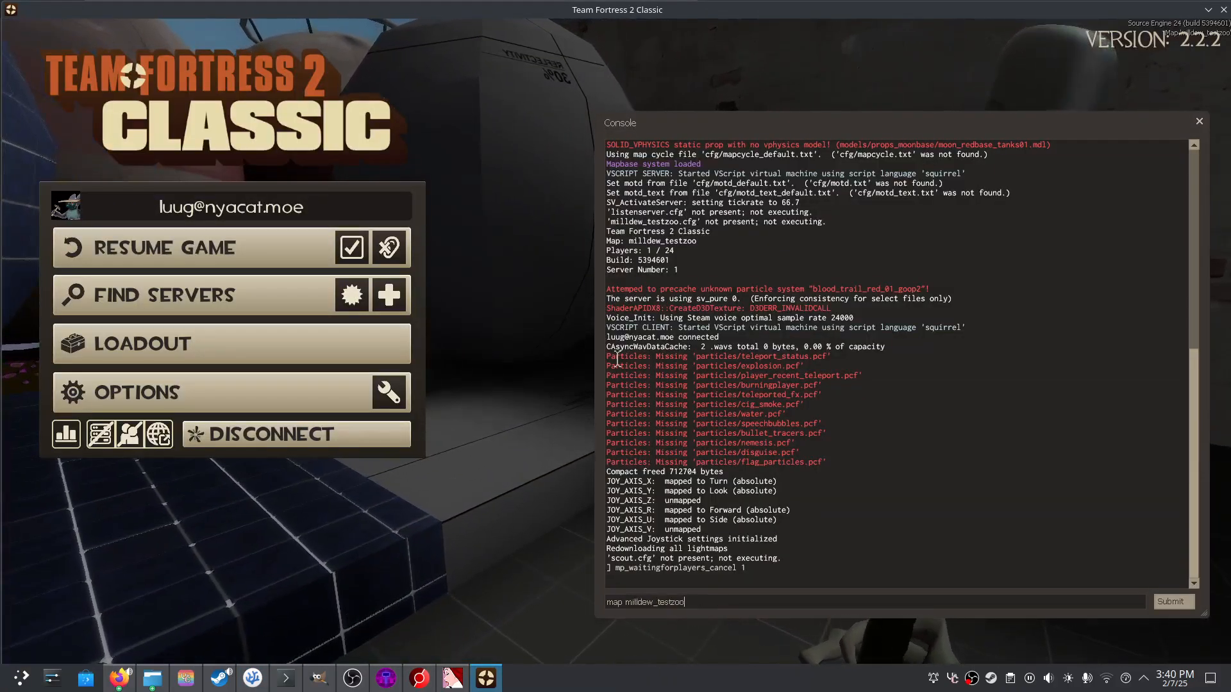
pyautogui.click(253, 678)
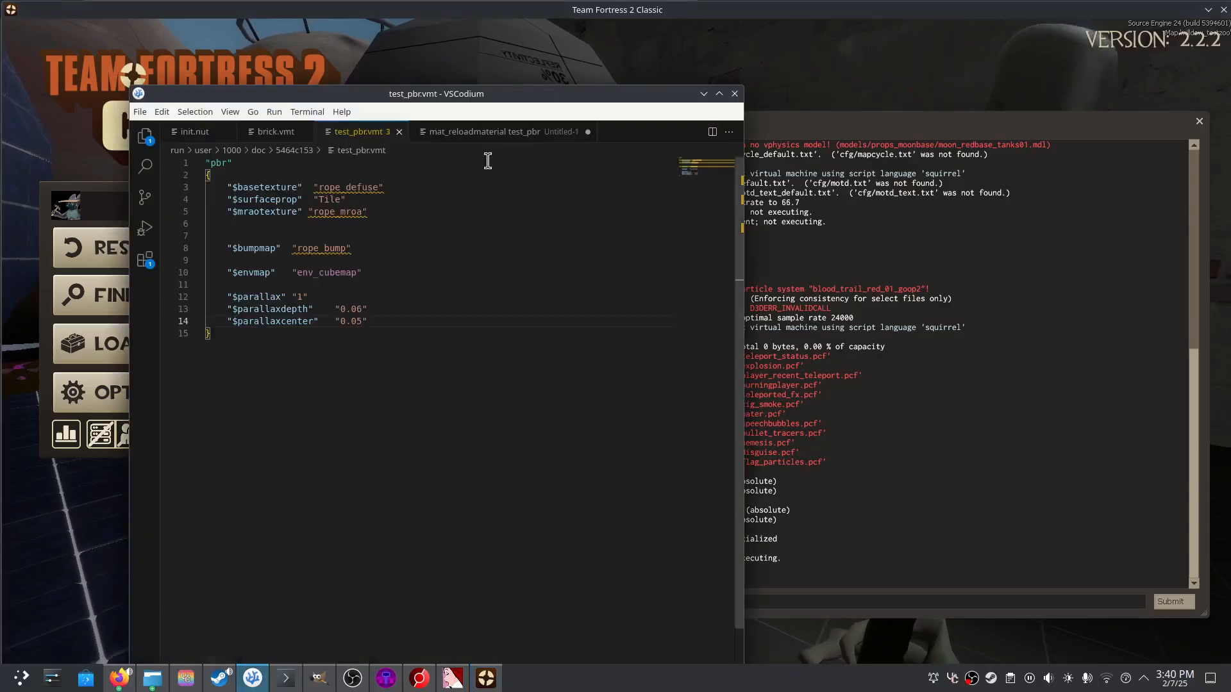
pyautogui.click(500, 131)
pyautogui.click(797, 598)
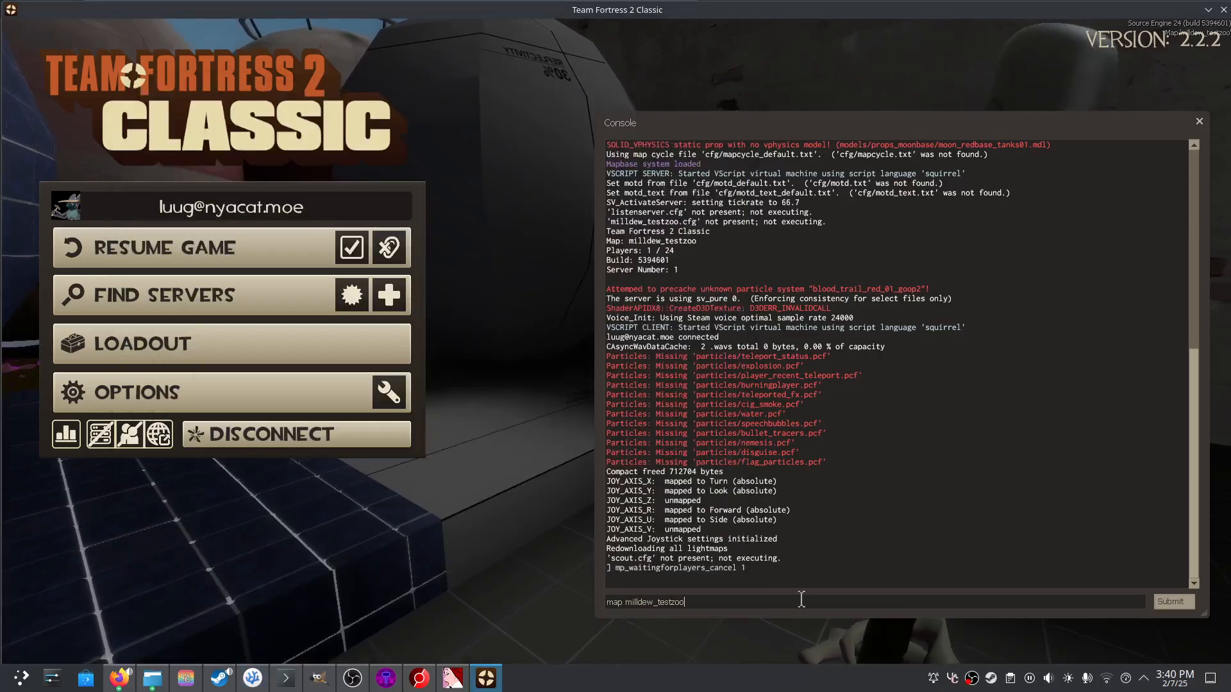
pyautogui.write('mat_reloadmaterial test_pbr')
pyautogui.press('Return')
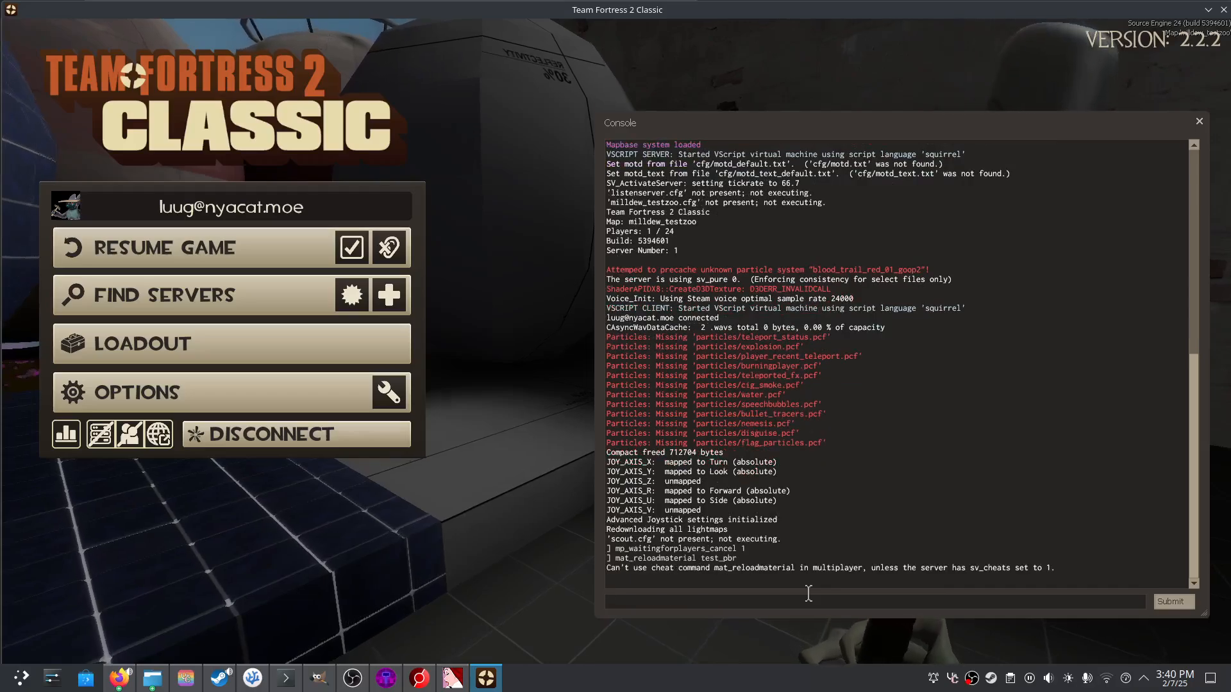
# - Enable sv_cheats 1, rerun mat_reloadmaterial test_pbr, and walk around to inspect the rope texture
pyautogui.write('sv_cheats 1')
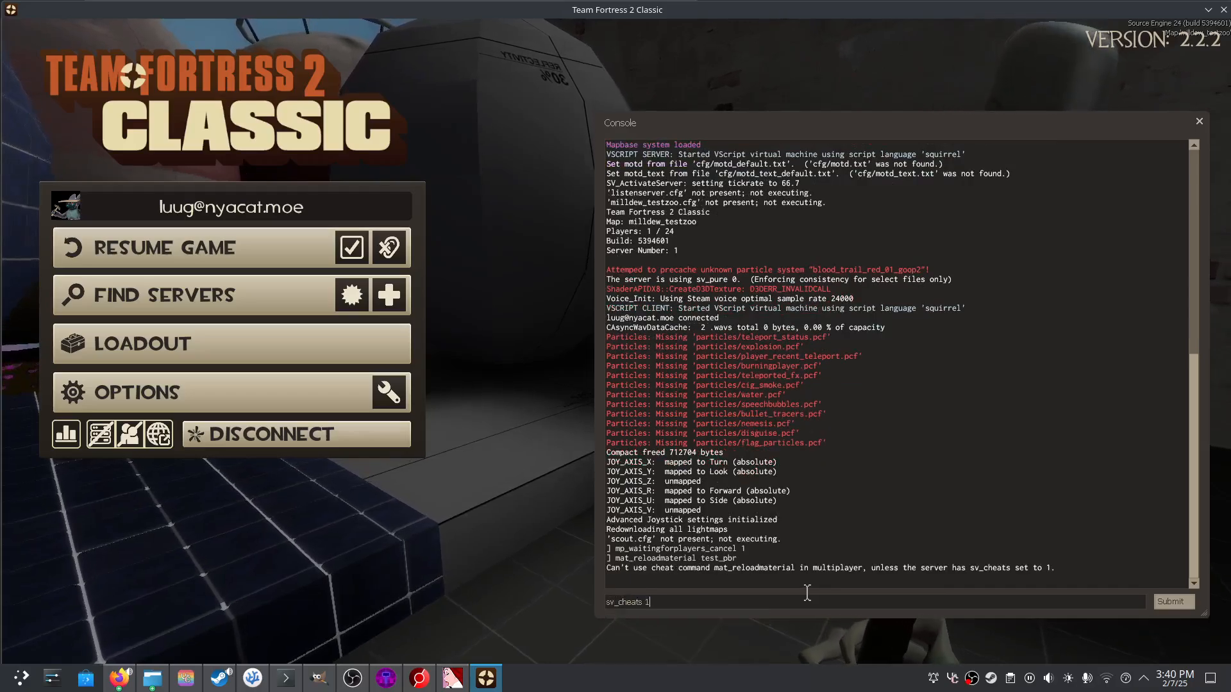
pyautogui.press('Return')
pyautogui.write('mat_reloadmaterial test_pbr')
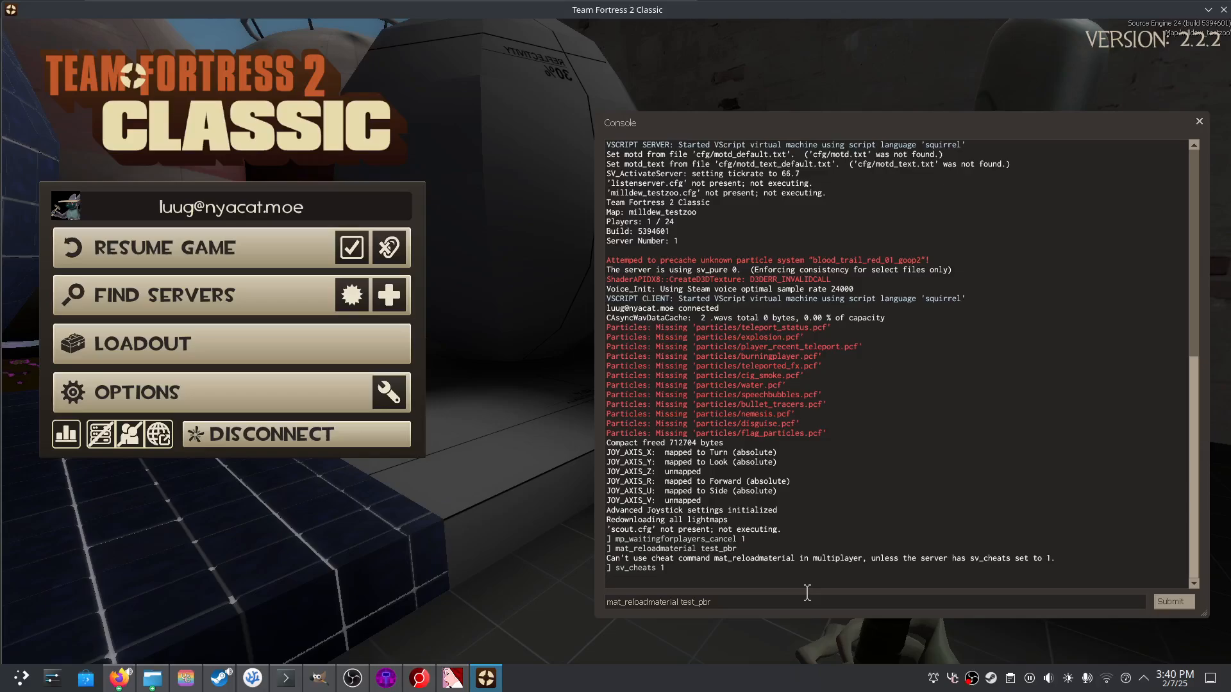
pyautogui.press('Return')
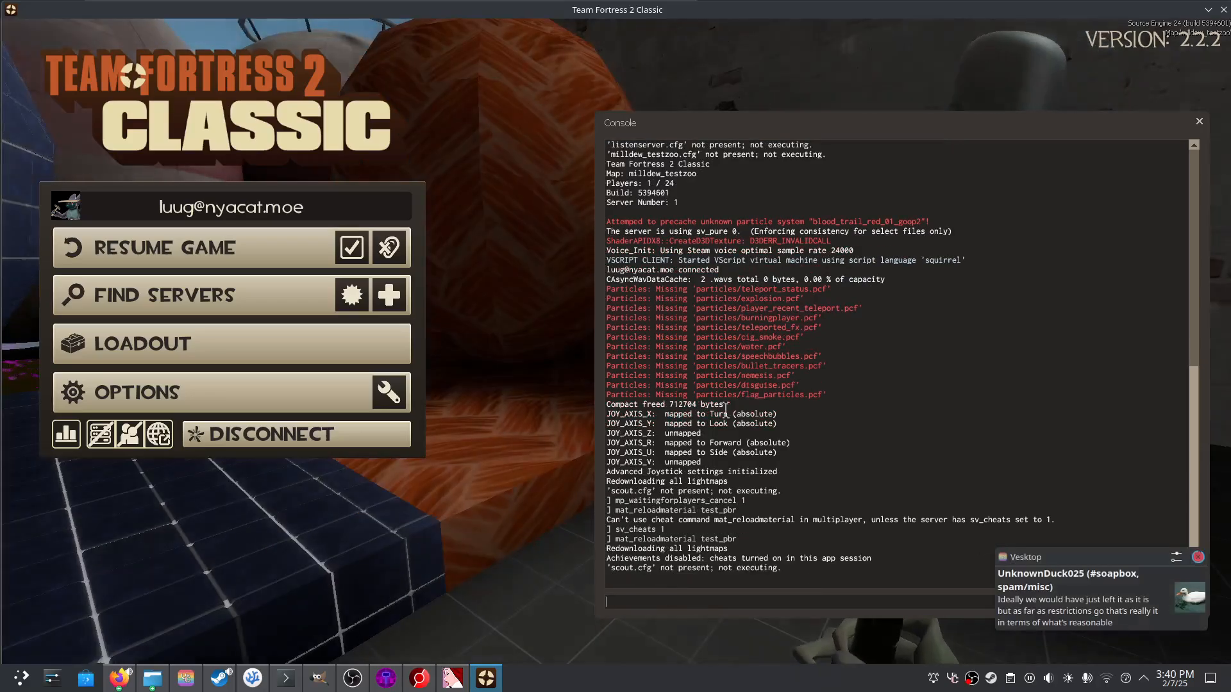
pyautogui.press('Escape')
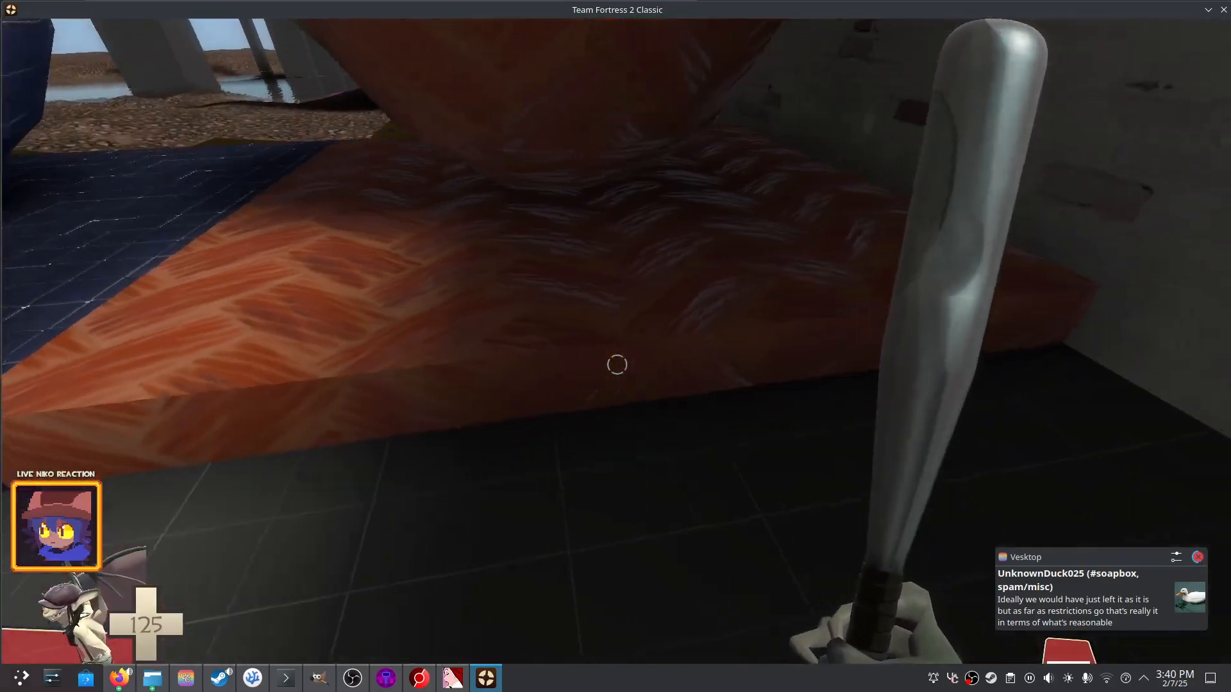
pyautogui.press('s')
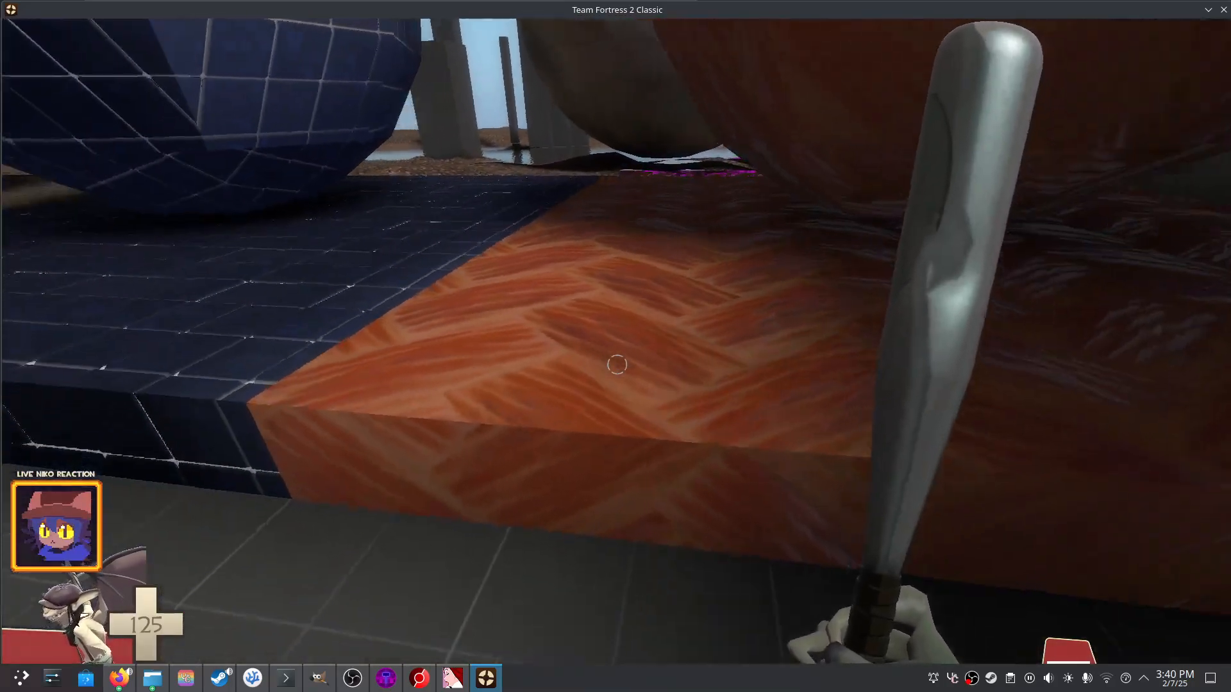
pyautogui.press('Escape')
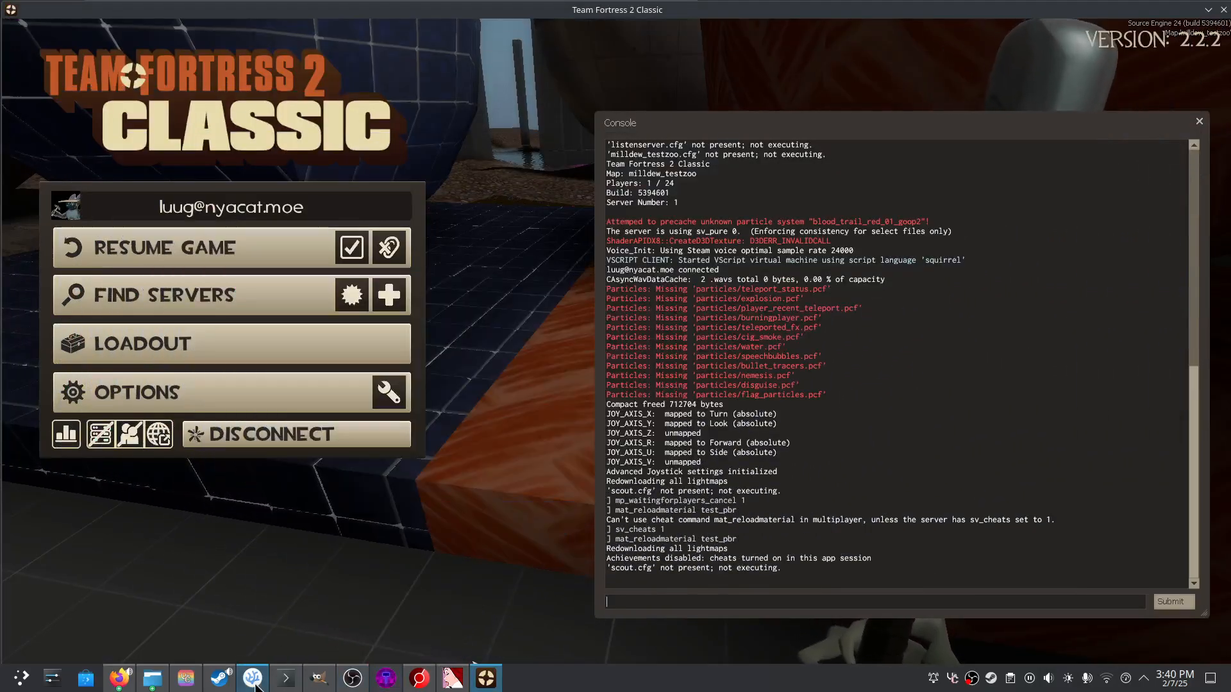
# - Save the edited test_pbr.vmt and run mat_reloadmaterial test_pbr in the game console
pyautogui.click(252, 678)
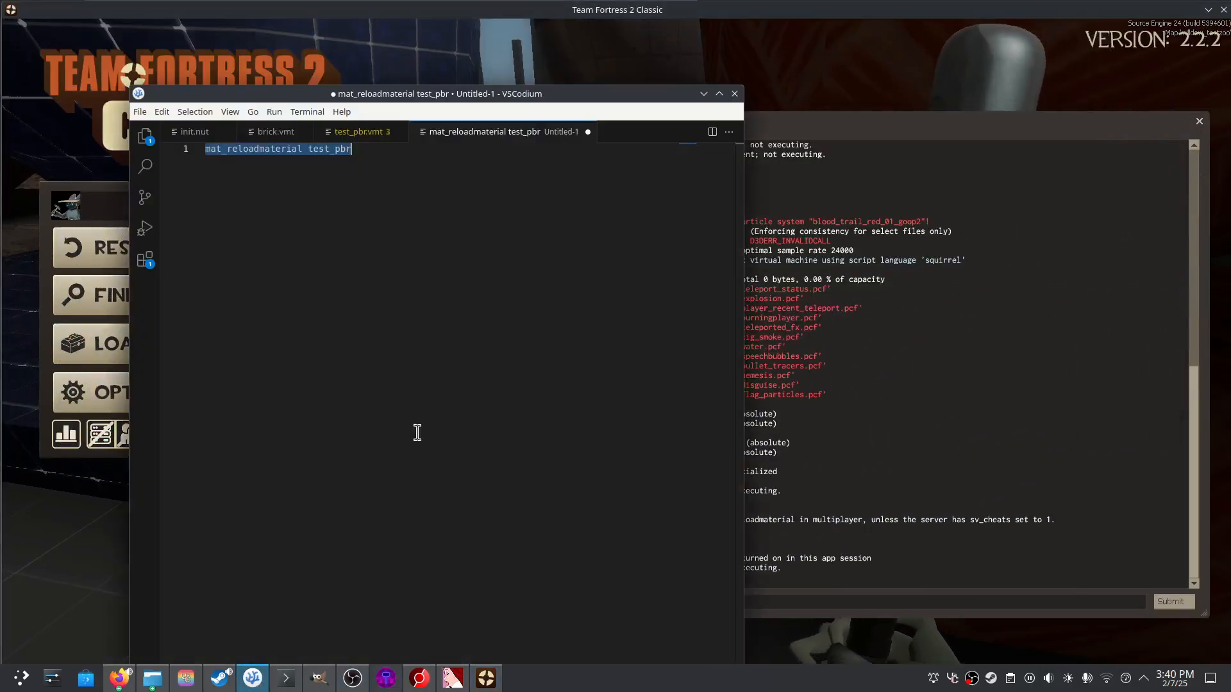
pyautogui.click(371, 134)
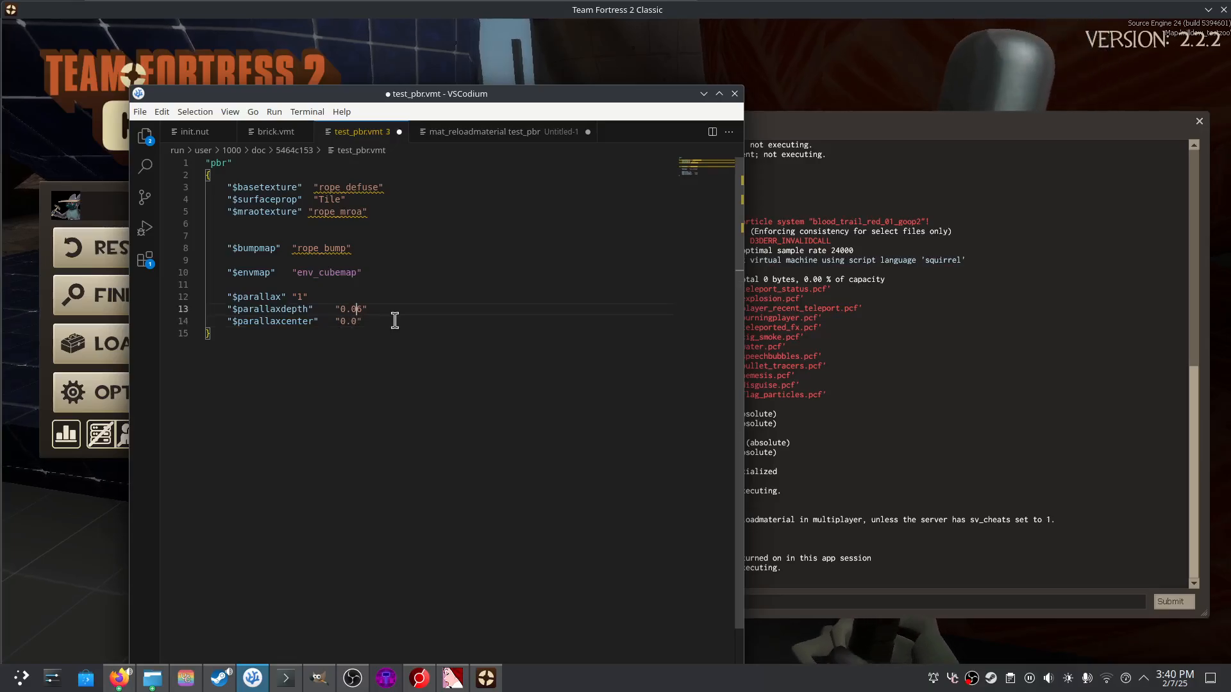
pyautogui.hotkey('ctrl', 's')
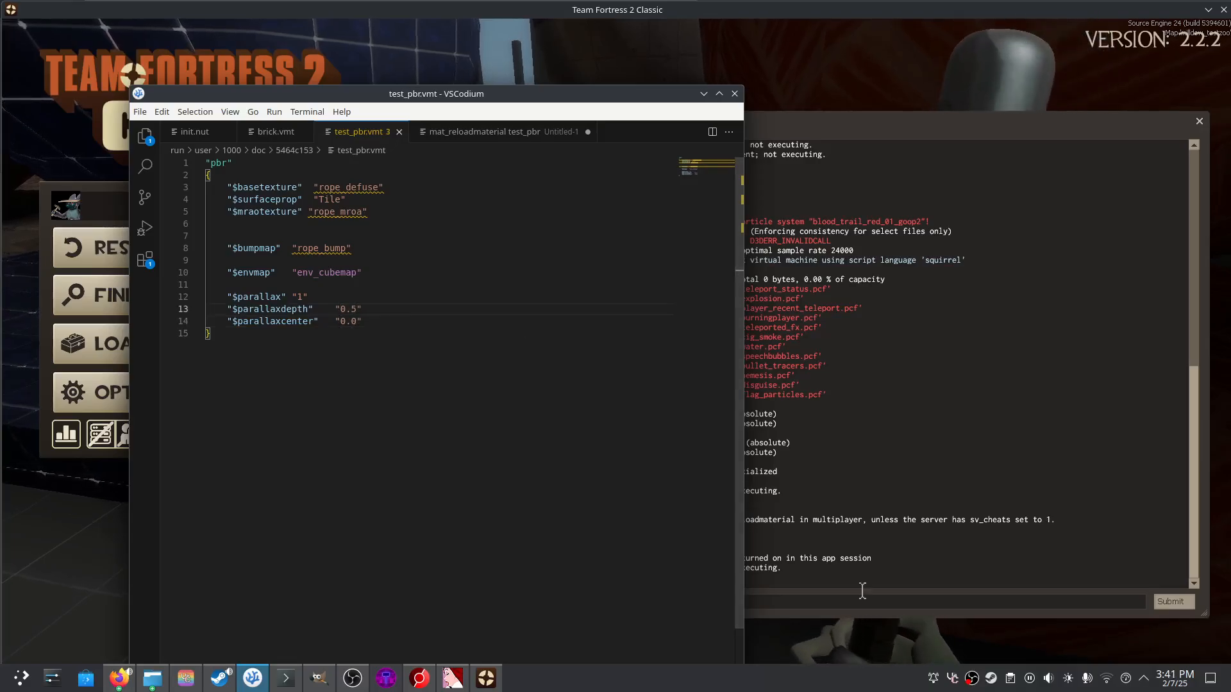
pyautogui.click(857, 599)
pyautogui.write('mat_reloadmaterial test_pbr')
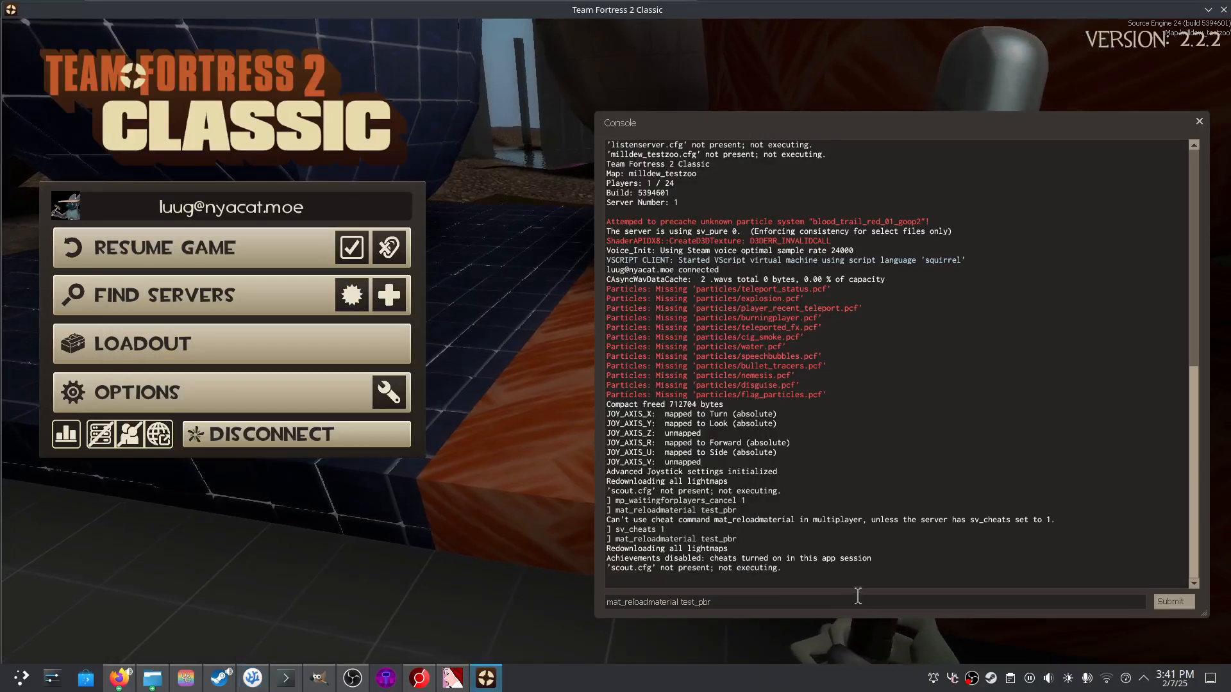
pyautogui.press('Return')
pyautogui.press('Escape')
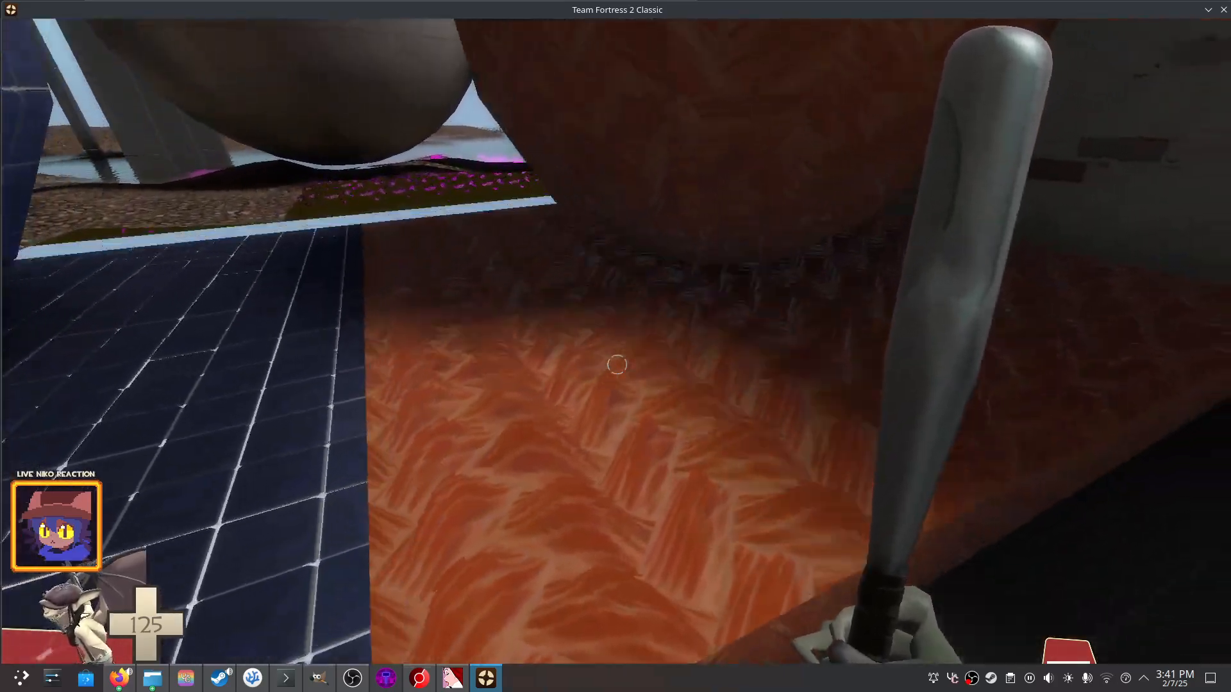
pyautogui.press('Escape')
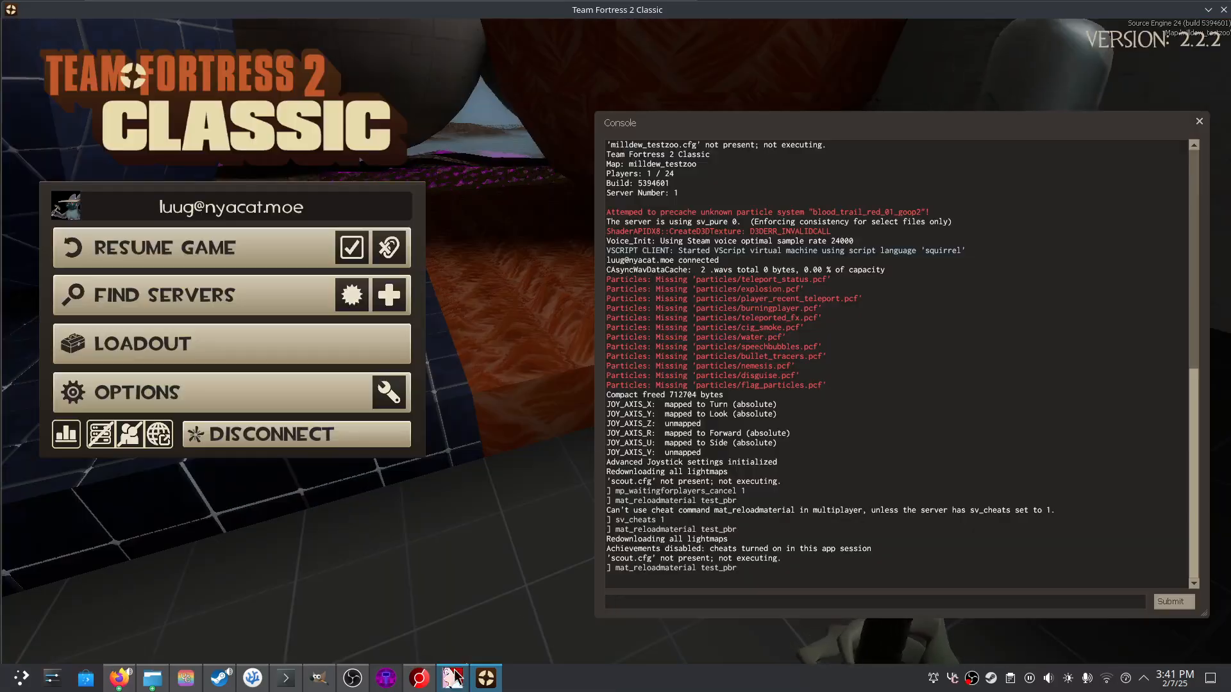
# - Remove the leading 0 from the $parallaxcenter value, save, and reload test_pbr in game
pyautogui.click(385, 678)
pyautogui.click(385, 677)
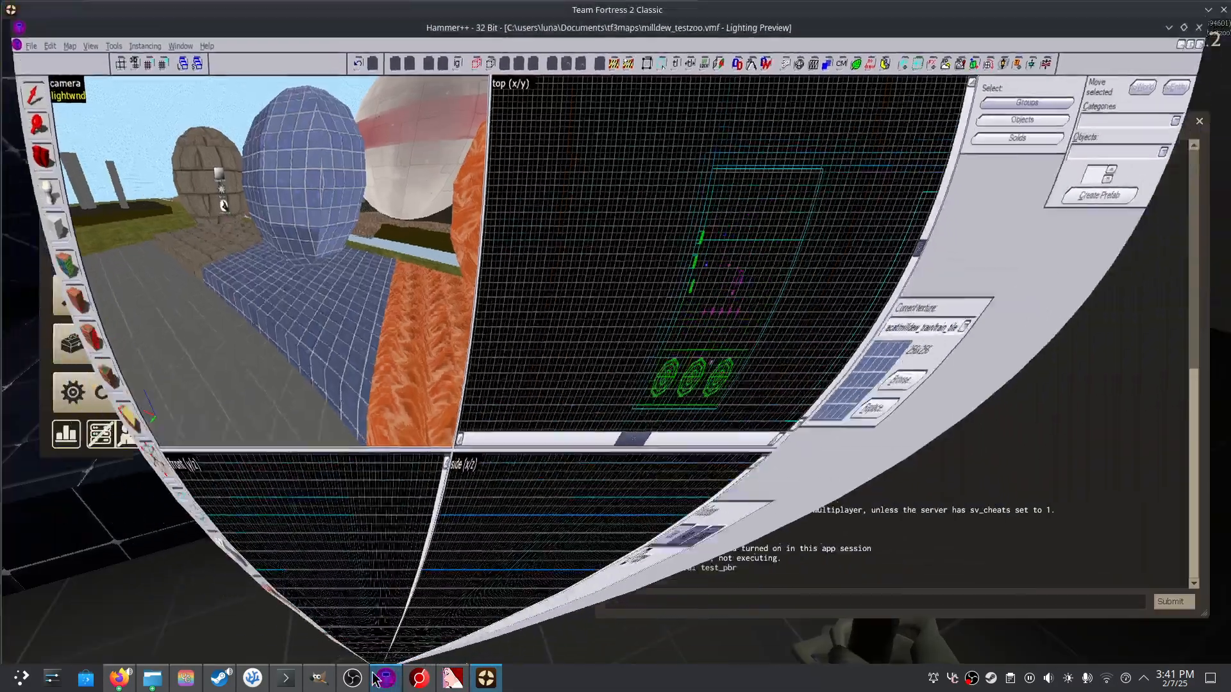
pyautogui.click(252, 677)
pyautogui.press('BackSpace')
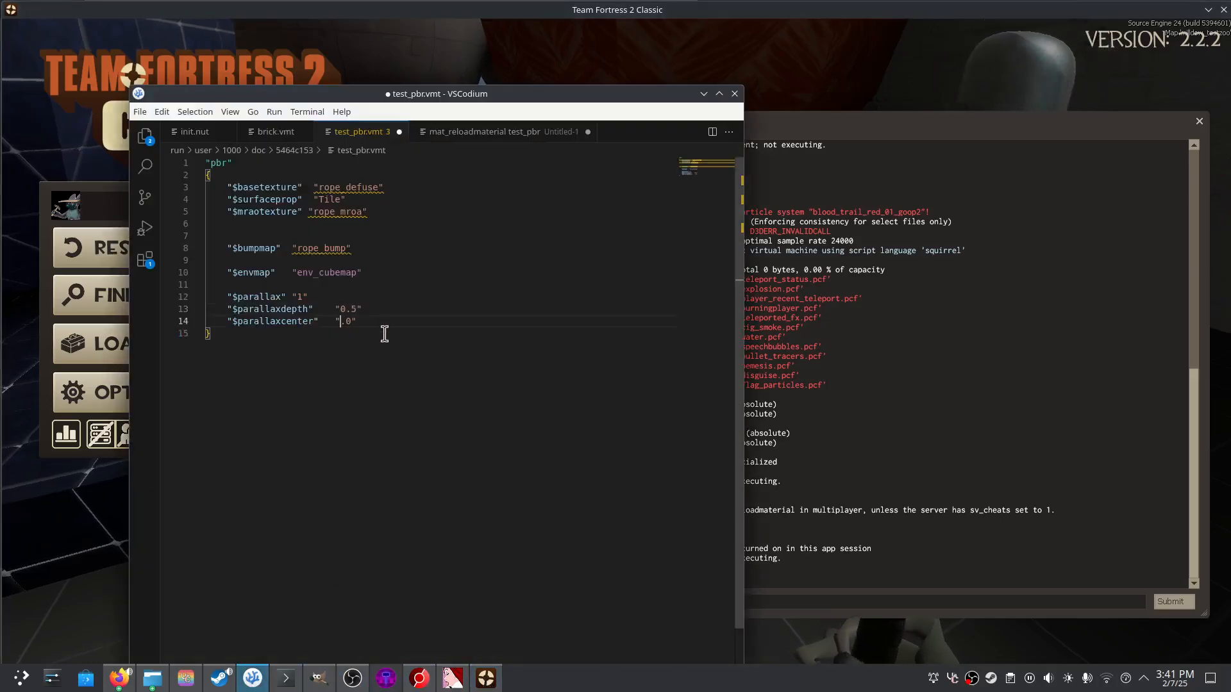
pyautogui.hotkey('ctrl', 's')
pyautogui.click(805, 600)
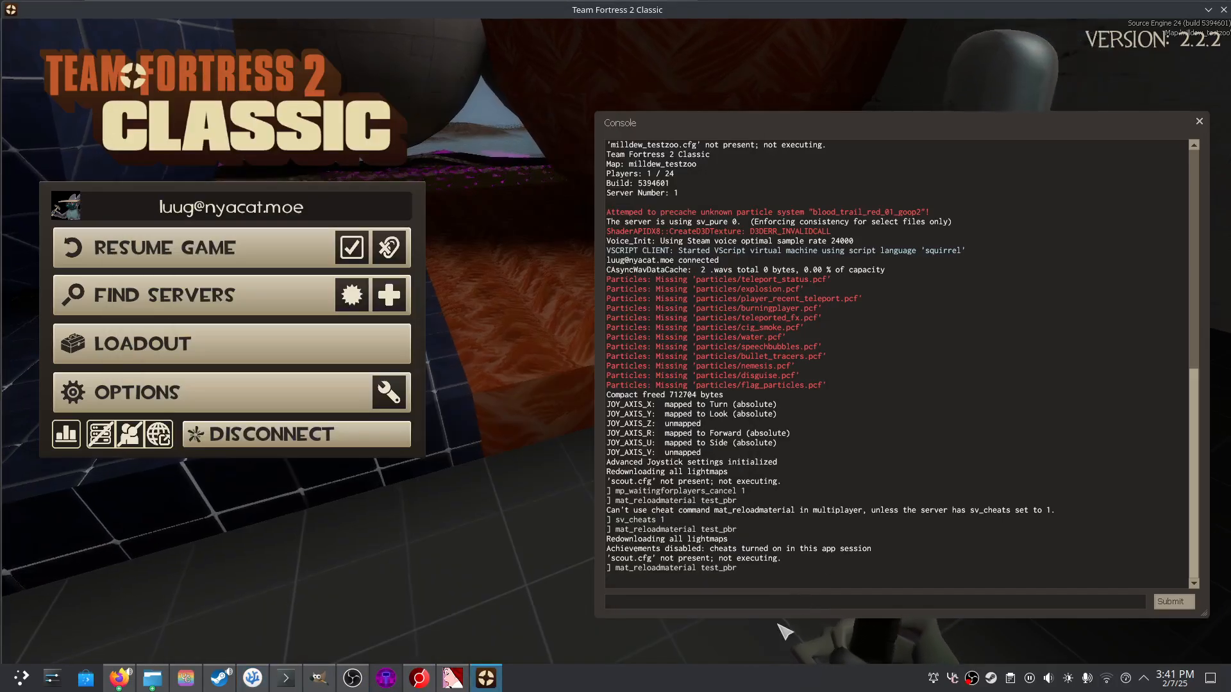
pyautogui.press('Up')
pyautogui.press('Return')
pyautogui.press('Escape')
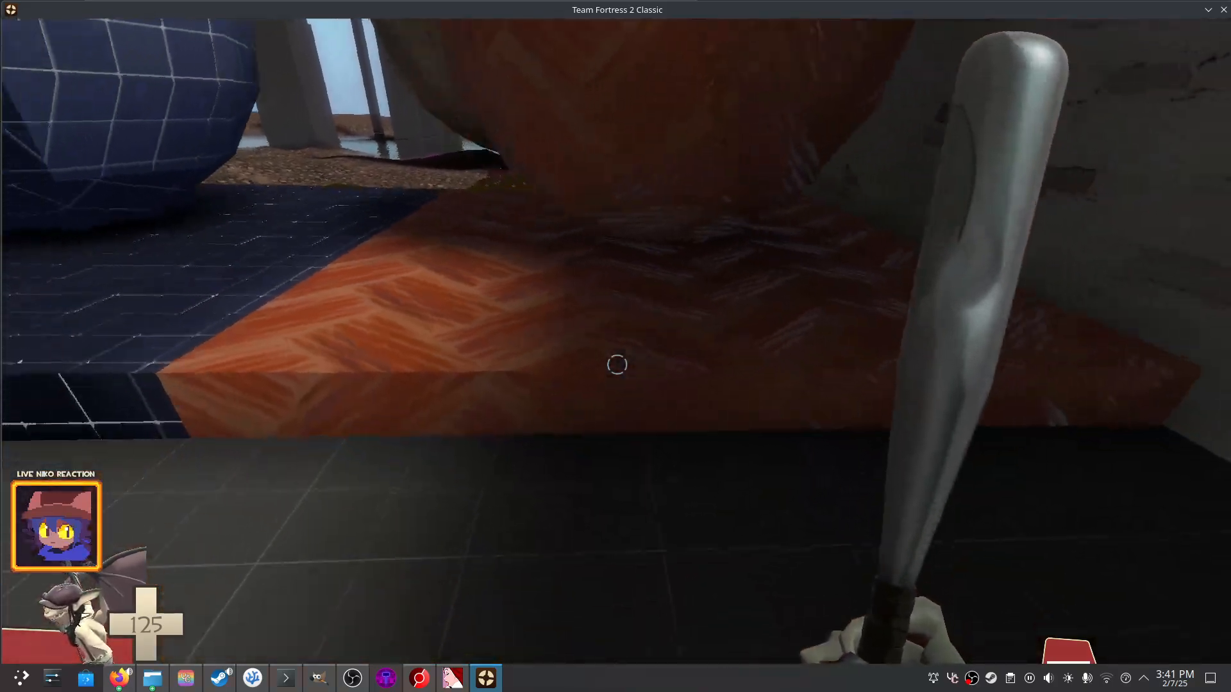
pyautogui.press('Escape')
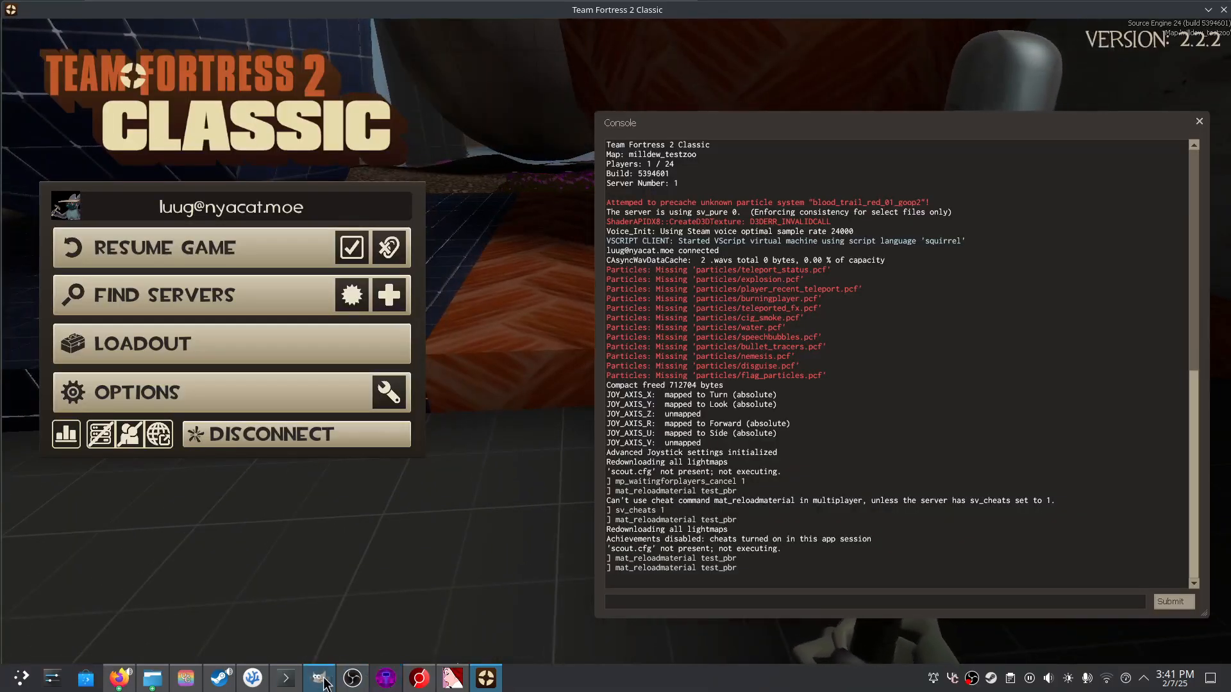
# - Reload test_pbr once more and walk onto the orange platform to inspect it
pyautogui.click(252, 678)
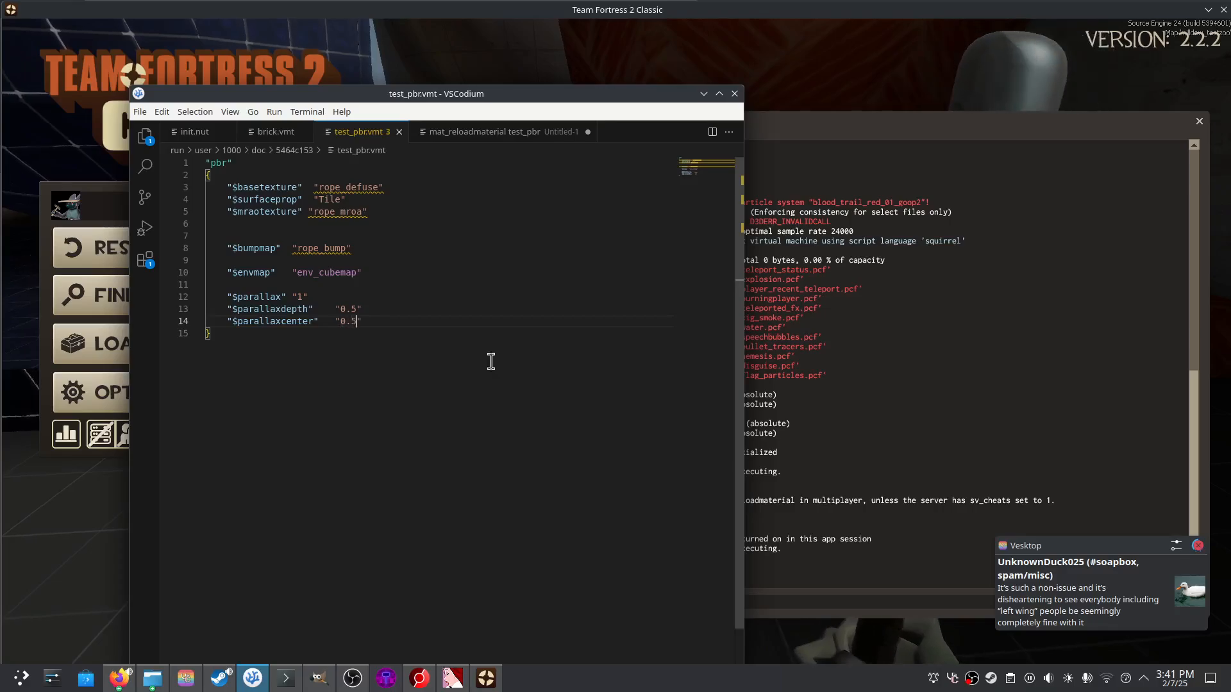
pyautogui.click(780, 587)
pyautogui.press('Up')
pyautogui.press('Return')
pyautogui.press('Escape')
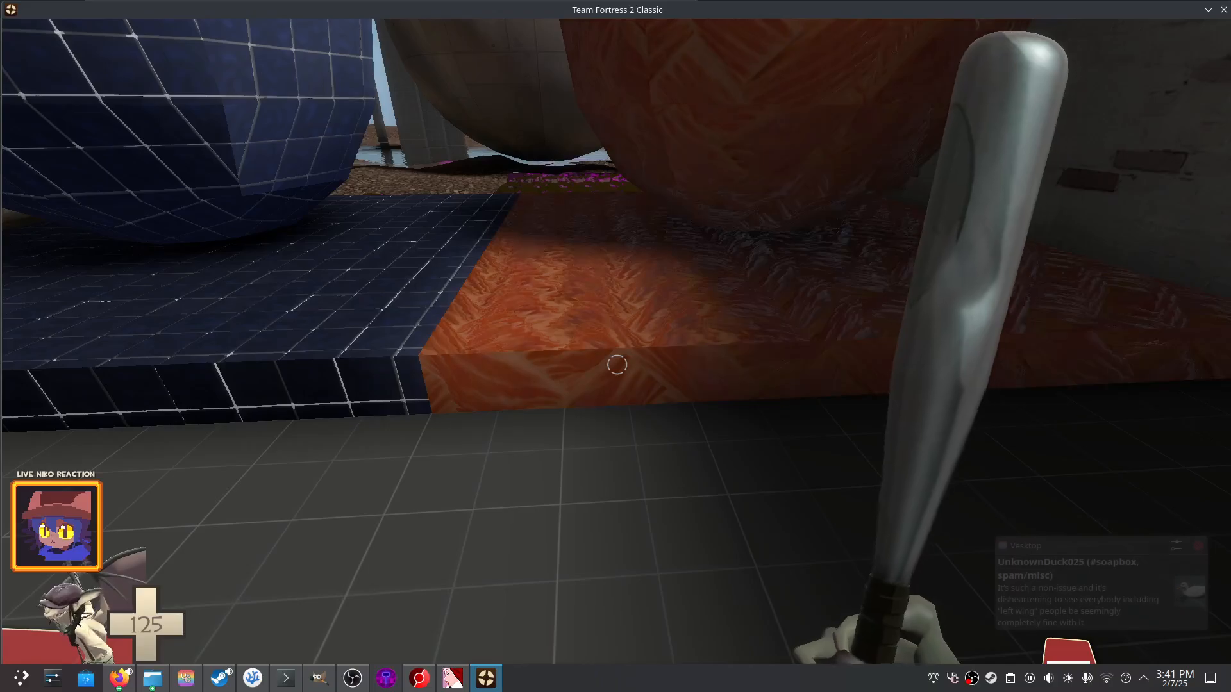
pyautogui.press('w')
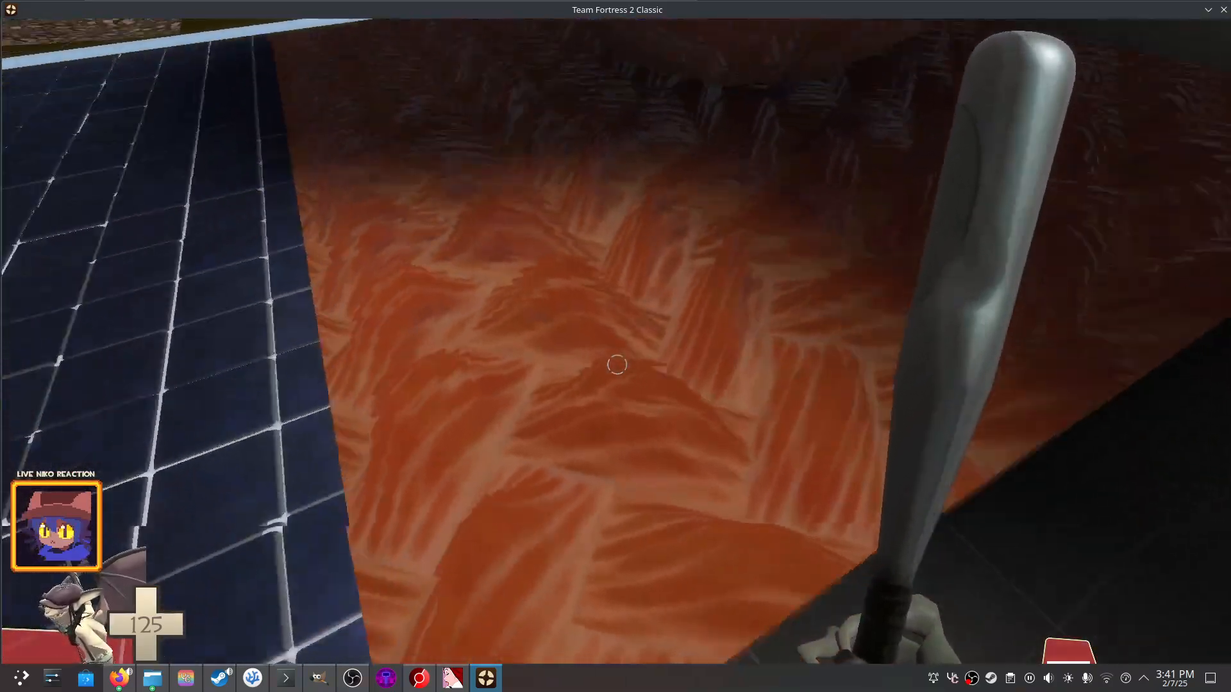
pyautogui.press('Escape')
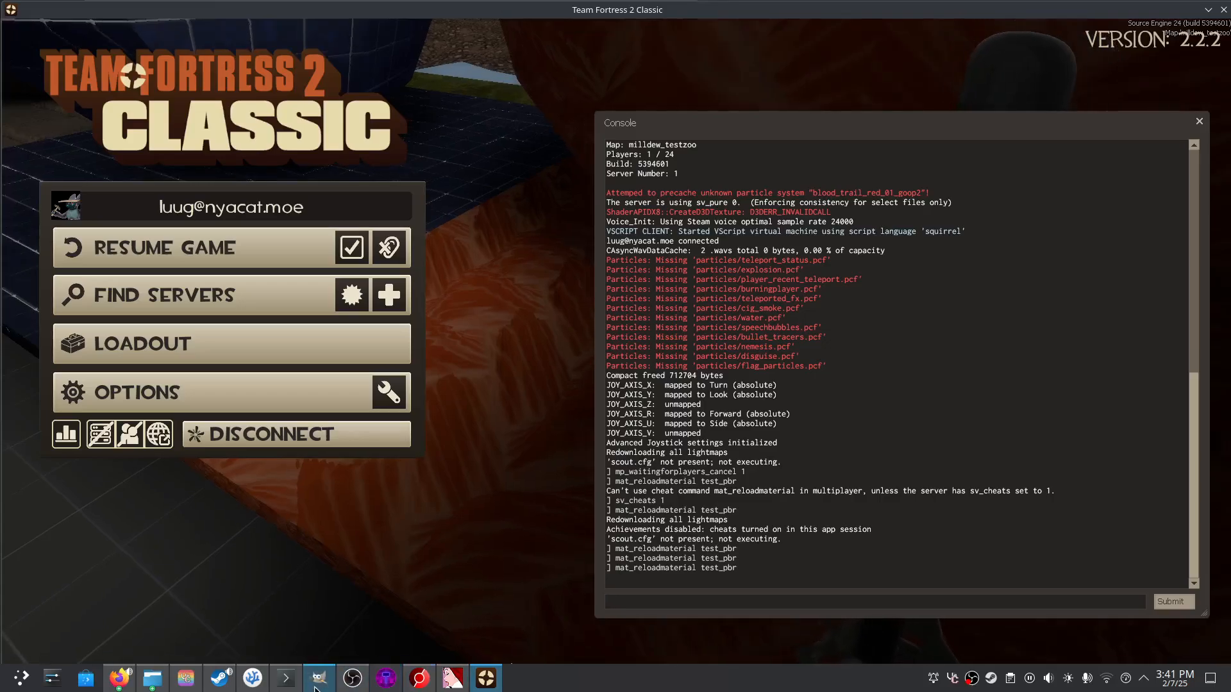
# - Change $parallaxcenter to 0.0, save, reload test_pbr, and strike the orange platform in game
pyautogui.click(252, 678)
pyautogui.write('0.02"')
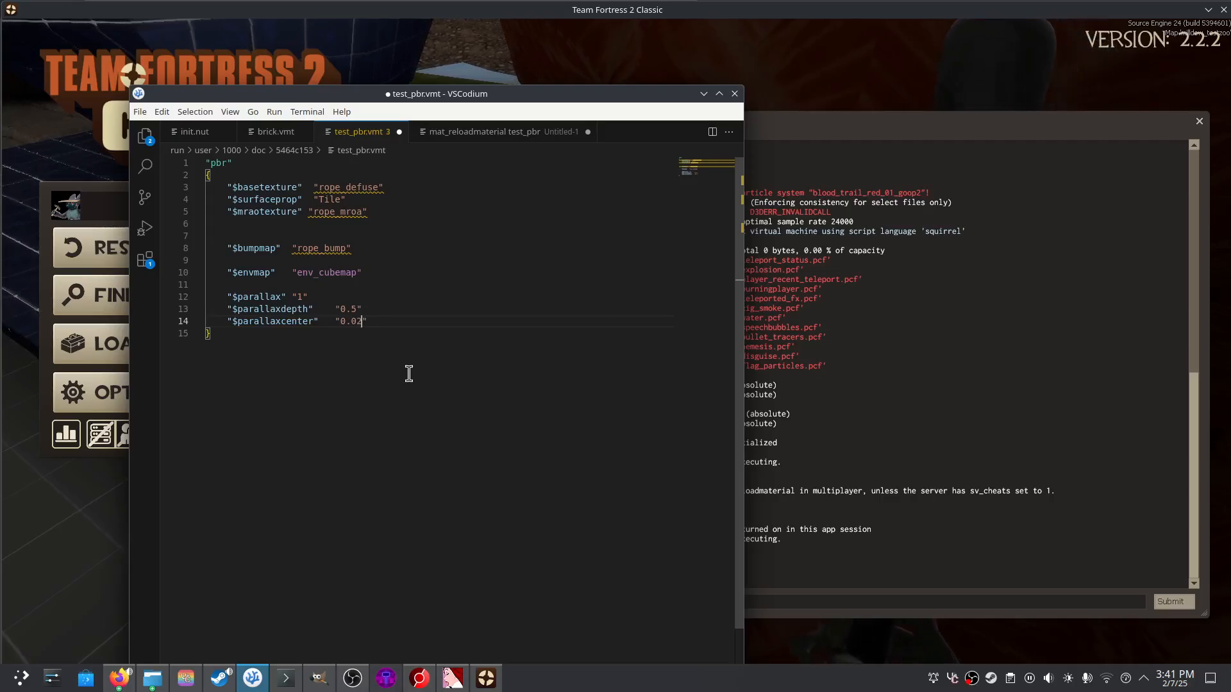
pyautogui.hotkey('ctrl', 's')
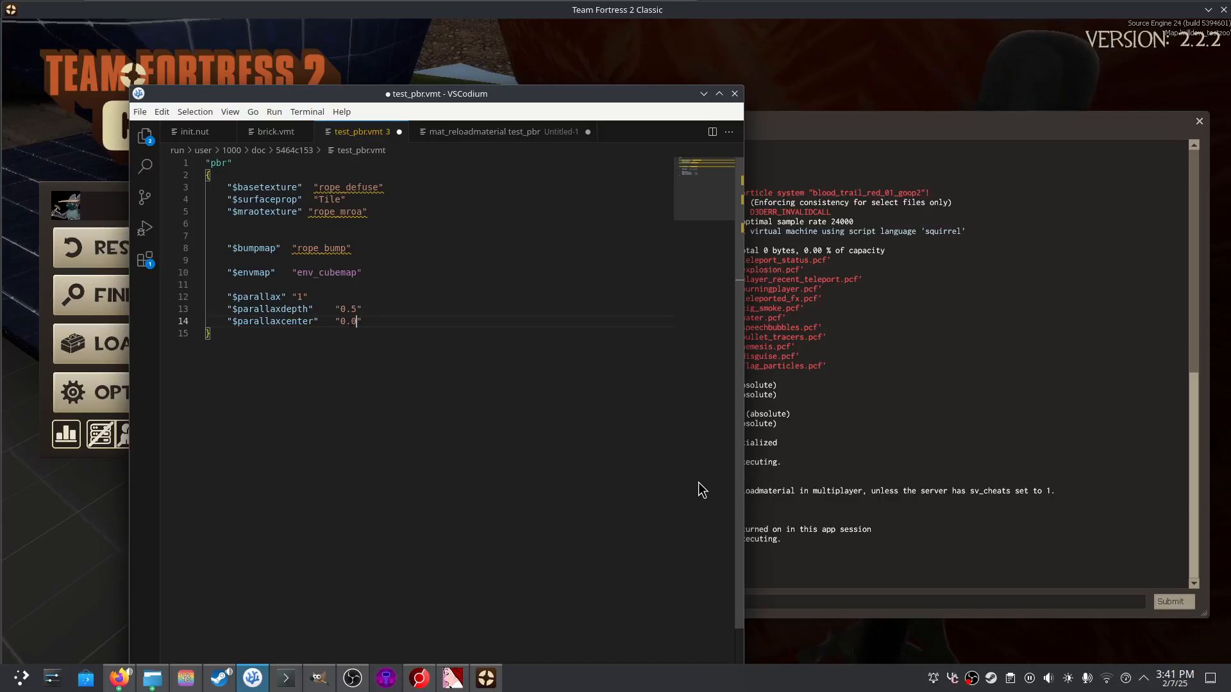
pyautogui.click(873, 597)
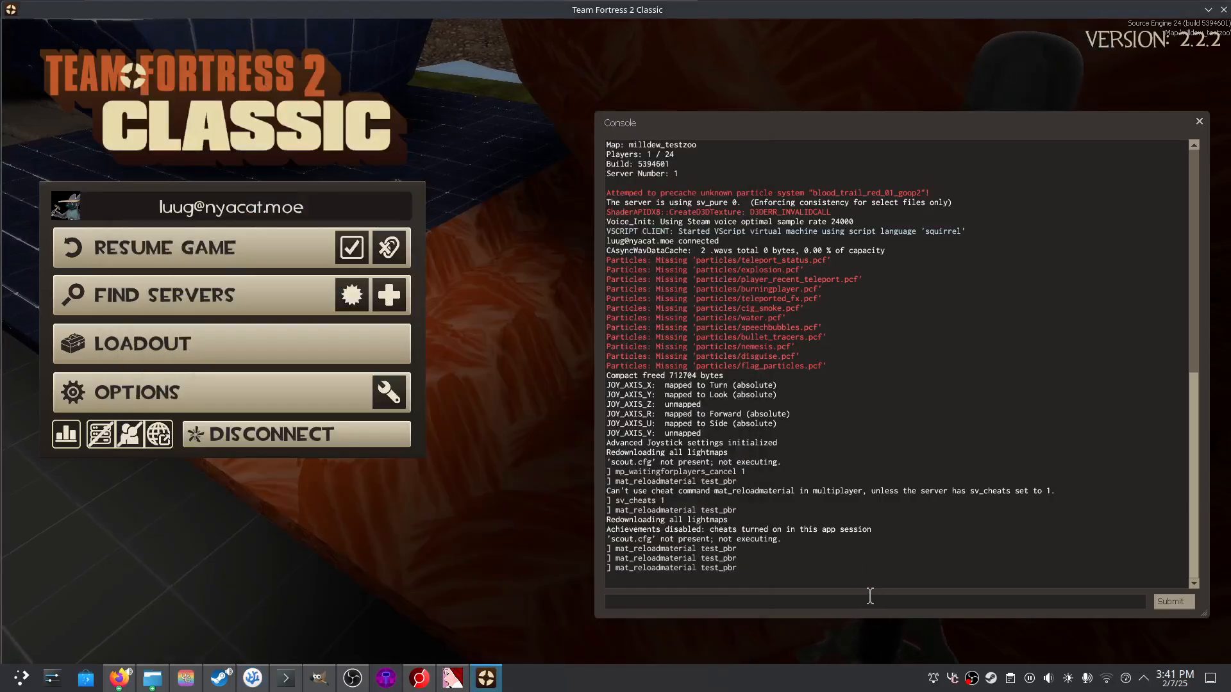
pyautogui.press('Up')
pyautogui.press('Return')
pyautogui.press('Escape')
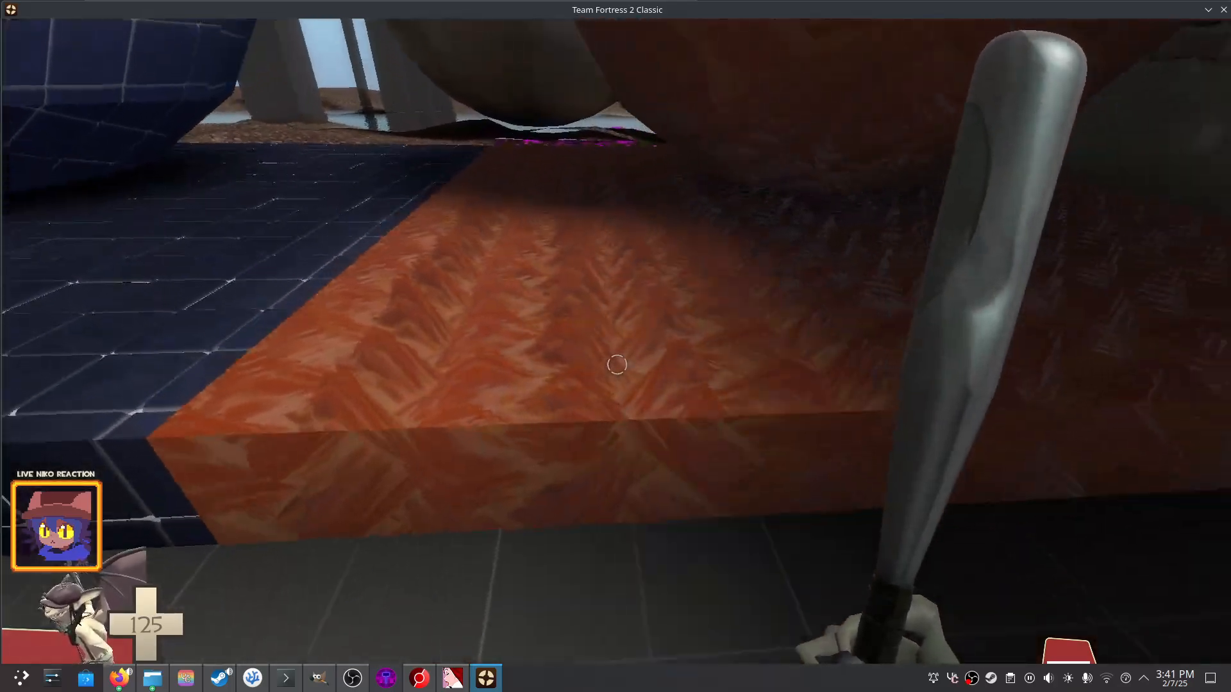
pyautogui.click(616, 364)
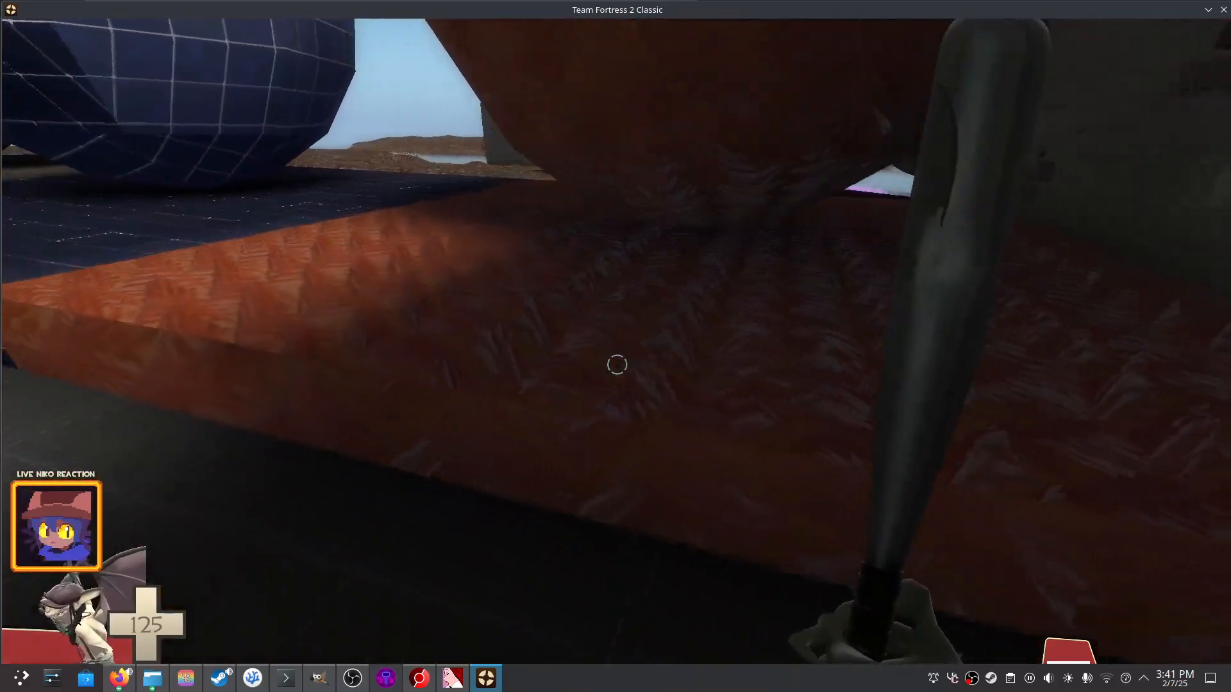
# - Move around the orange sphere and blue block, then up to the brick wall window
pyautogui.press('s')
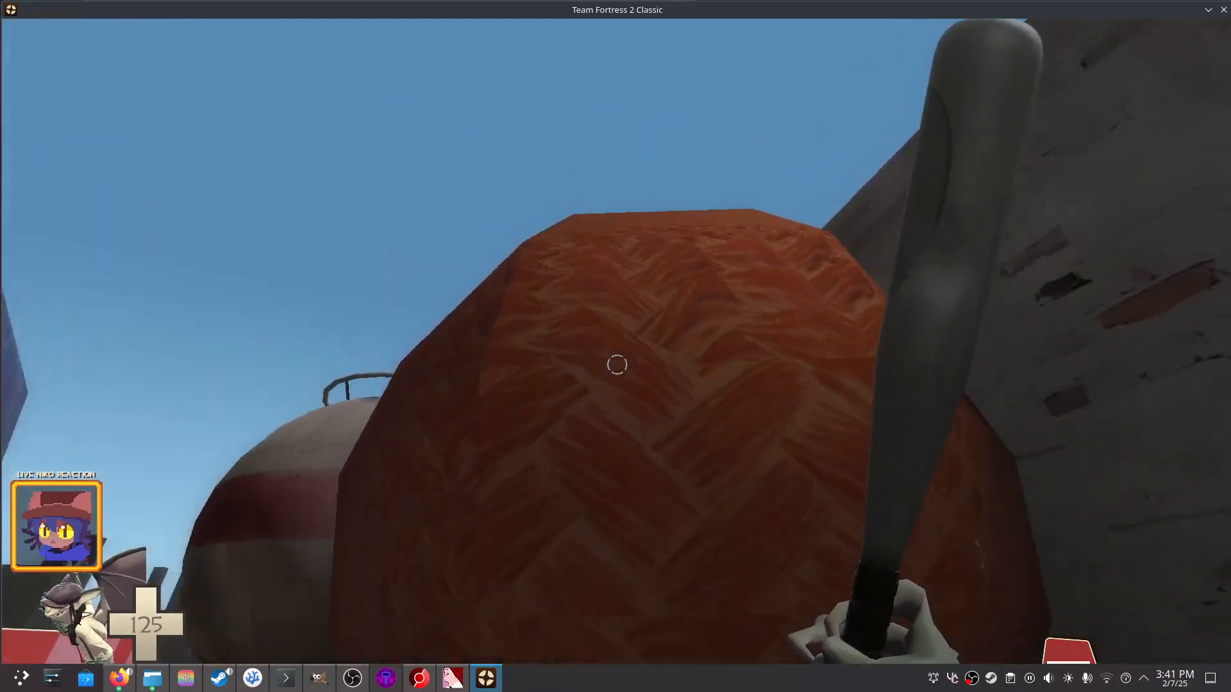
pyautogui.press('s')
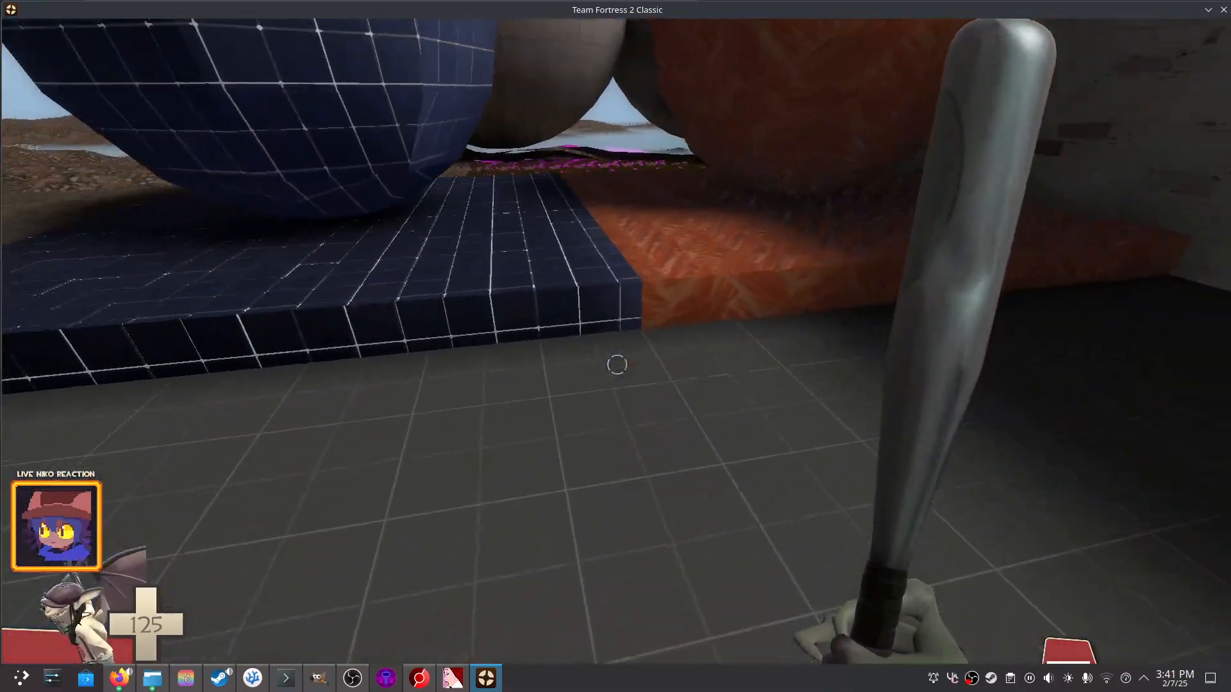
pyautogui.press('w')
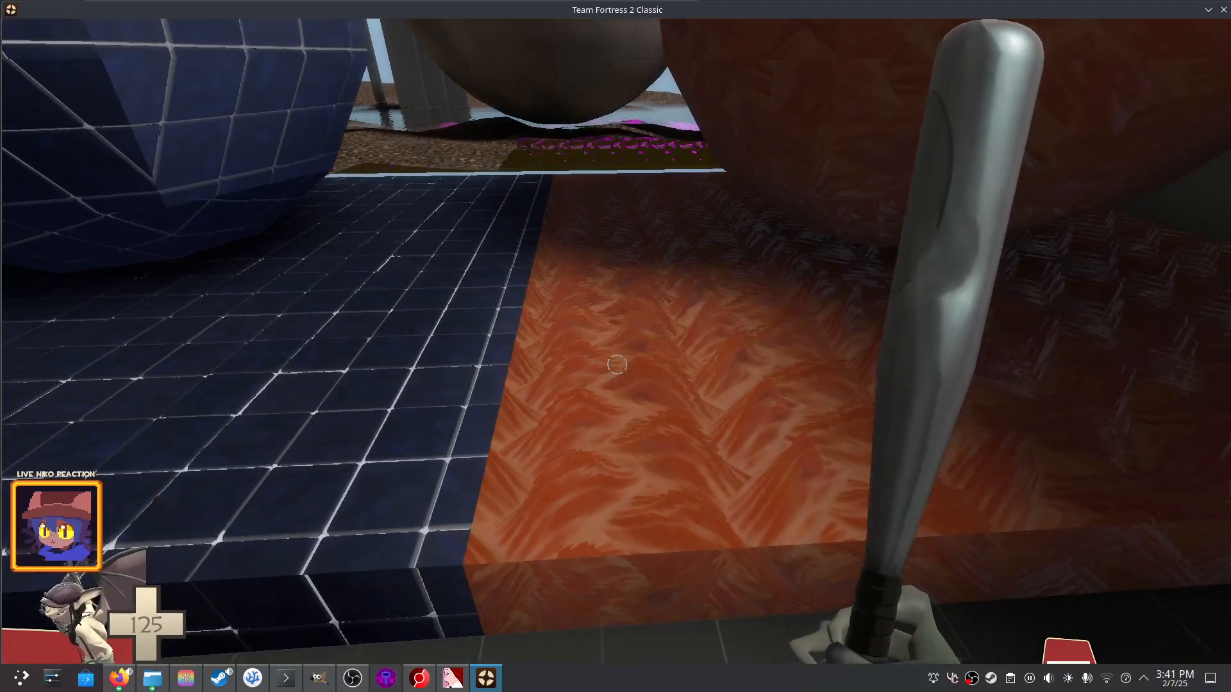
pyautogui.press('w')
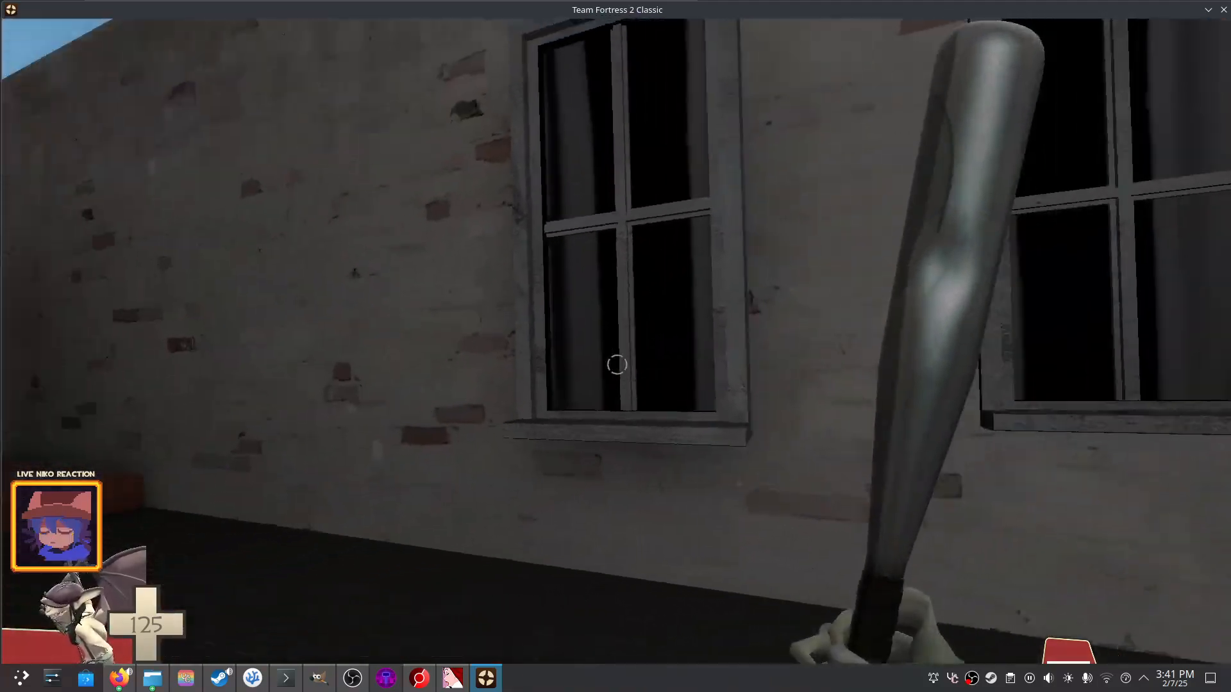
pyautogui.press('w')
pyautogui.click(617, 364)
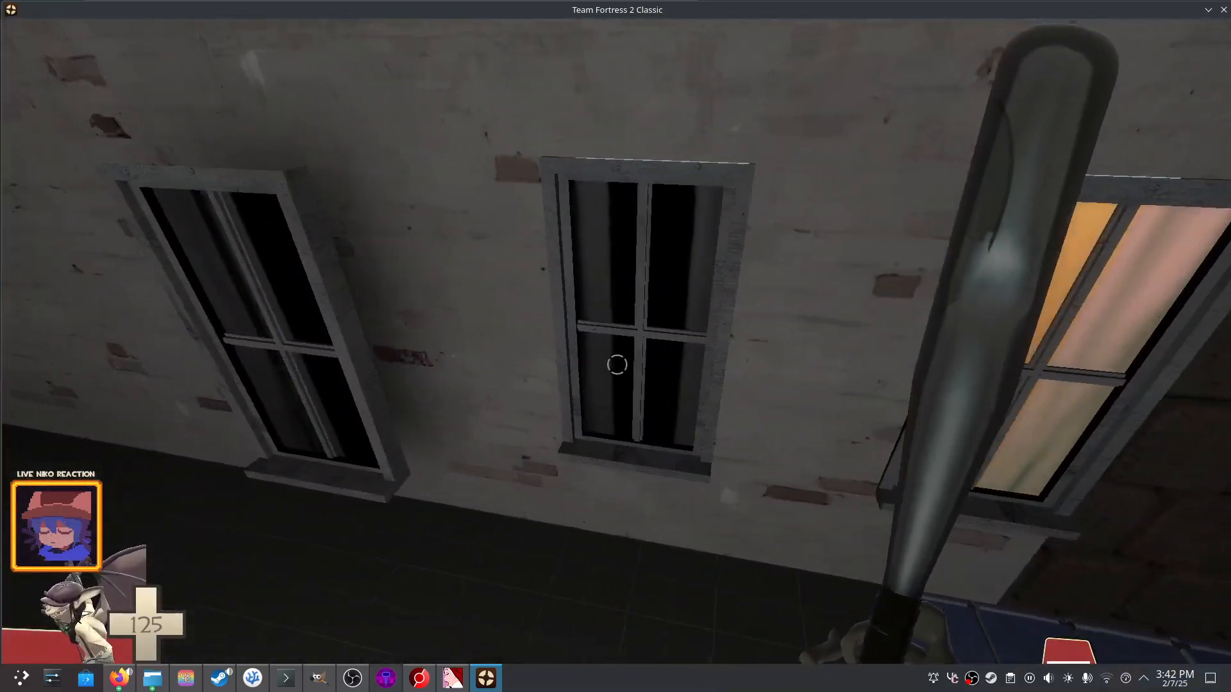
# - Fly through the window to the test spheres, then open the console with the backtick key
pyautogui.press('w')
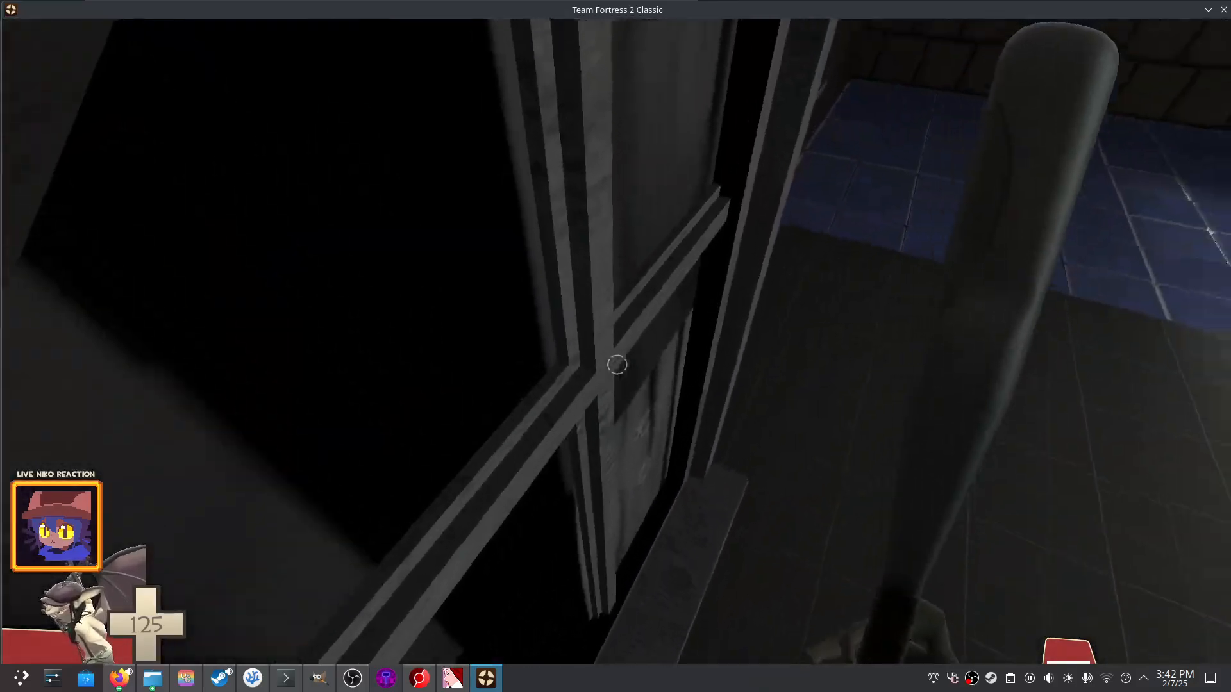
pyautogui.press('w')
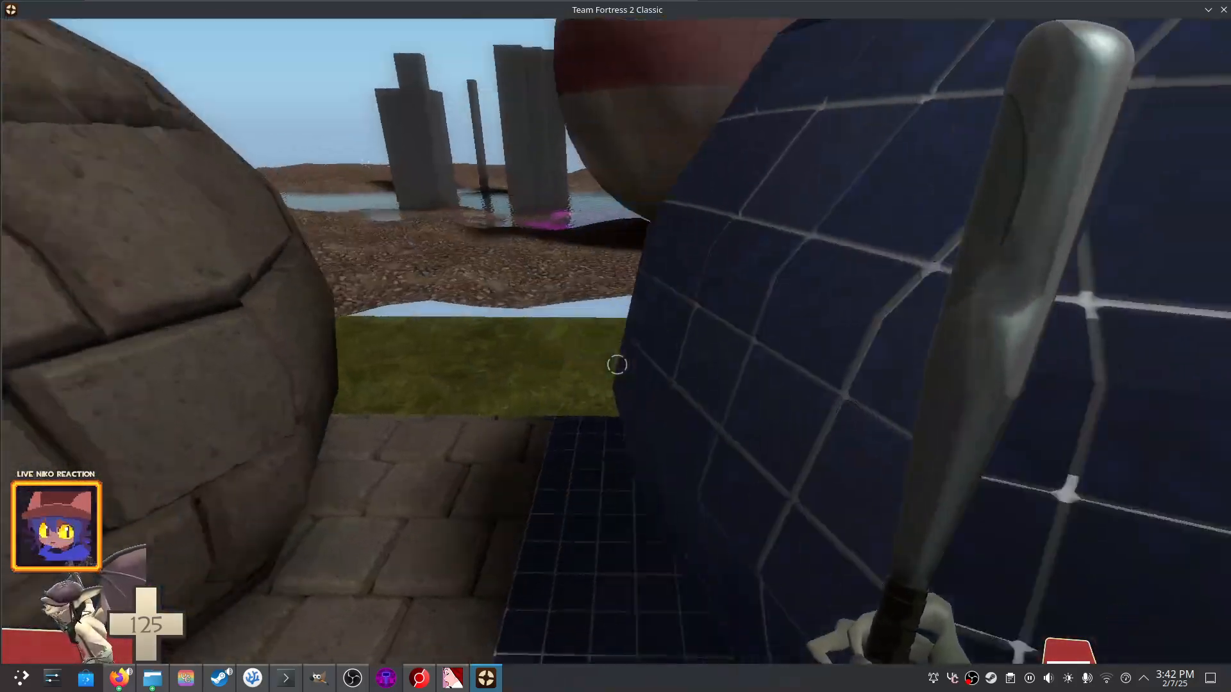
pyautogui.press('s')
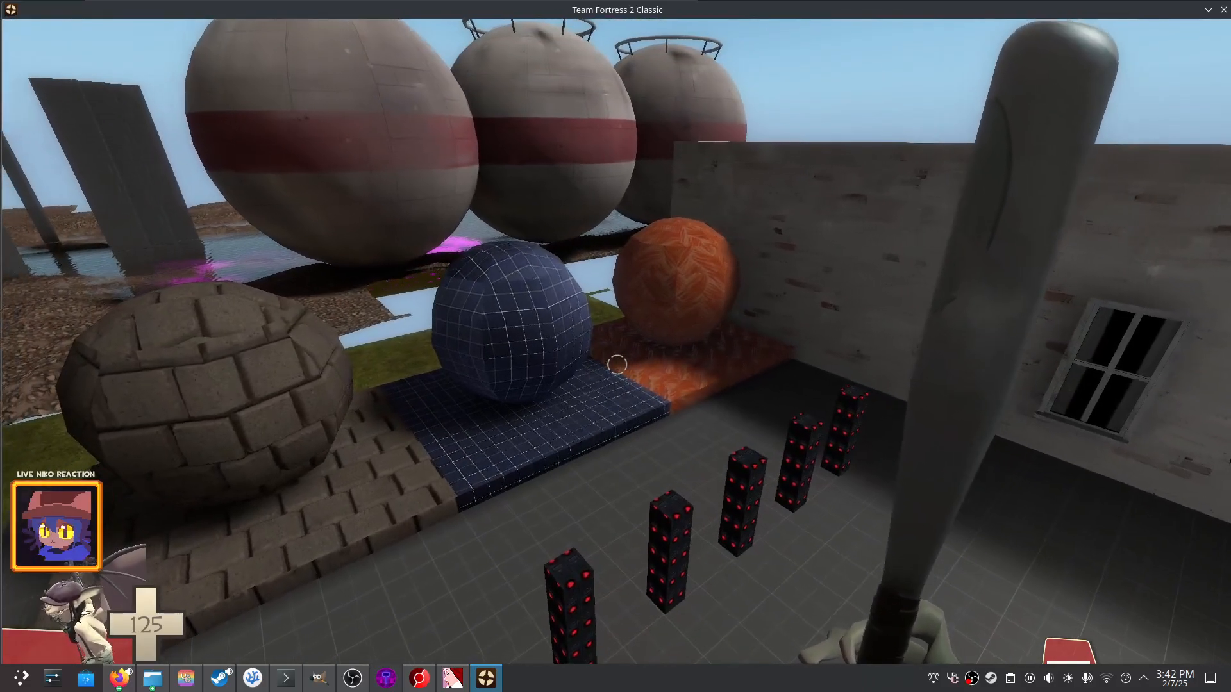
pyautogui.press('`')
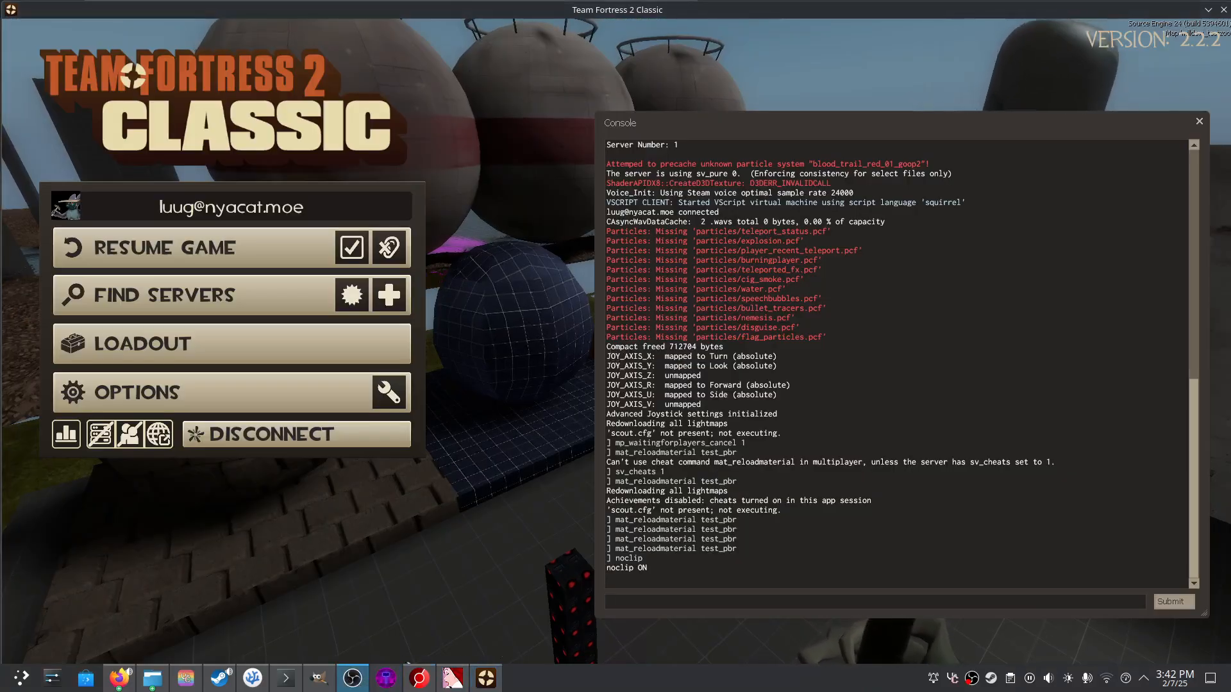